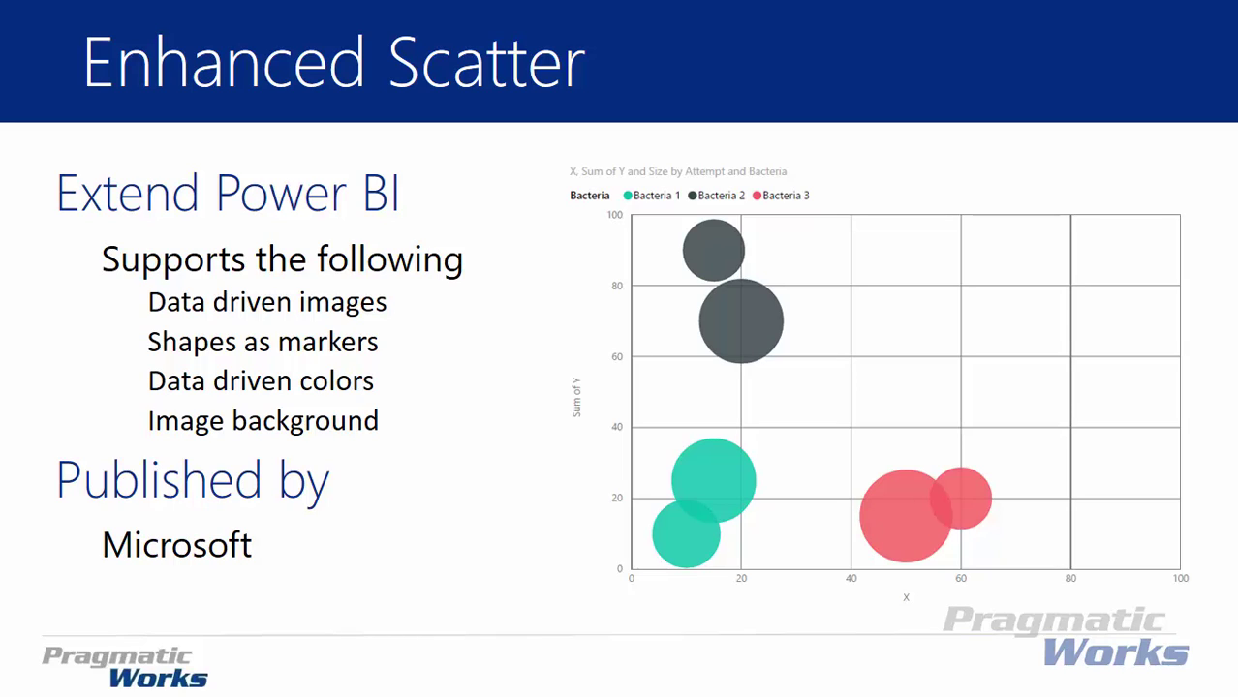
{"action": "key", "text": "Right"}
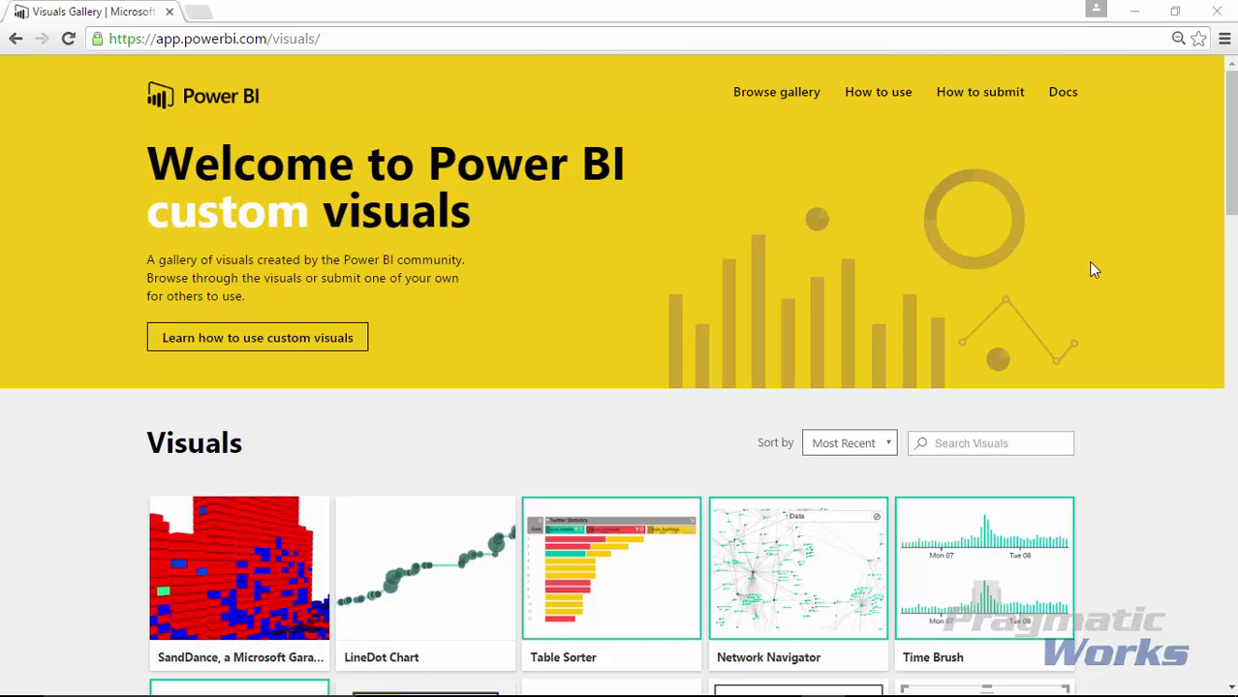
Step: View the details of the EnhancedScatter visual in the Power BI custom visuals gallery, and close them
{"action": "left_click_drag", "start_coordinate": [1228, 106], "coordinate": [1228, 475]}
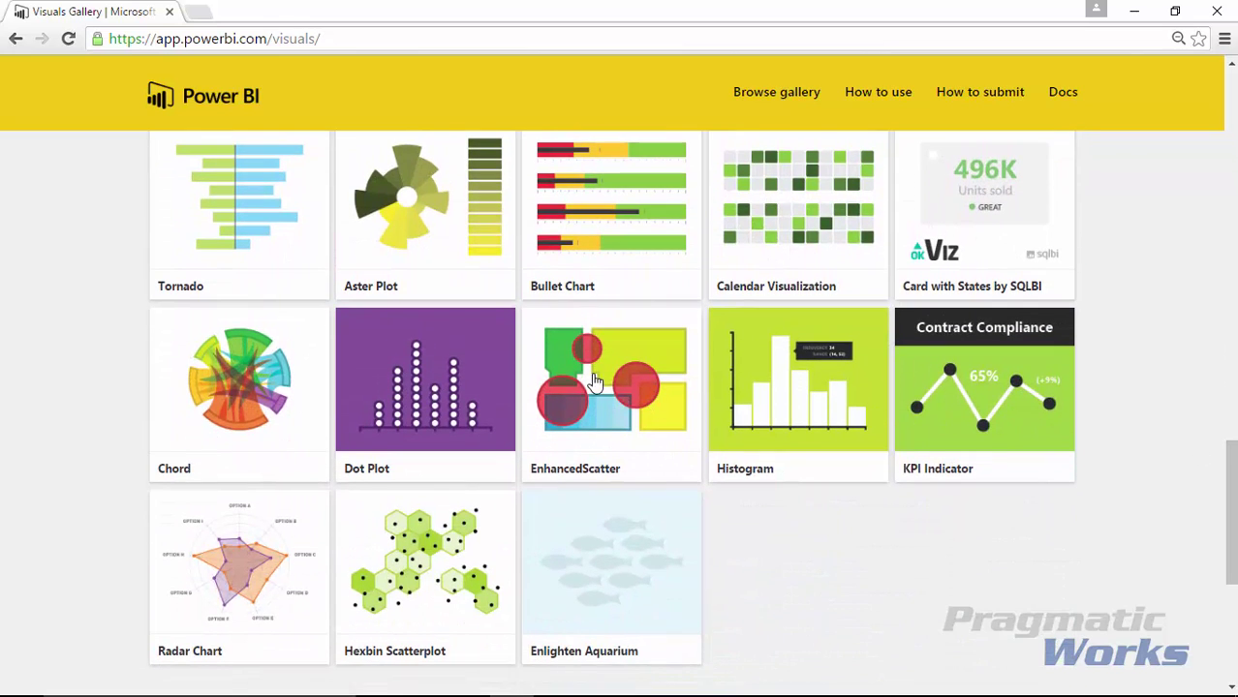
{"action": "left_click", "coordinate": [615, 426]}
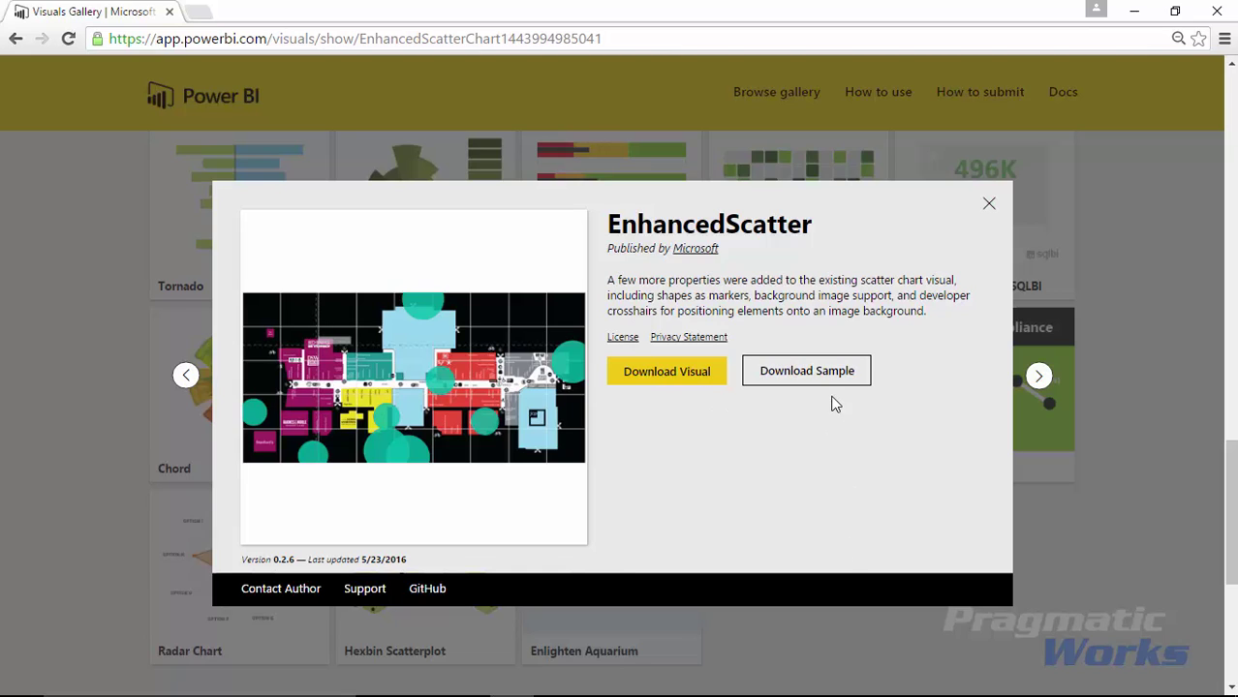
{"action": "left_click", "coordinate": [989, 205]}
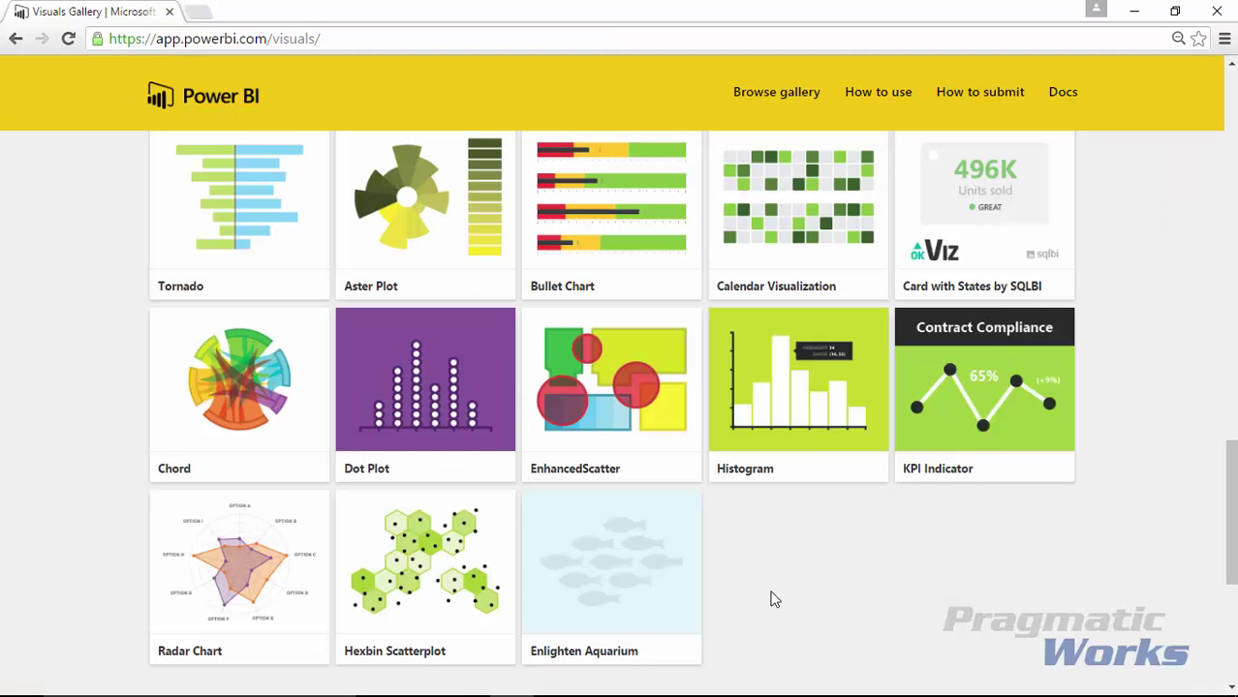
Step: Switch to Power BI Desktop and connect to the Excel workbook Alexa Data.xlsx in the Data folder of Power BI Custom Visuals
{"action": "key", "text": "alt+Tab"}
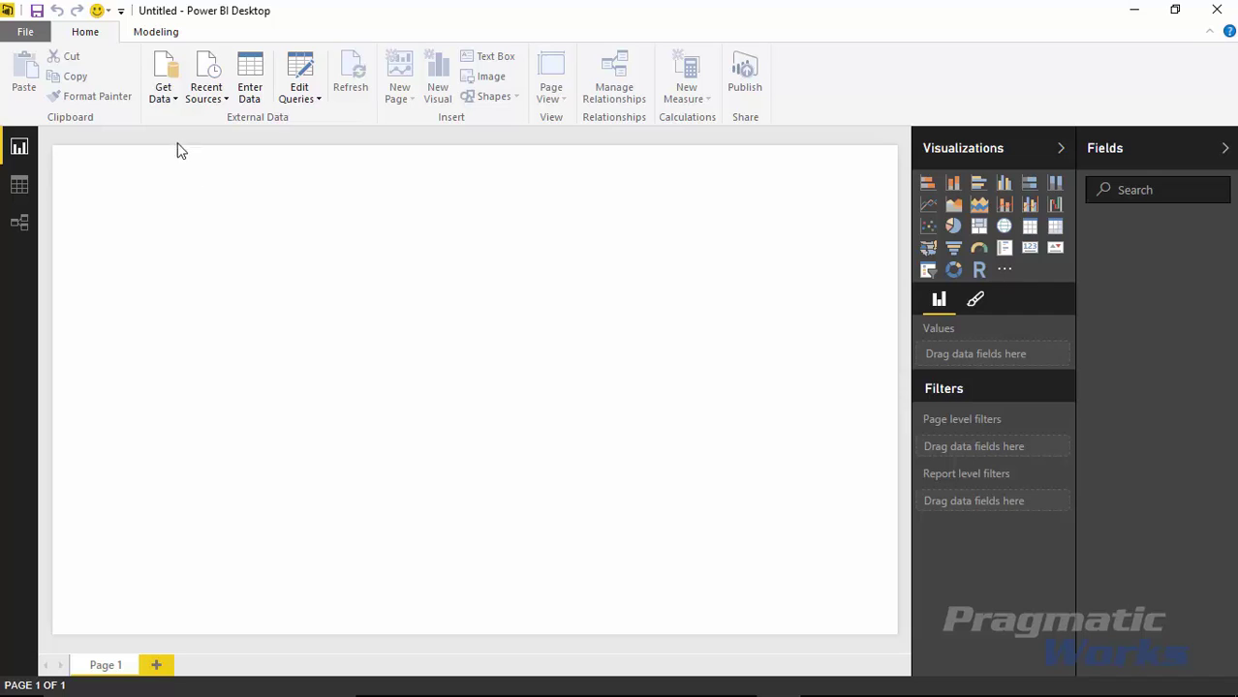
{"action": "left_click", "coordinate": [162, 92]}
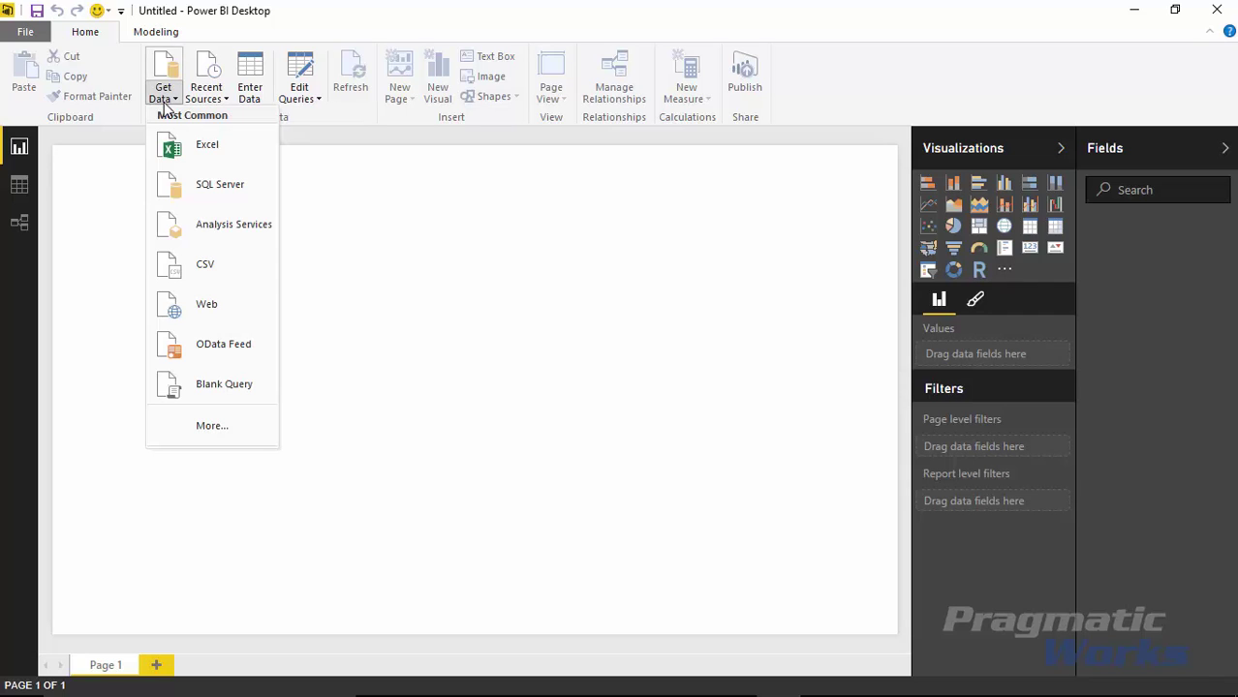
{"action": "left_click", "coordinate": [206, 150]}
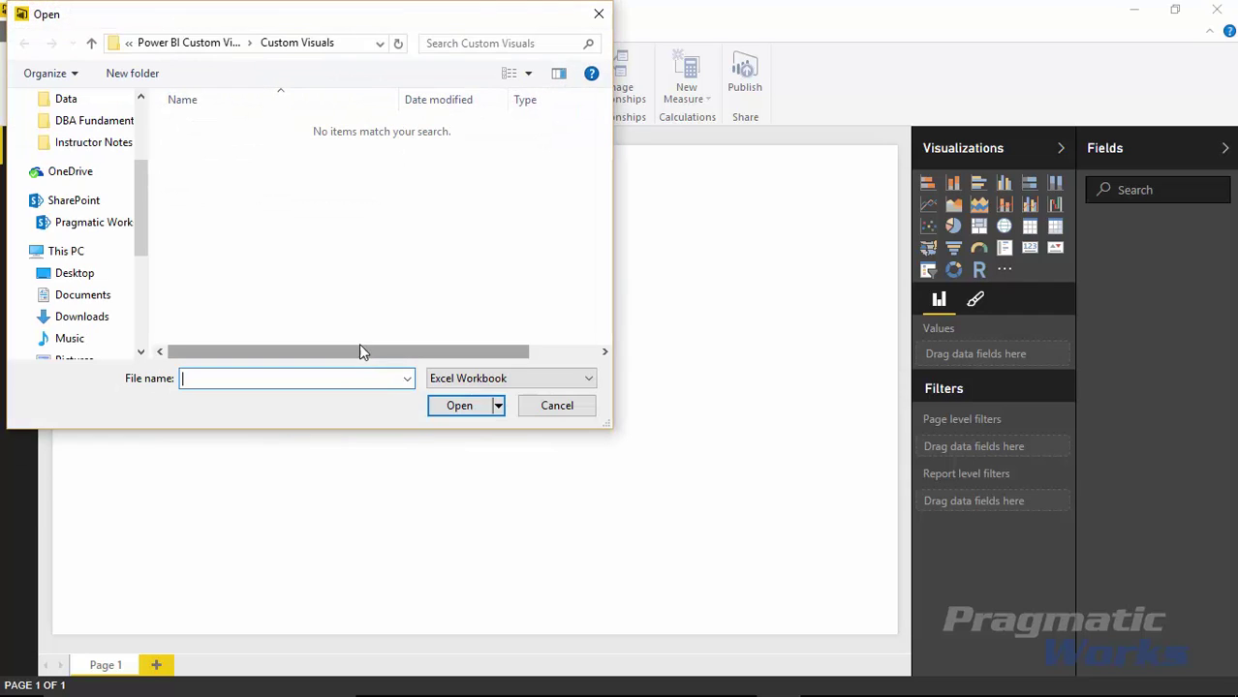
{"action": "left_click", "coordinate": [194, 43]}
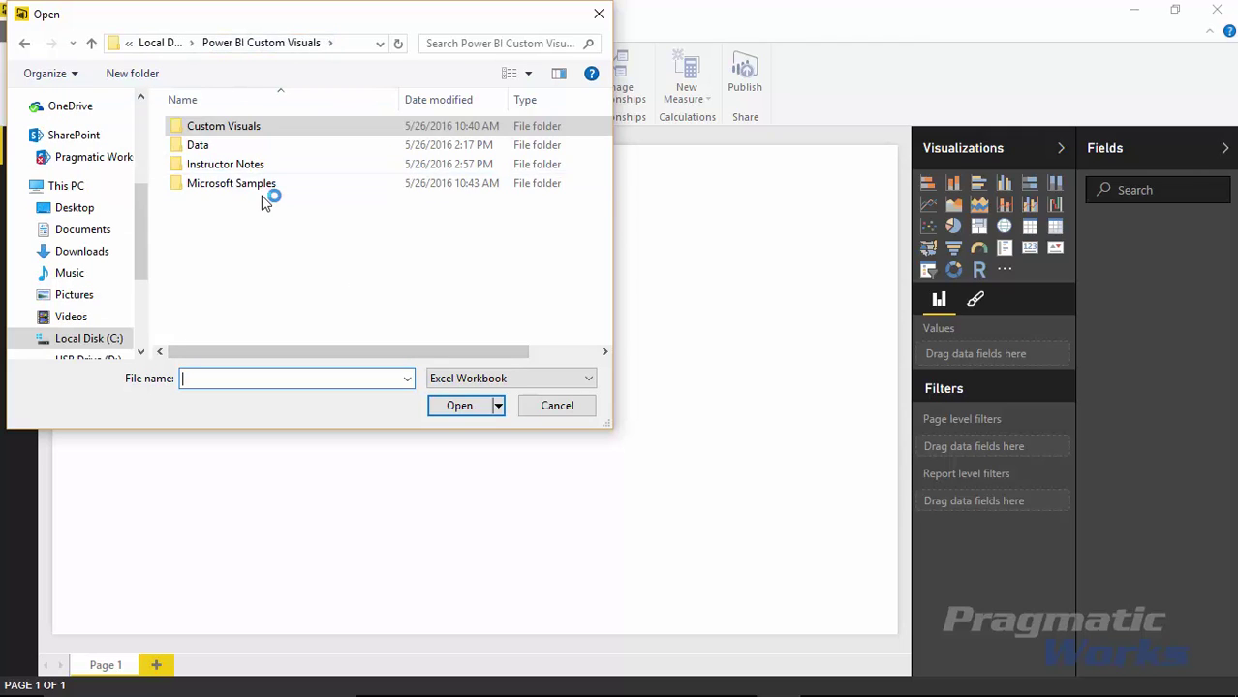
{"action": "double_click", "coordinate": [205, 144]}
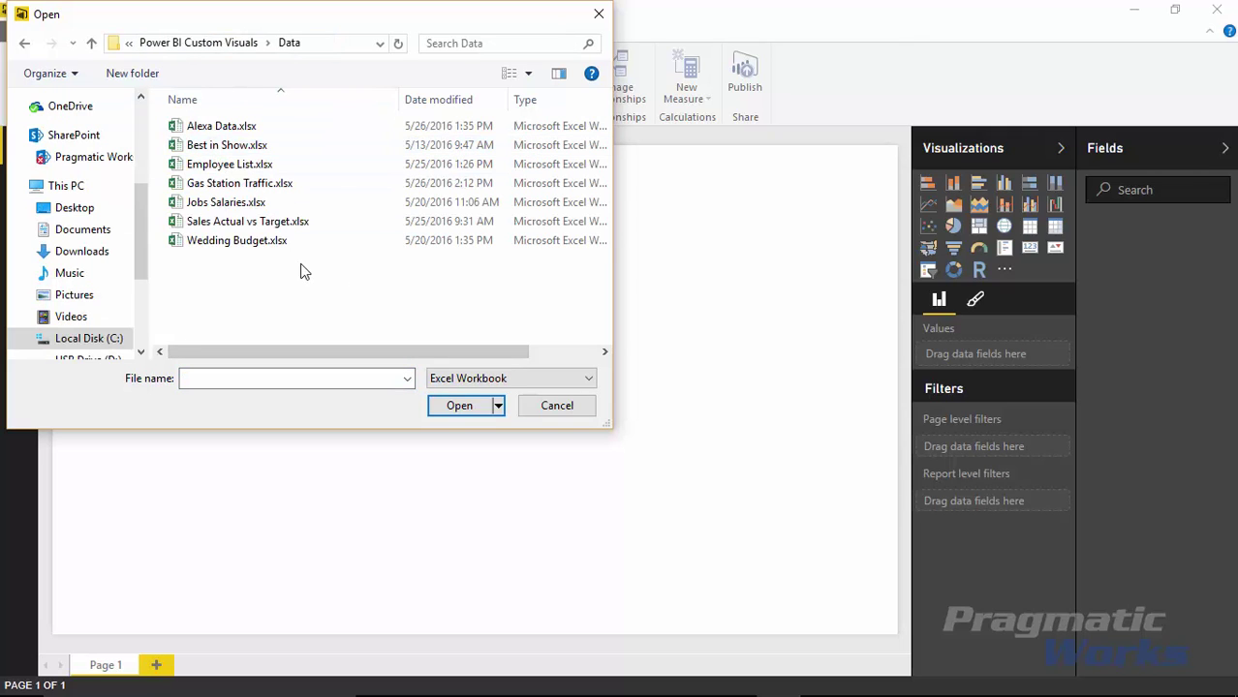
{"action": "left_click", "coordinate": [232, 126]}
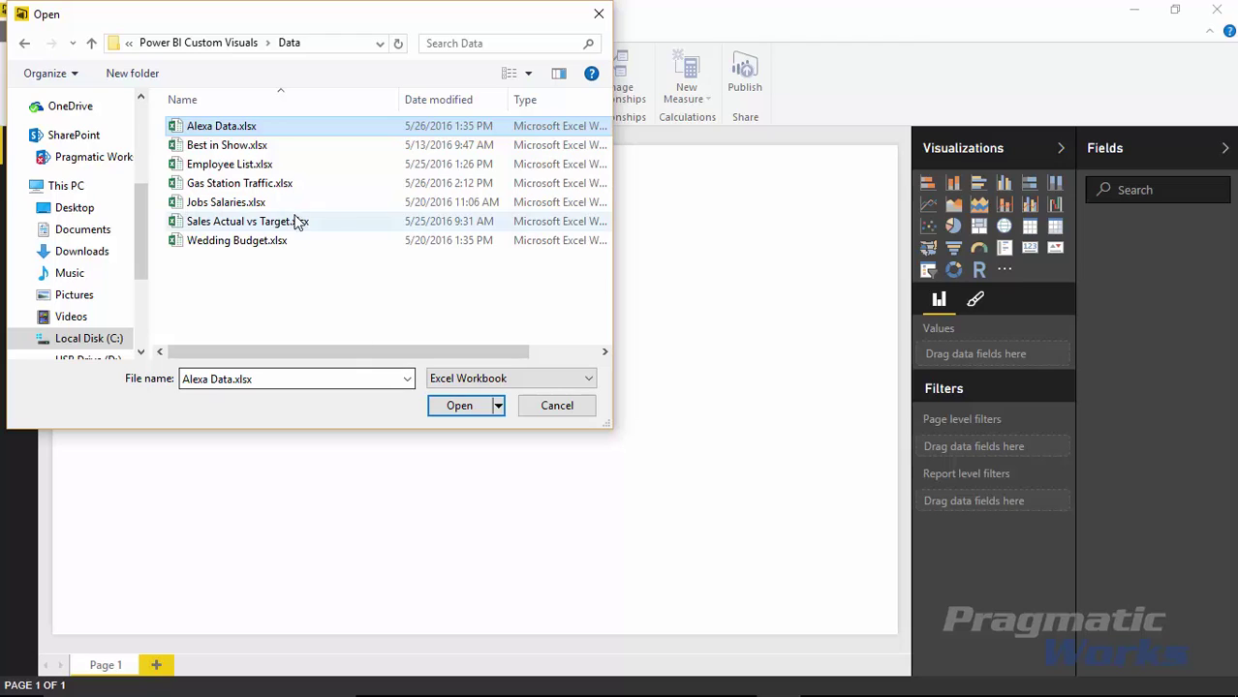
{"action": "left_click", "coordinate": [459, 407]}
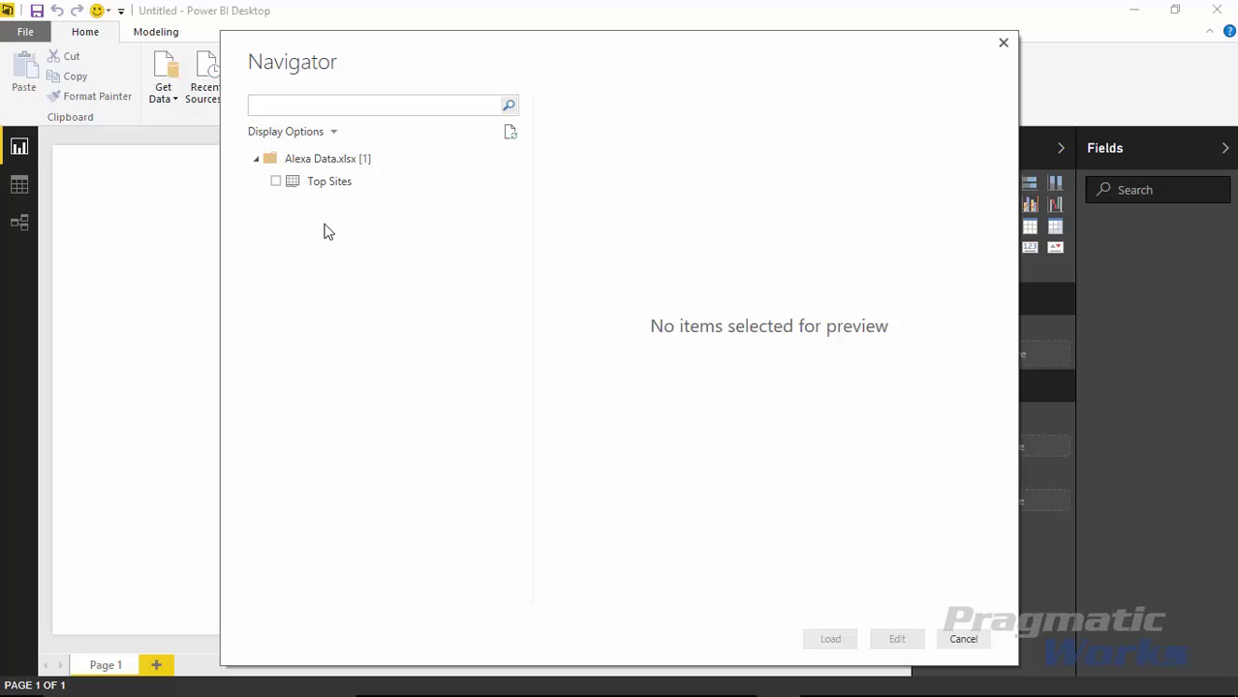
Step: Preview and select the Top Sites table of the workbook and load it into the report
{"action": "left_click", "coordinate": [295, 184]}
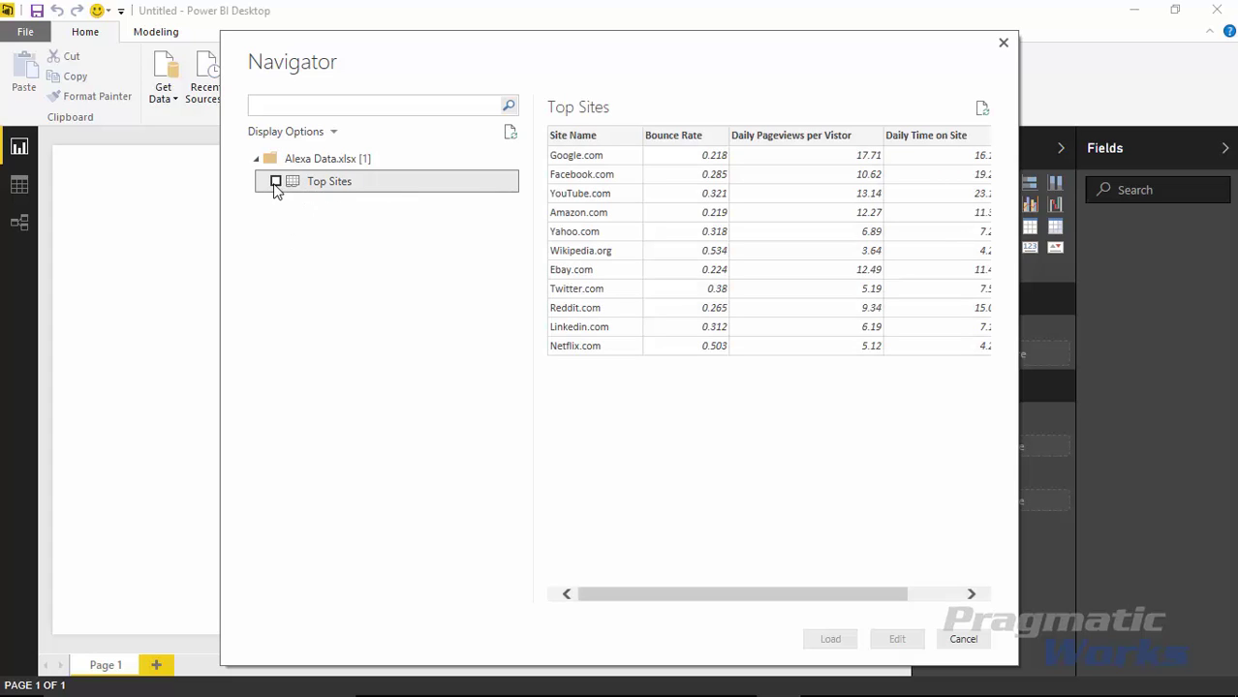
{"action": "left_click", "coordinate": [275, 183]}
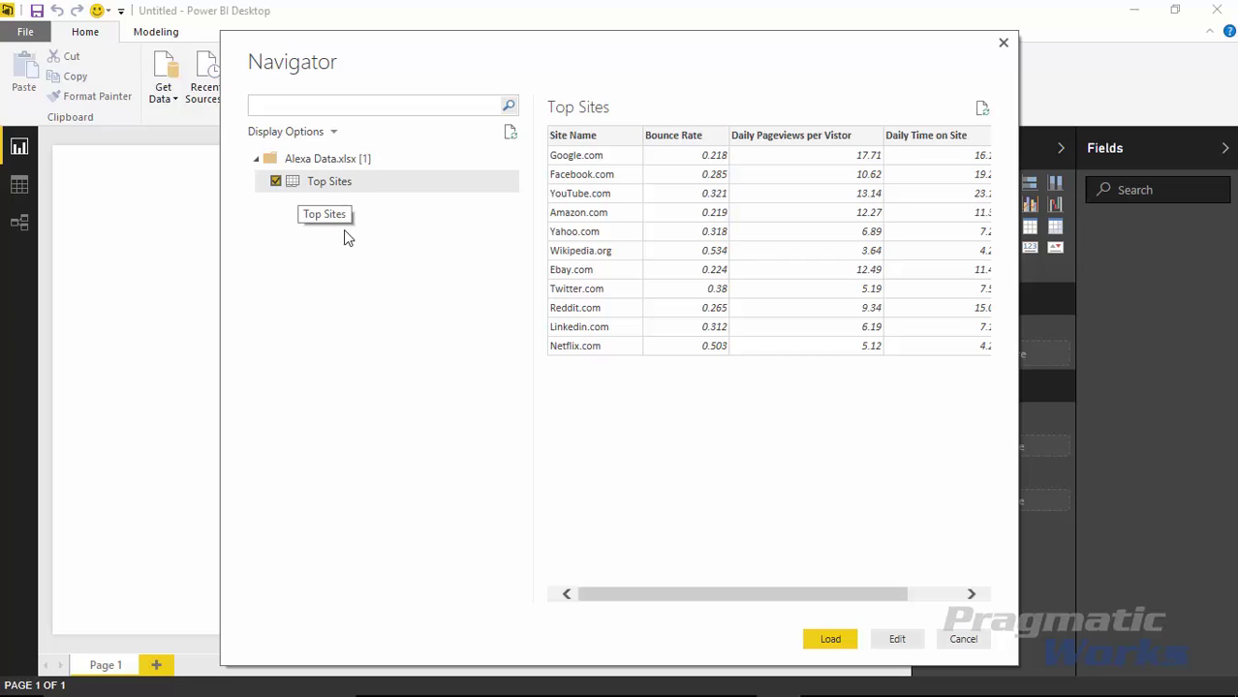
{"action": "left_click", "coordinate": [832, 640]}
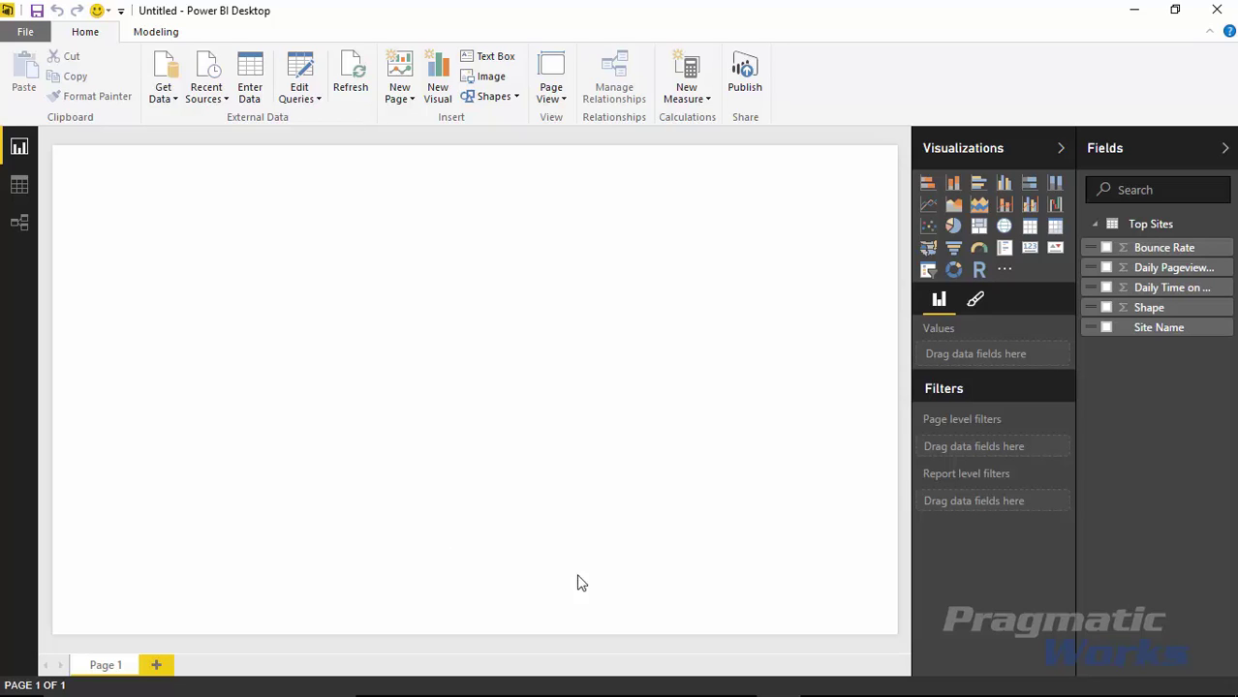
Step: Import the custom visual EnhancedScatterChart.0.2.6.pbiviz from the Custom Visuals folder into the report
{"action": "left_click", "coordinate": [1005, 275]}
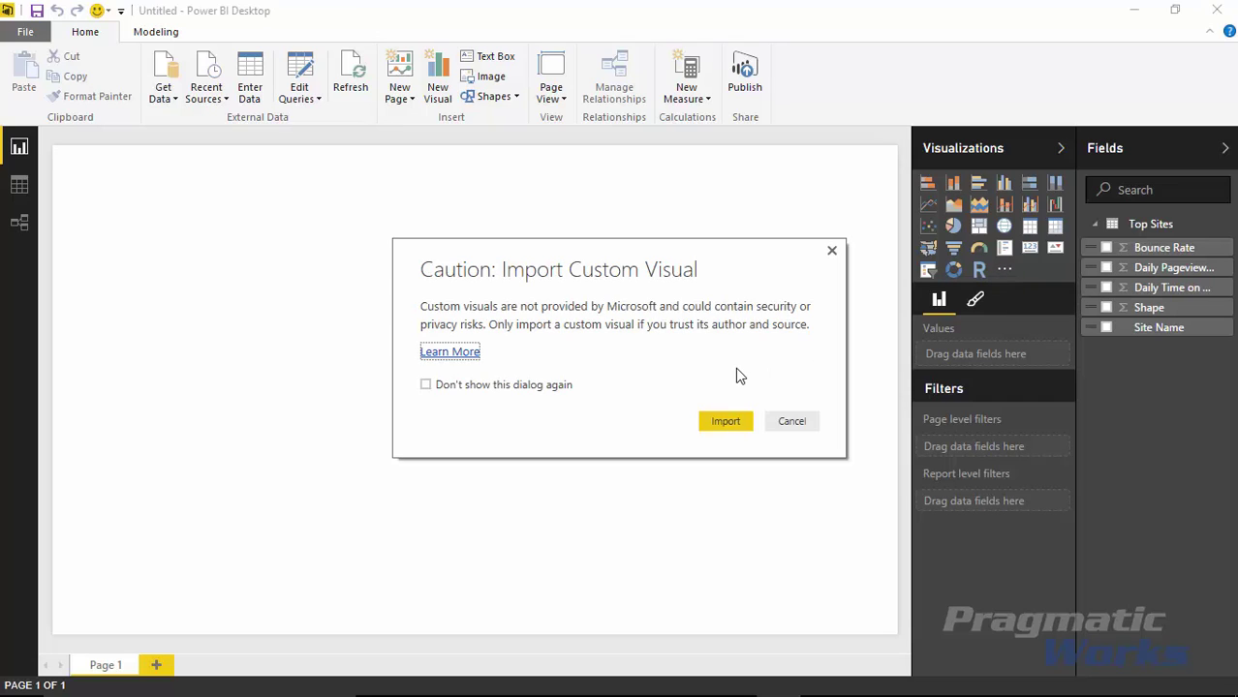
{"action": "left_click", "coordinate": [722, 423]}
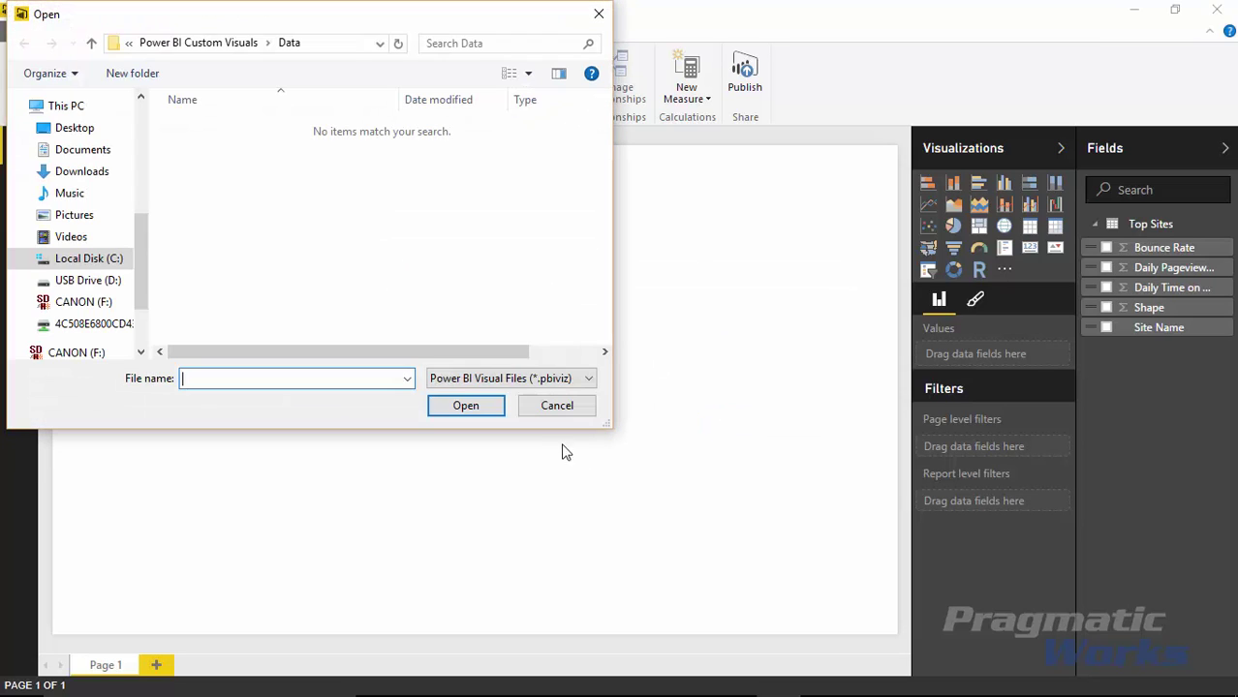
{"action": "left_click", "coordinate": [215, 45]}
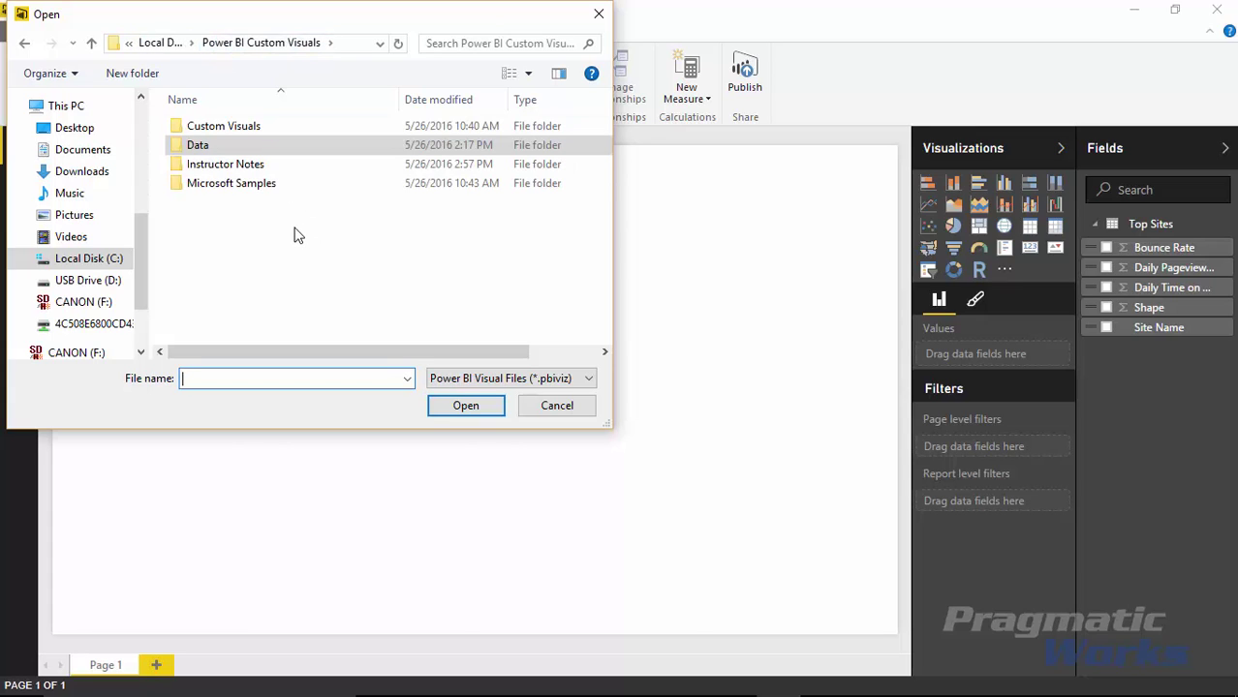
{"action": "double_click", "coordinate": [214, 127]}
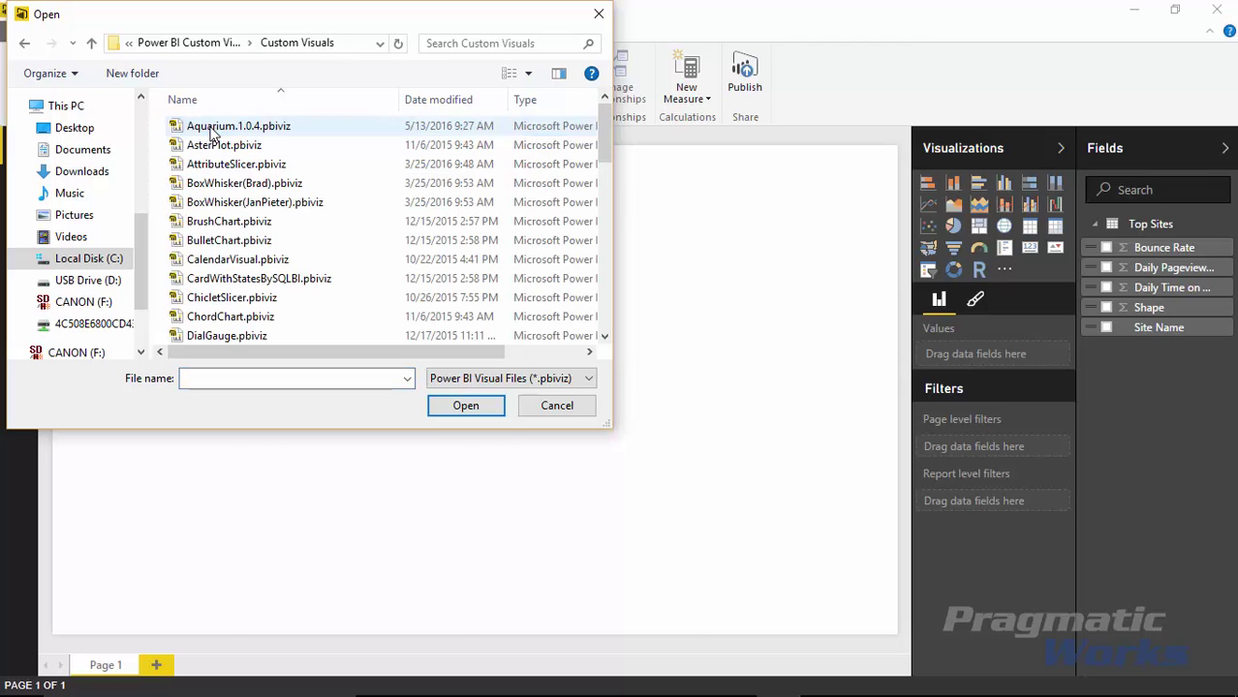
{"action": "left_click", "coordinate": [394, 280]}
{"action": "key", "text": "e"}
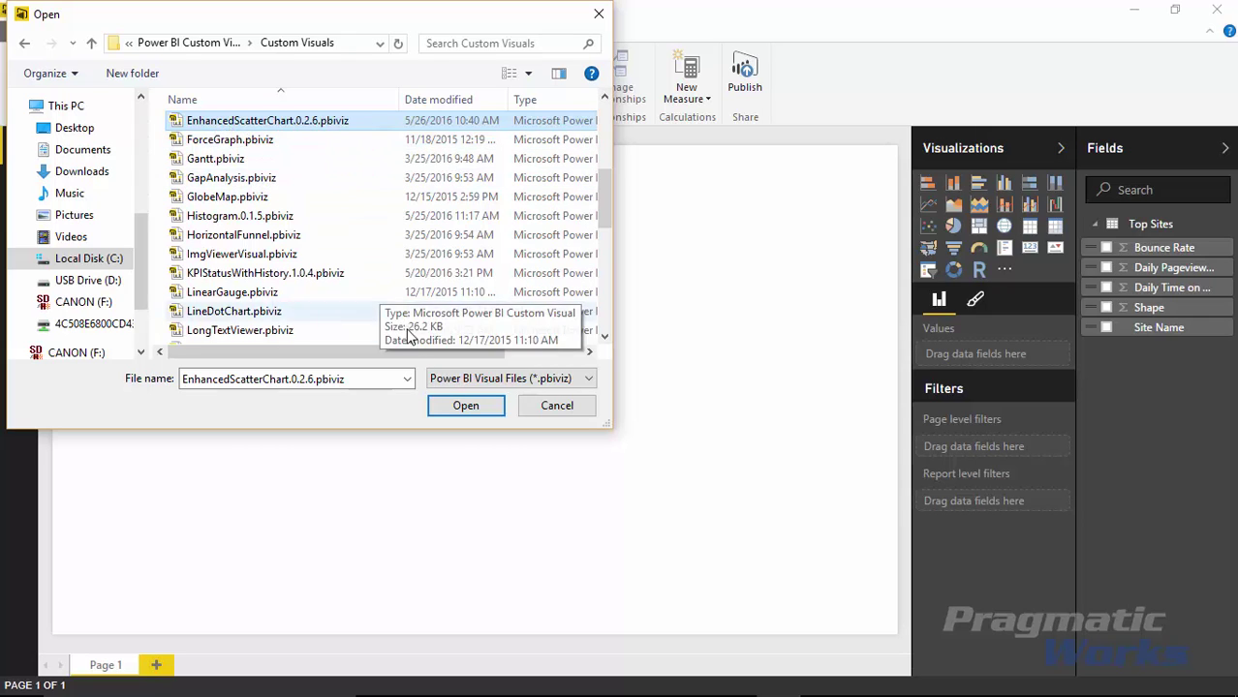
{"action": "left_click", "coordinate": [454, 406]}
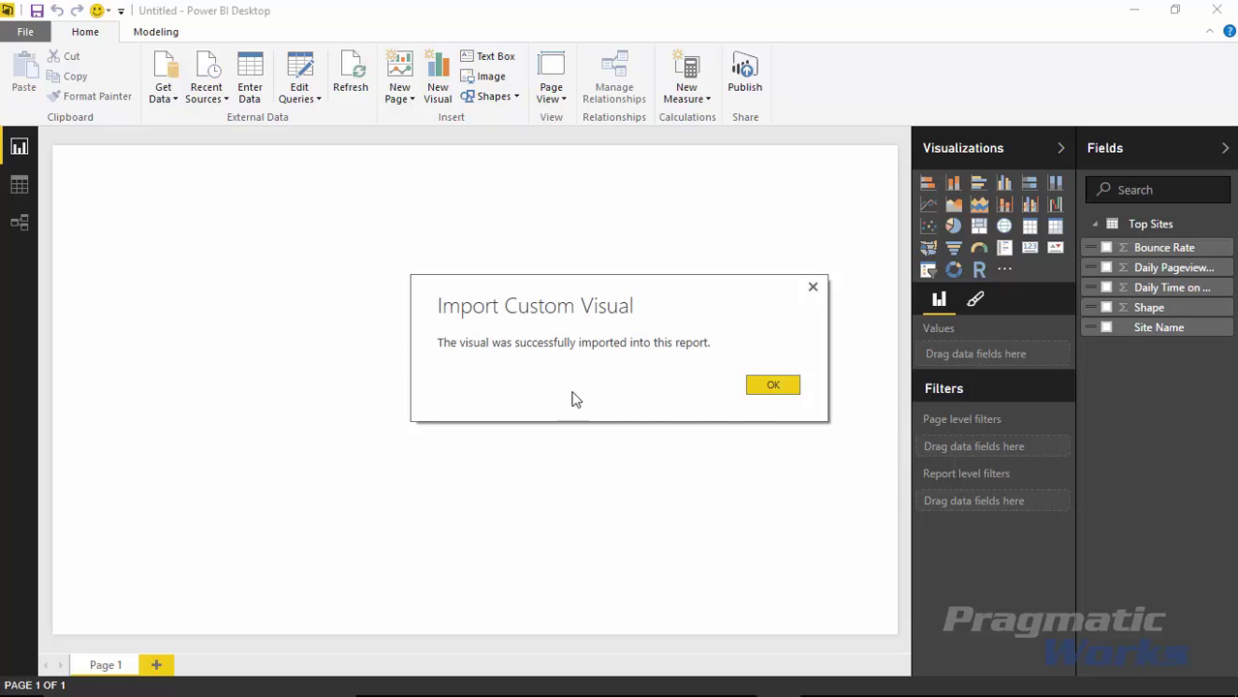
{"action": "left_click", "coordinate": [773, 387]}
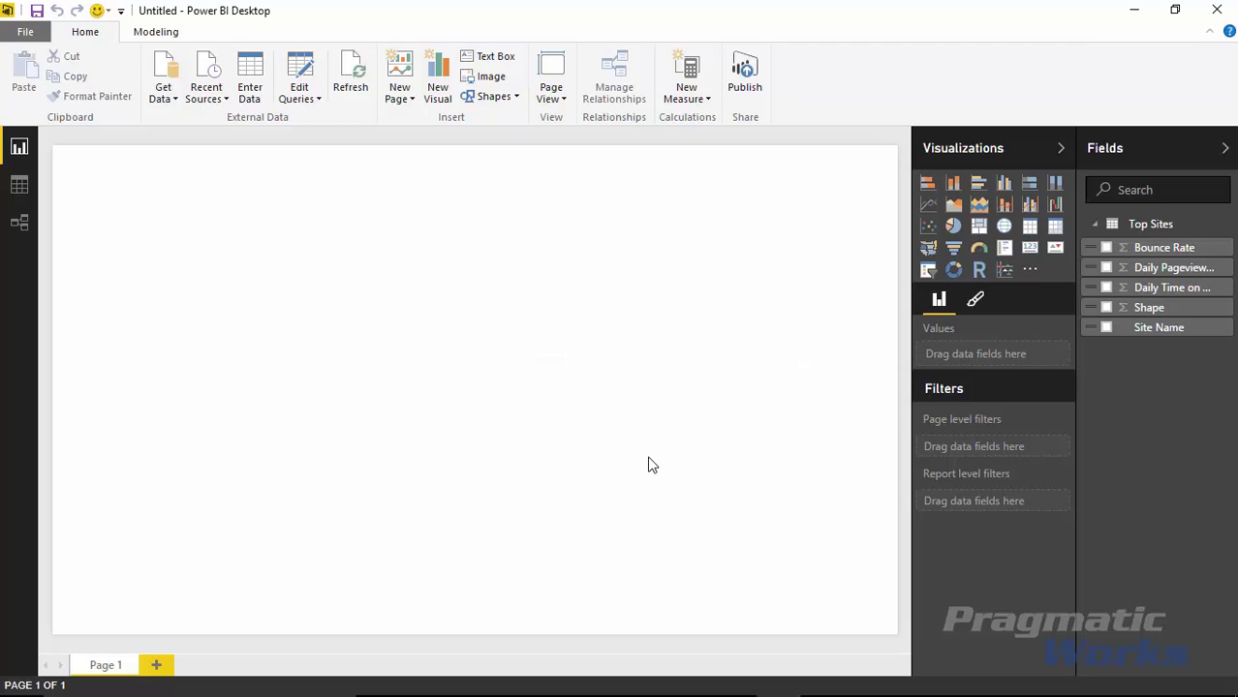
Step: Add an Enhanced Scatter chart to Page 1 and enlarge it to fill most of the canvas
{"action": "left_click", "coordinate": [1005, 270]}
{"action": "left_click_drag", "start_coordinate": [242, 359], "coordinate": [814, 630]}
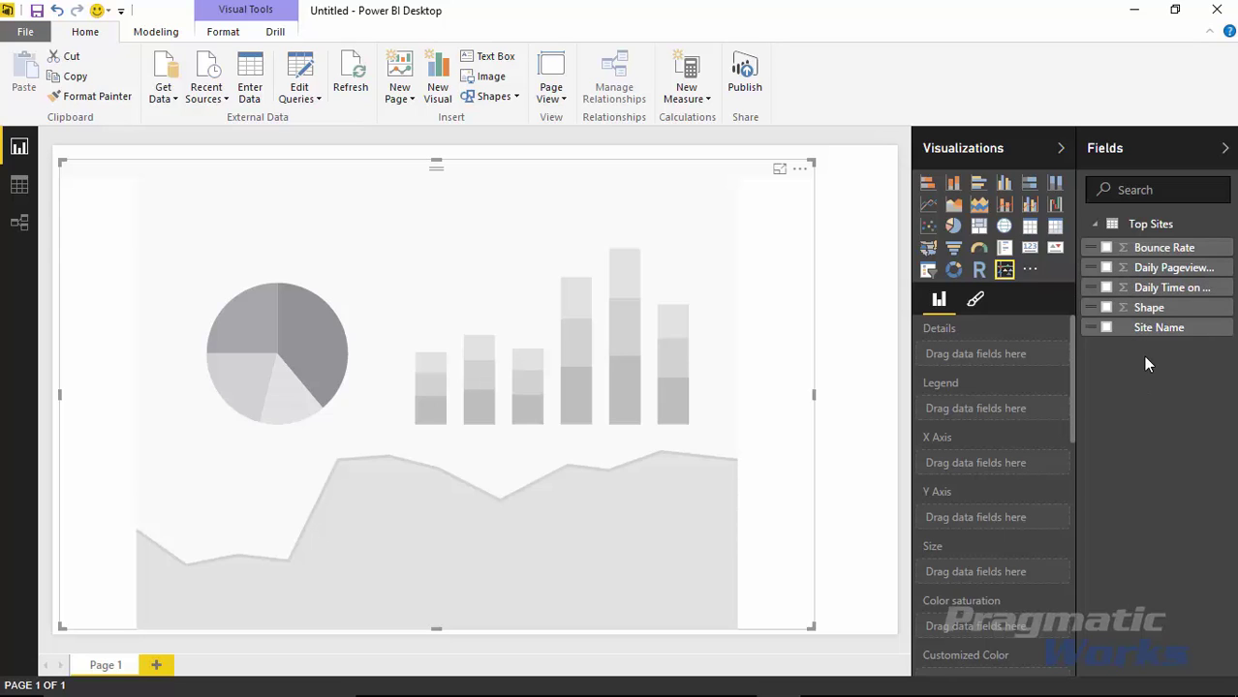
Step: Assign Bounce Rate to the chart's X axis, Daily Pageviews per Visitor to its Y axis and Daily Time on Site to its bubble size
{"action": "left_click", "coordinate": [1106, 249]}
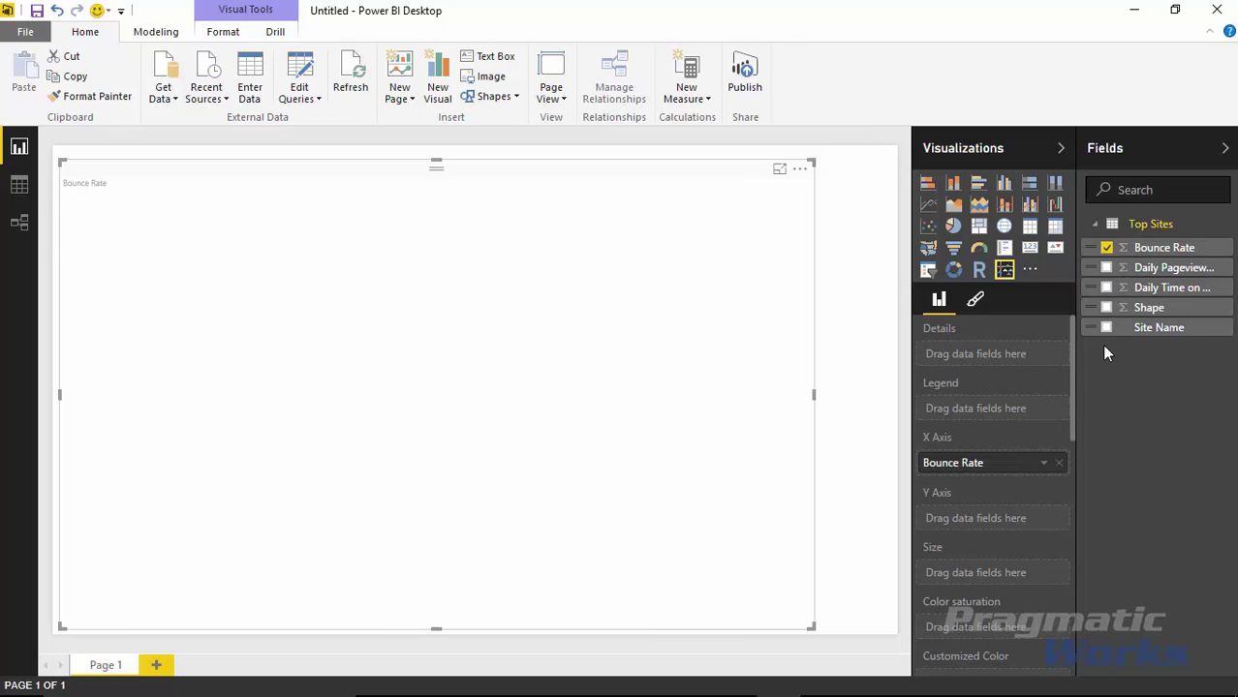
{"action": "left_click", "coordinate": [1106, 269]}
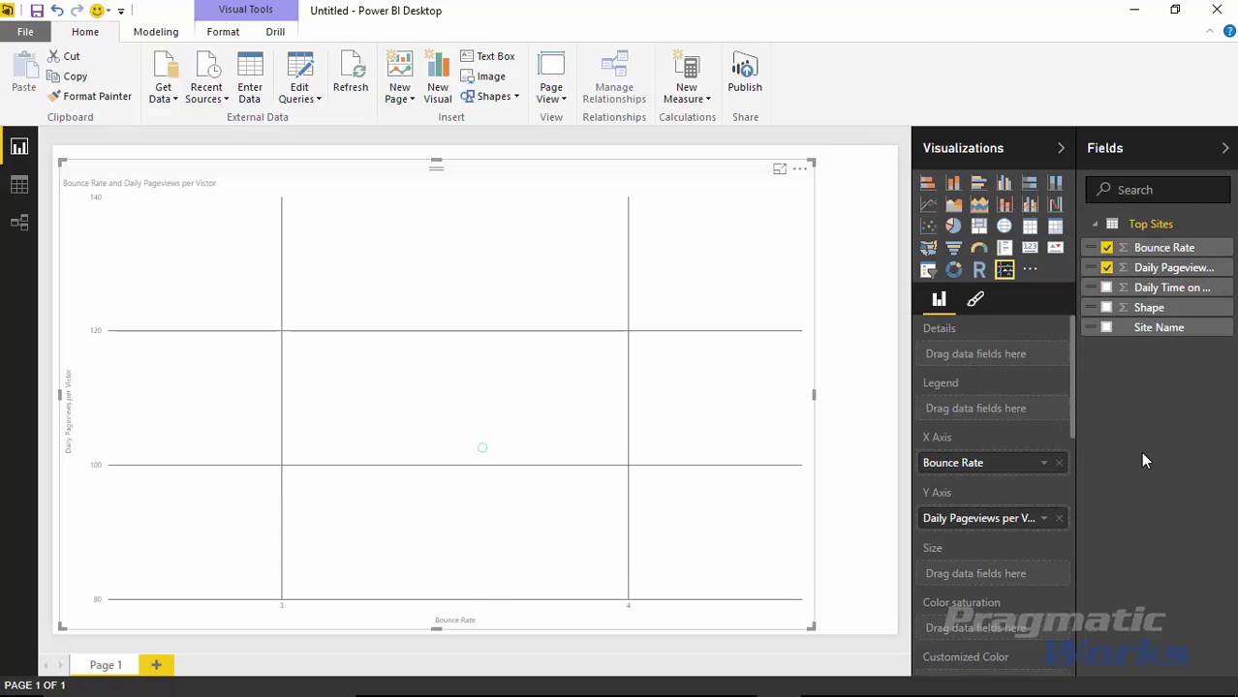
{"action": "left_click", "coordinate": [1106, 288]}
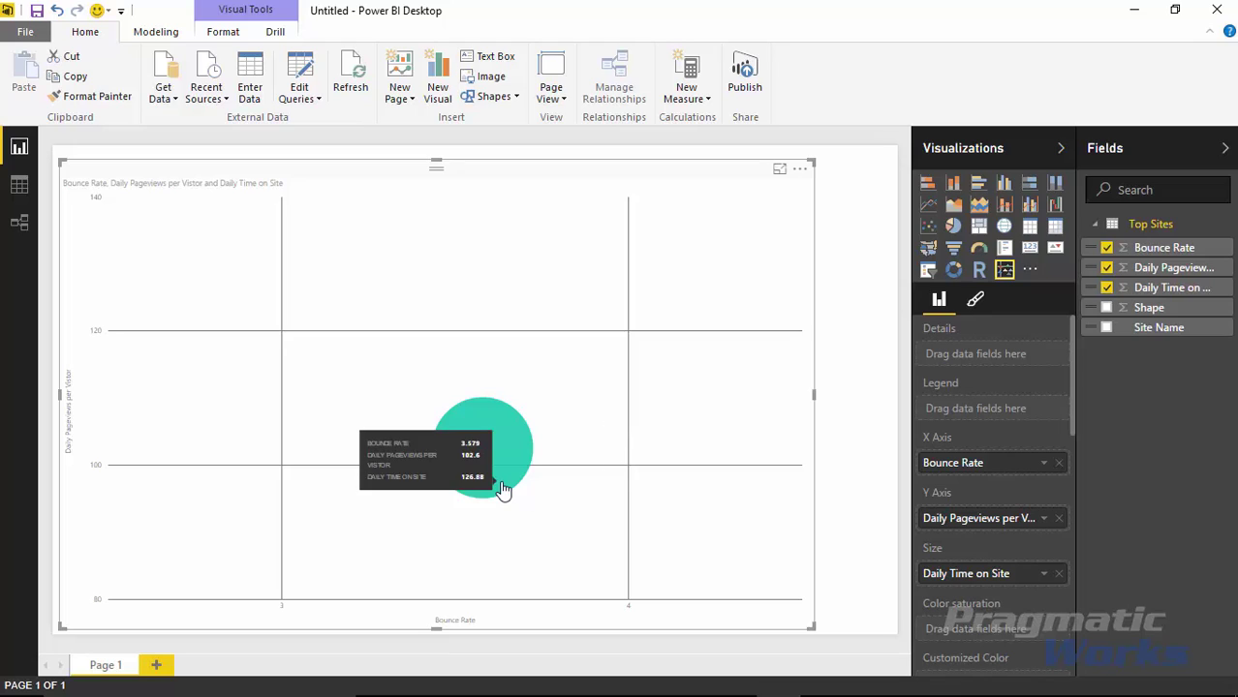
{"action": "mouse_move", "coordinate": [497, 433]}
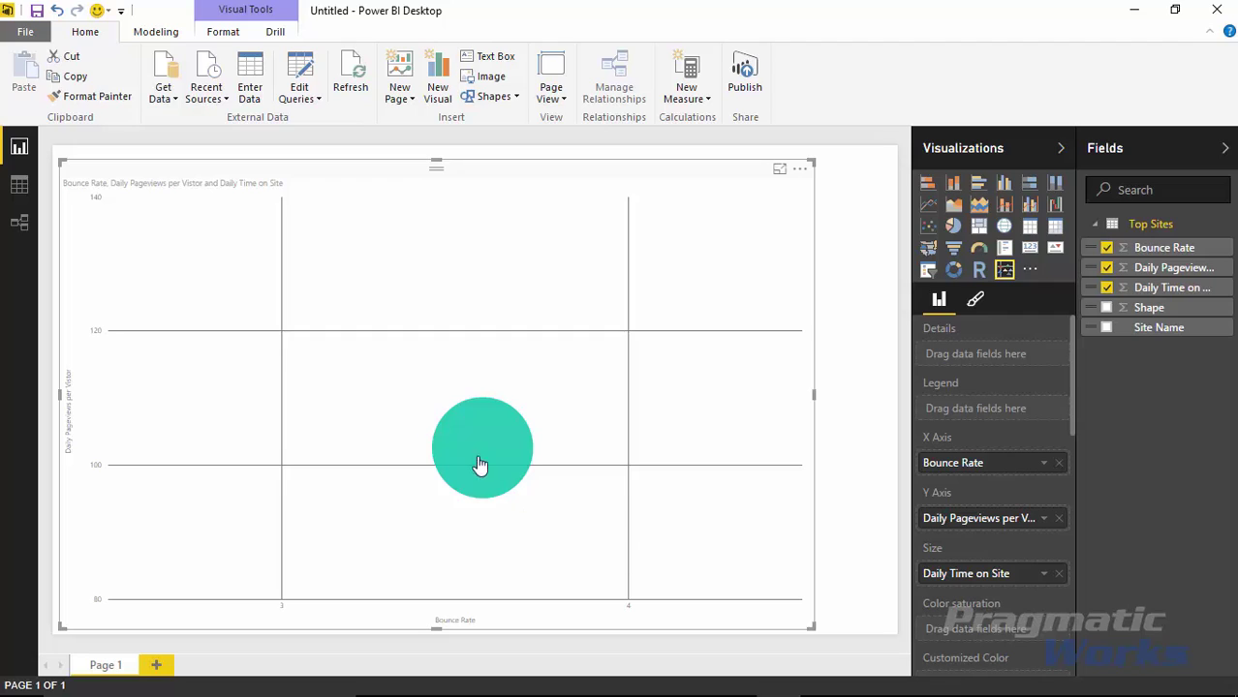
{"action": "mouse_move", "coordinate": [483, 459]}
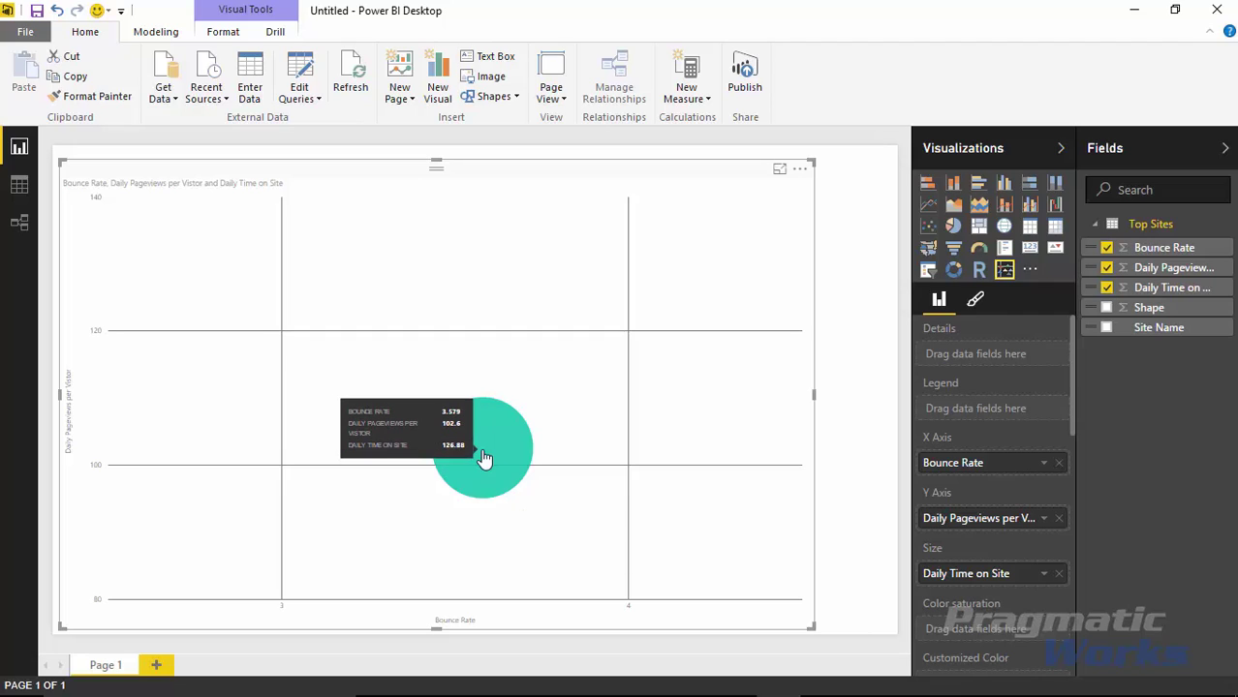
Step: Add Site Name to the scatter chart and move it from Details to Legend to colour the bubbles by site
{"action": "left_click", "coordinate": [1106, 329]}
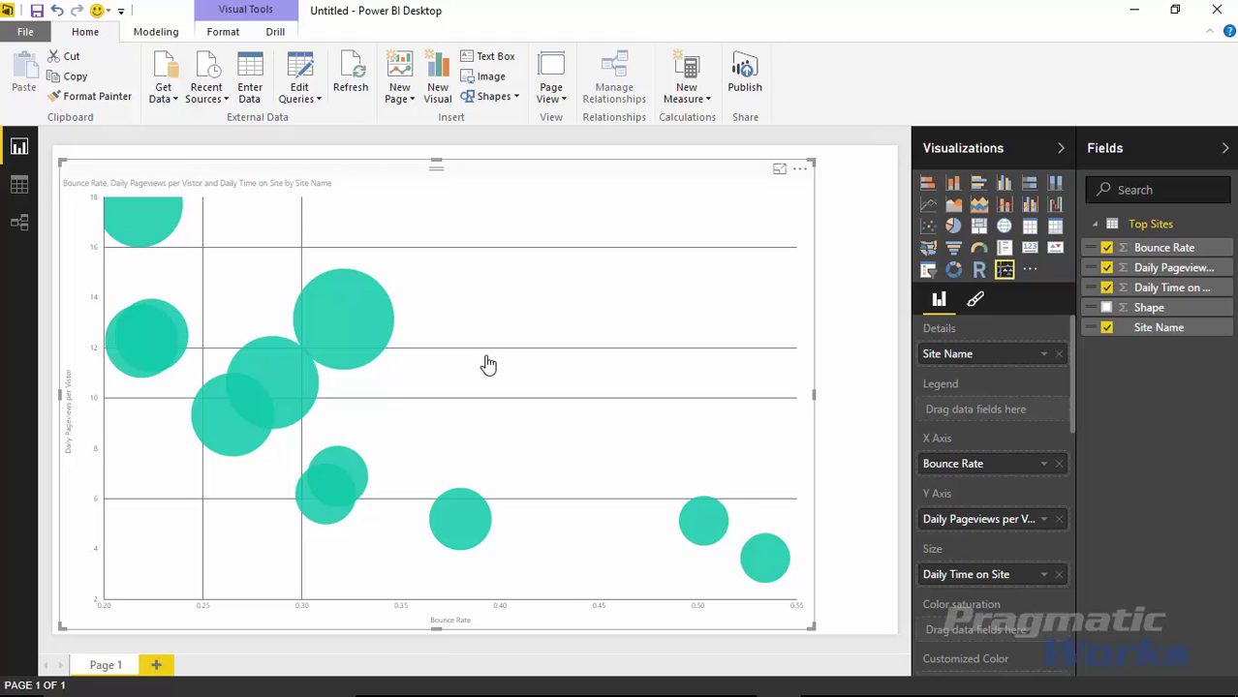
{"action": "mouse_move", "coordinate": [298, 348]}
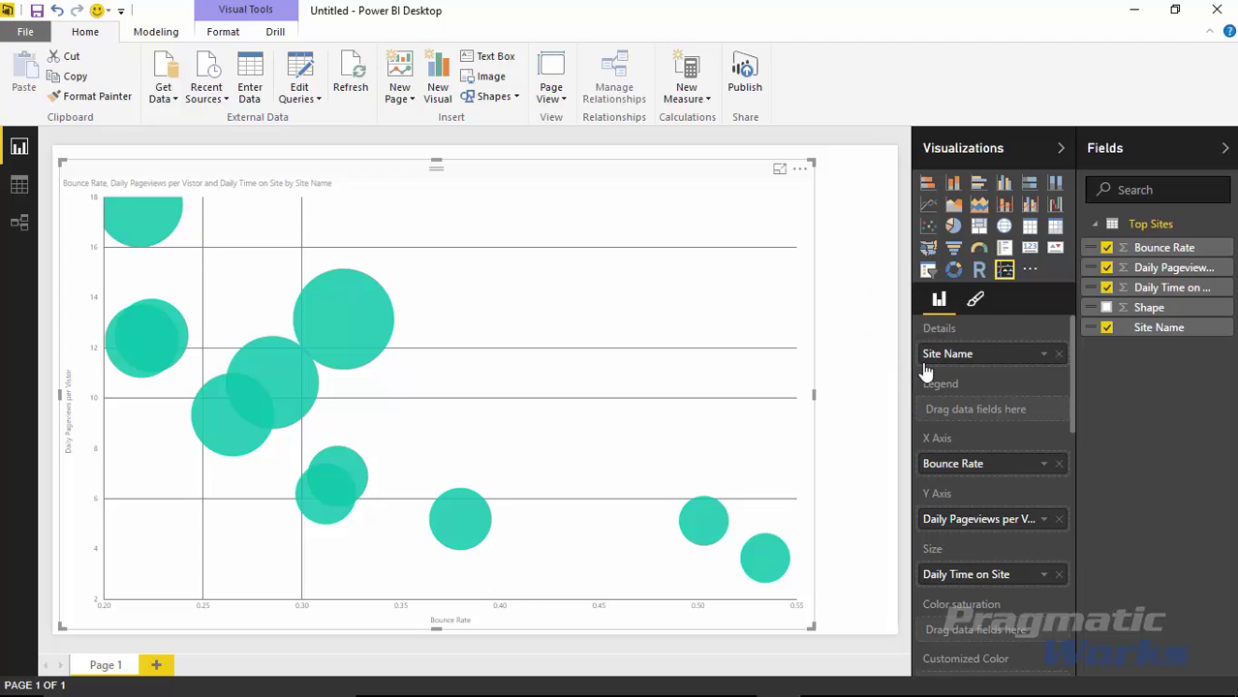
{"action": "left_click_drag", "start_coordinate": [975, 364], "coordinate": [969, 411]}
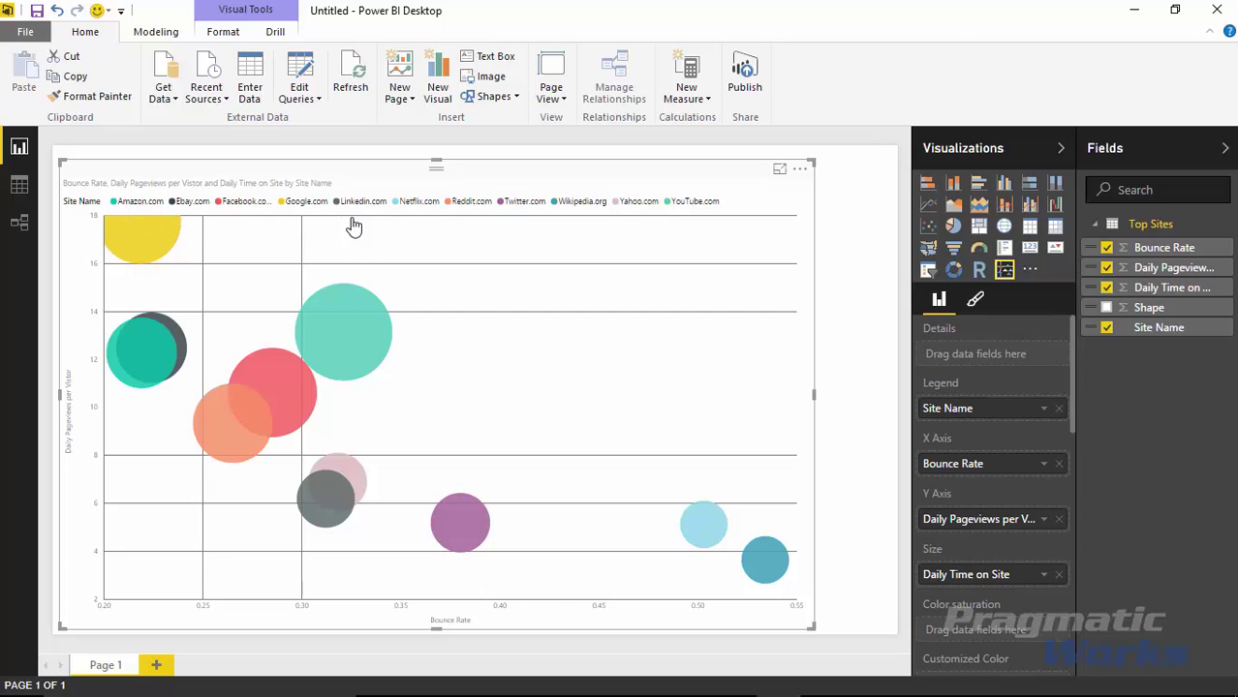
{"action": "mouse_move", "coordinate": [281, 412]}
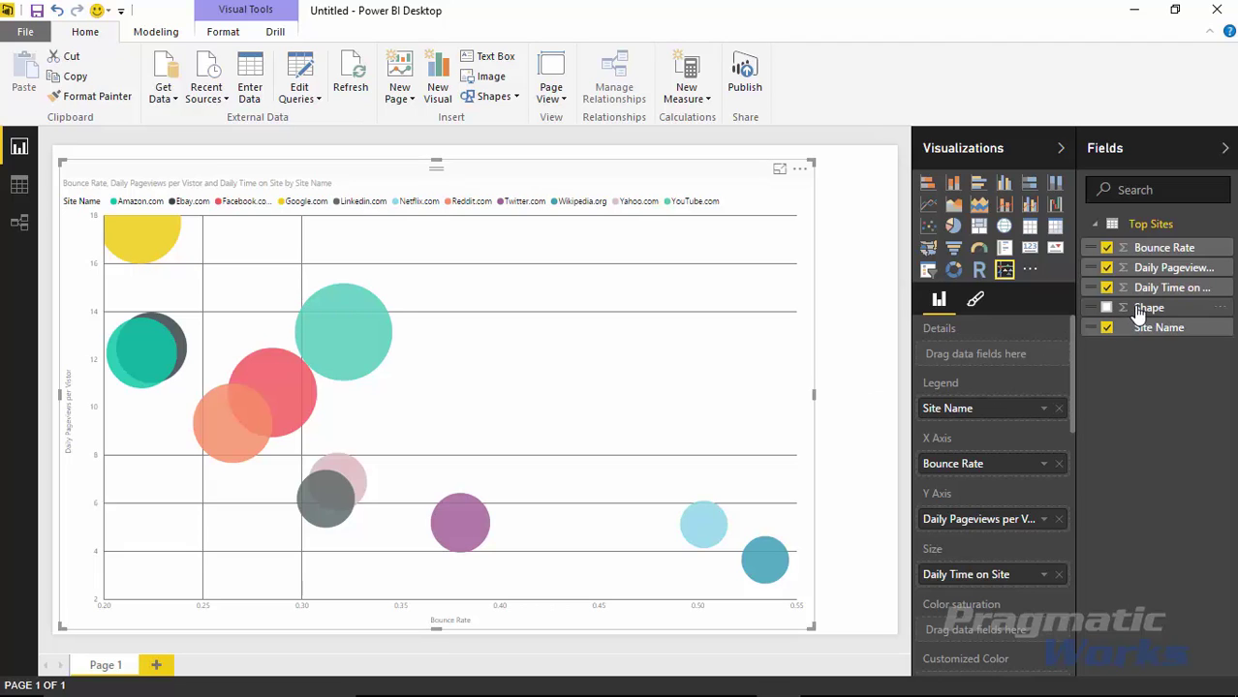
Step: Look through the scatter chart's remaining data roles, from Color saturation, Shape and Image to Backdrop and Y End
{"action": "left_click_drag", "start_coordinate": [1069, 357], "coordinate": [1063, 421]}
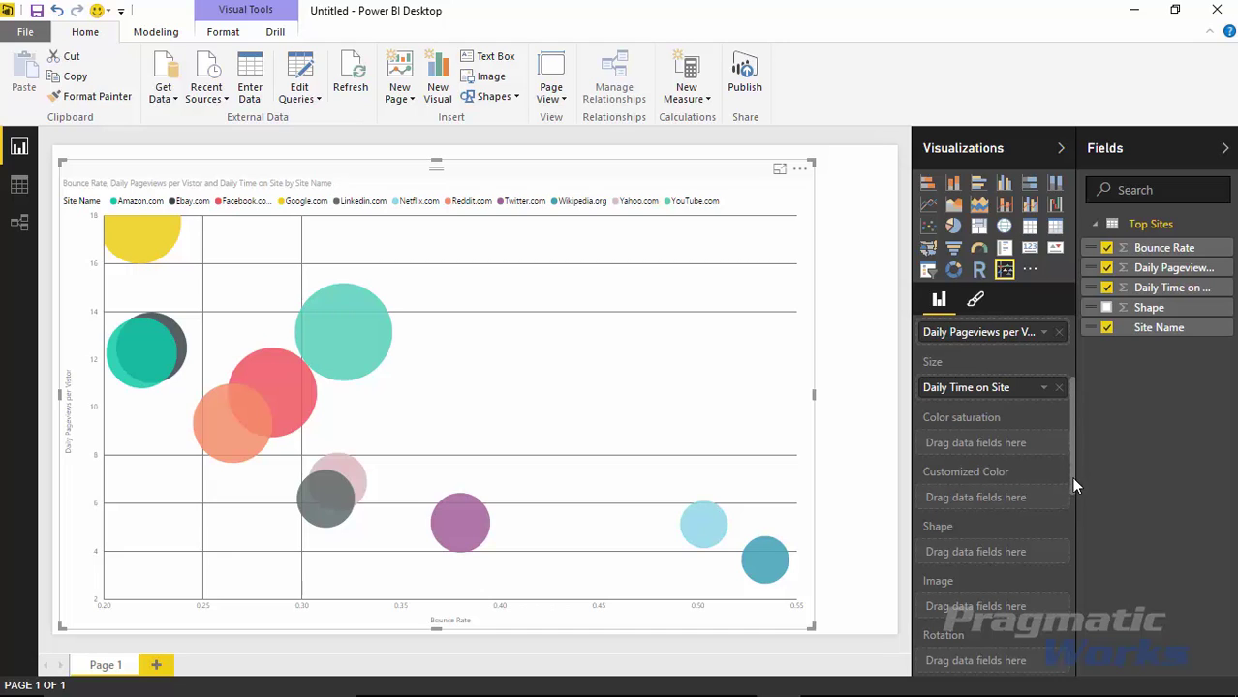
{"action": "left_click_drag", "start_coordinate": [1071, 480], "coordinate": [1068, 519]}
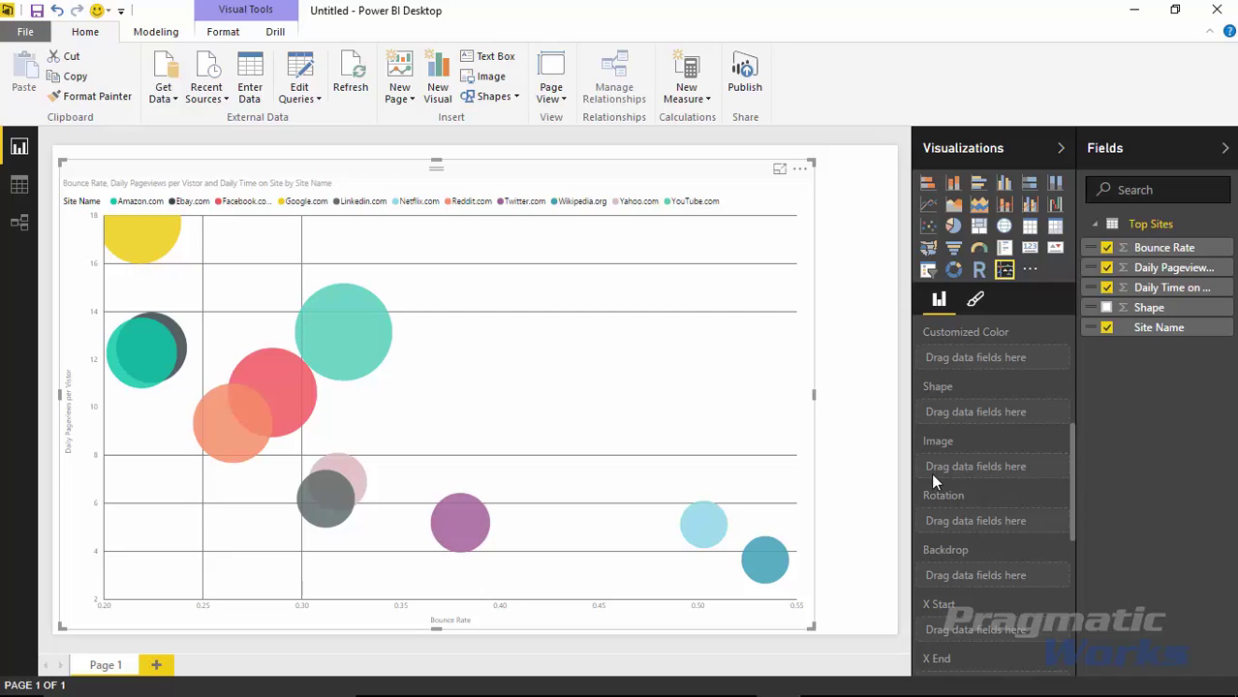
{"action": "mouse_move", "coordinate": [354, 336]}
{"action": "left_click_drag", "start_coordinate": [1070, 505], "coordinate": [1054, 526]}
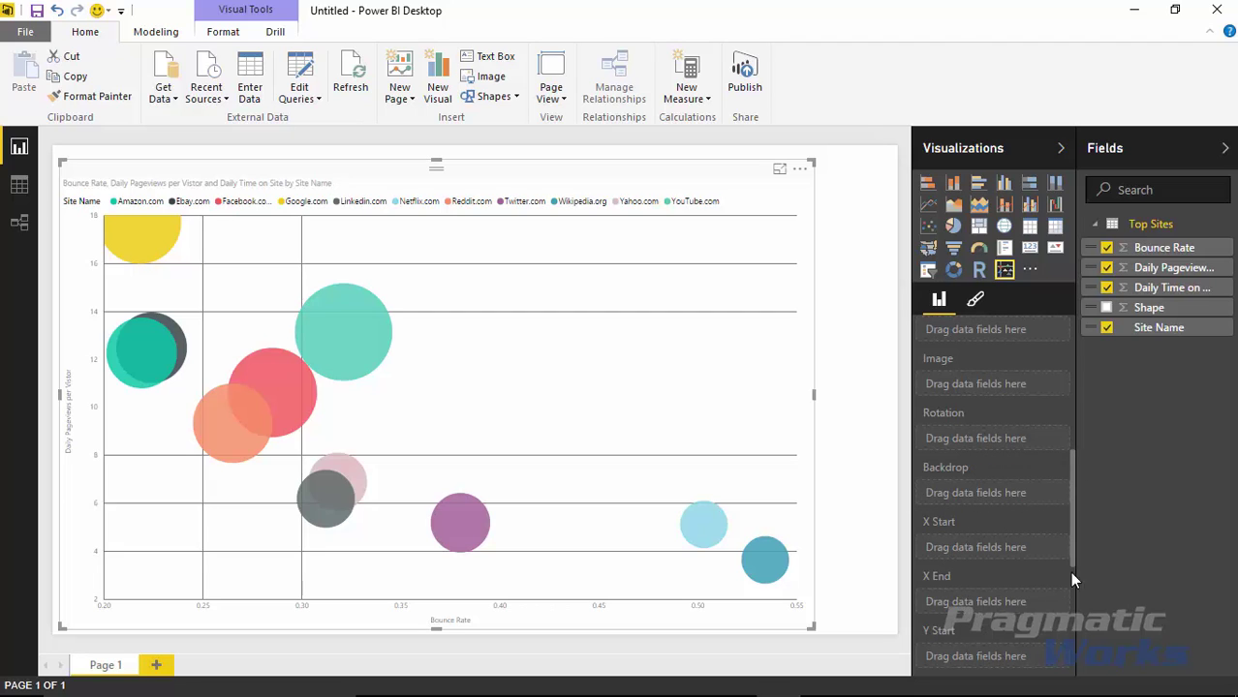
{"action": "mouse_move", "coordinate": [1073, 556]}
{"action": "left_mouse_down"}
{"action": "mouse_move", "coordinate": [1074, 603]}
{"action": "mouse_move", "coordinate": [1072, 578]}
{"action": "left_mouse_up"}
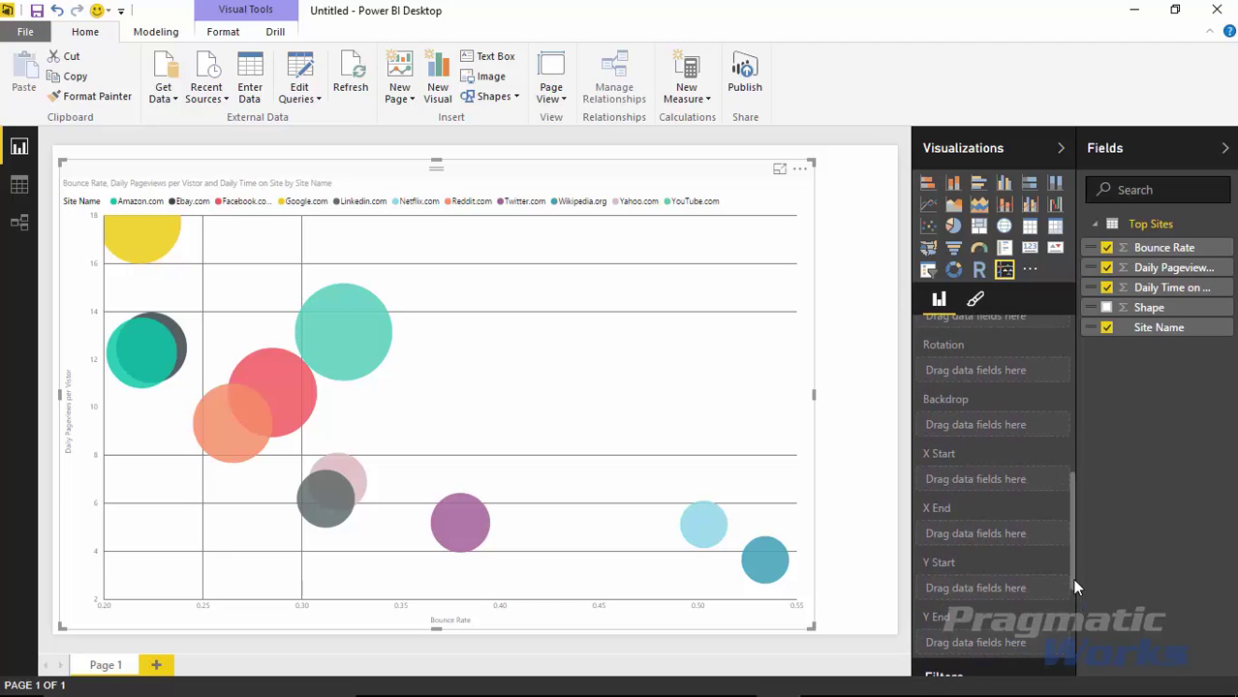
Step: Assign the Shape field to the scatter chart's Shape role so each site gets its own marker
{"action": "left_click_drag", "start_coordinate": [1073, 586], "coordinate": [1075, 506]}
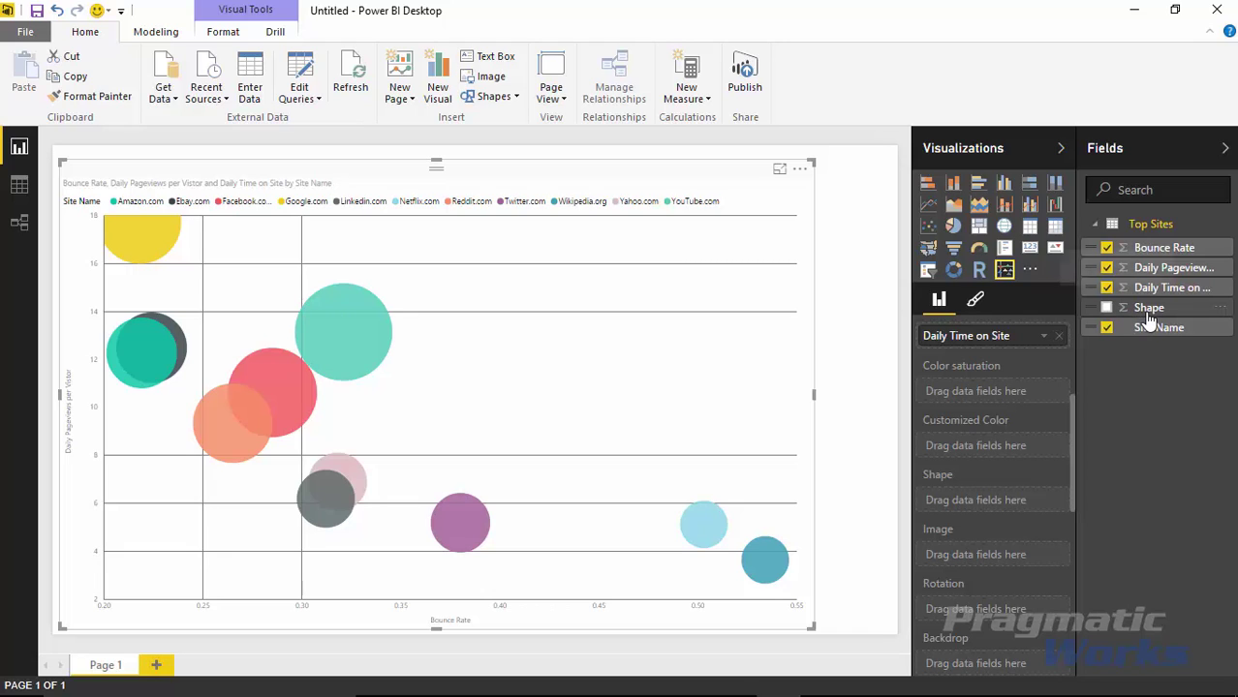
{"action": "left_click_drag", "start_coordinate": [1143, 326], "coordinate": [989, 508]}
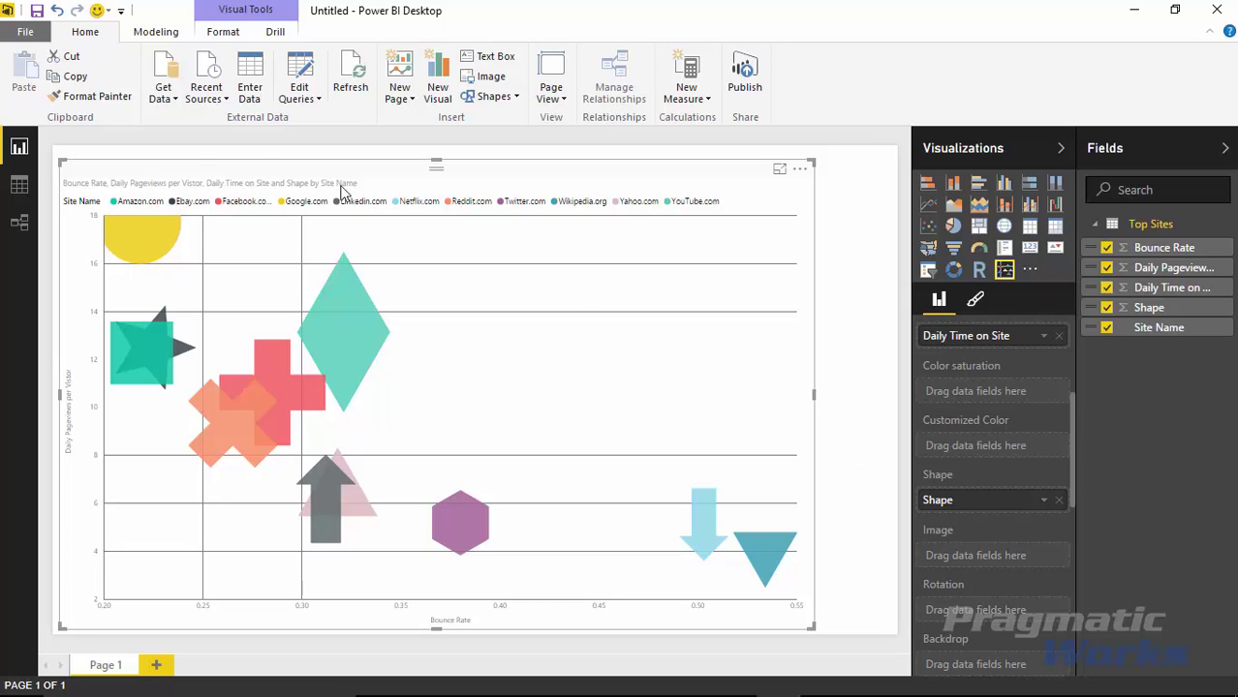
Step: Check the Shape value of each site in the Top Sites data table and return to the report
{"action": "left_click", "coordinate": [19, 187]}
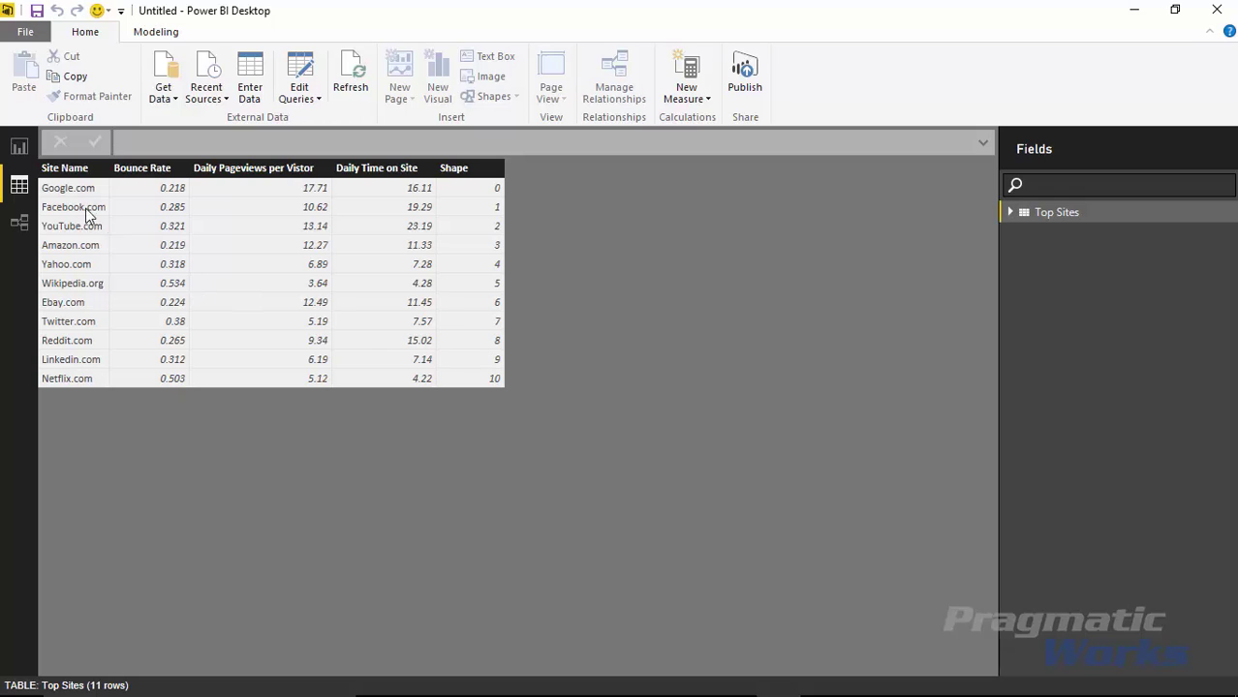
{"action": "left_click", "coordinate": [18, 148]}
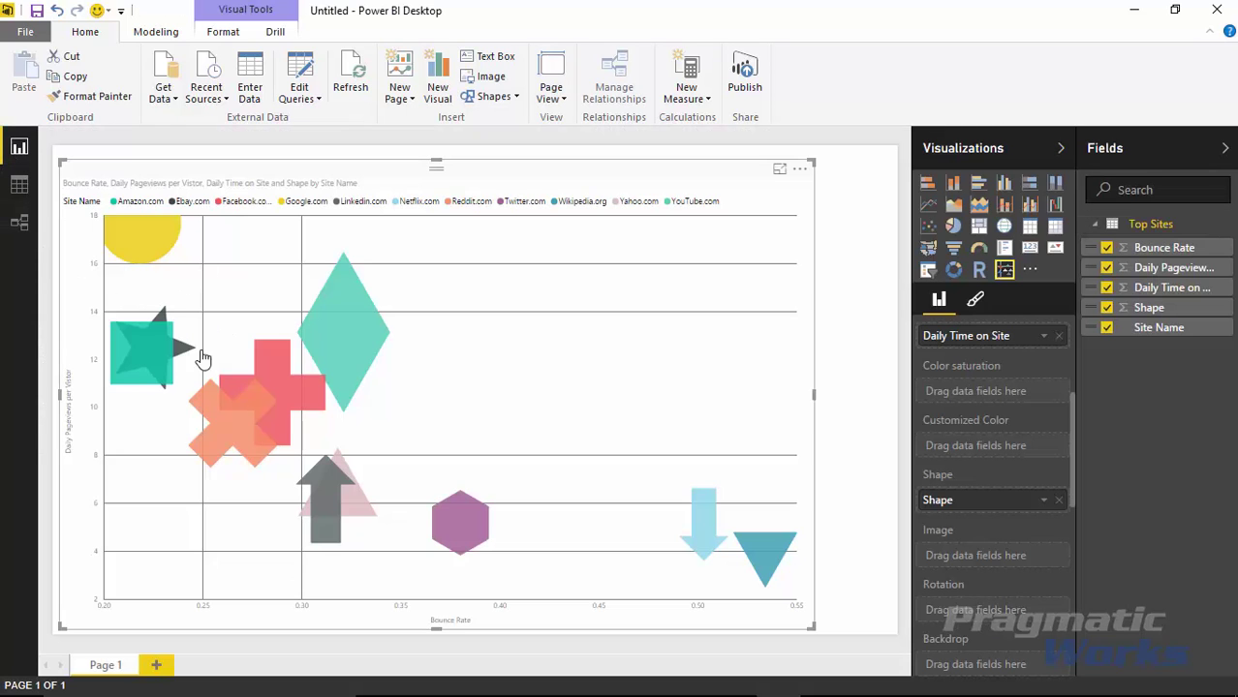
{"action": "mouse_move", "coordinate": [102, 355]}
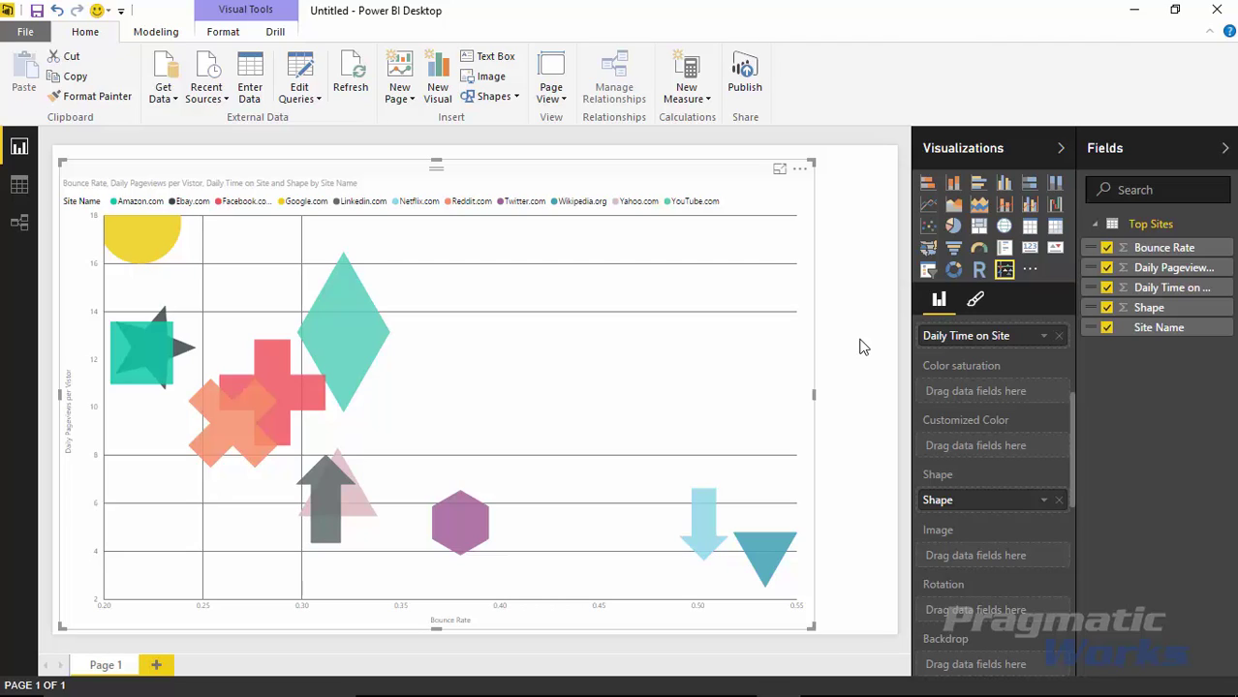
Step: Turn on the Outline formatting option for the scatter chart's markers
{"action": "left_click", "coordinate": [974, 302]}
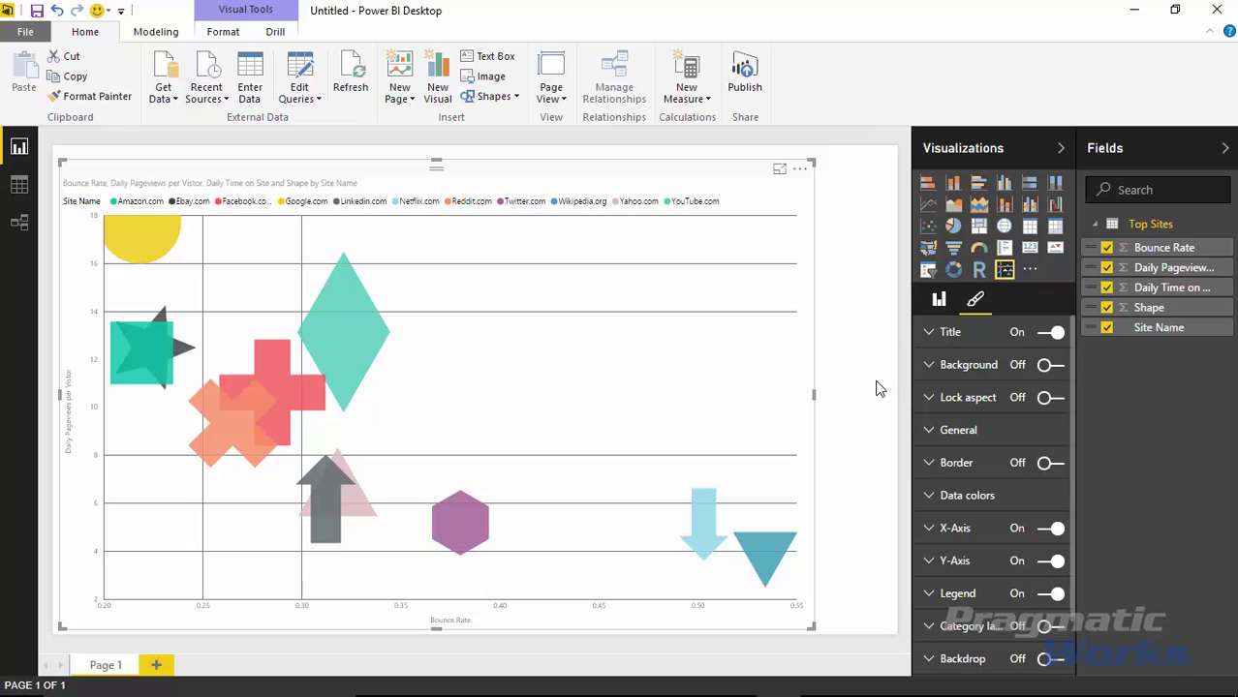
{"action": "scroll", "coordinate": [1077, 436], "scroll_direction": "down", "scroll_amount": 2}
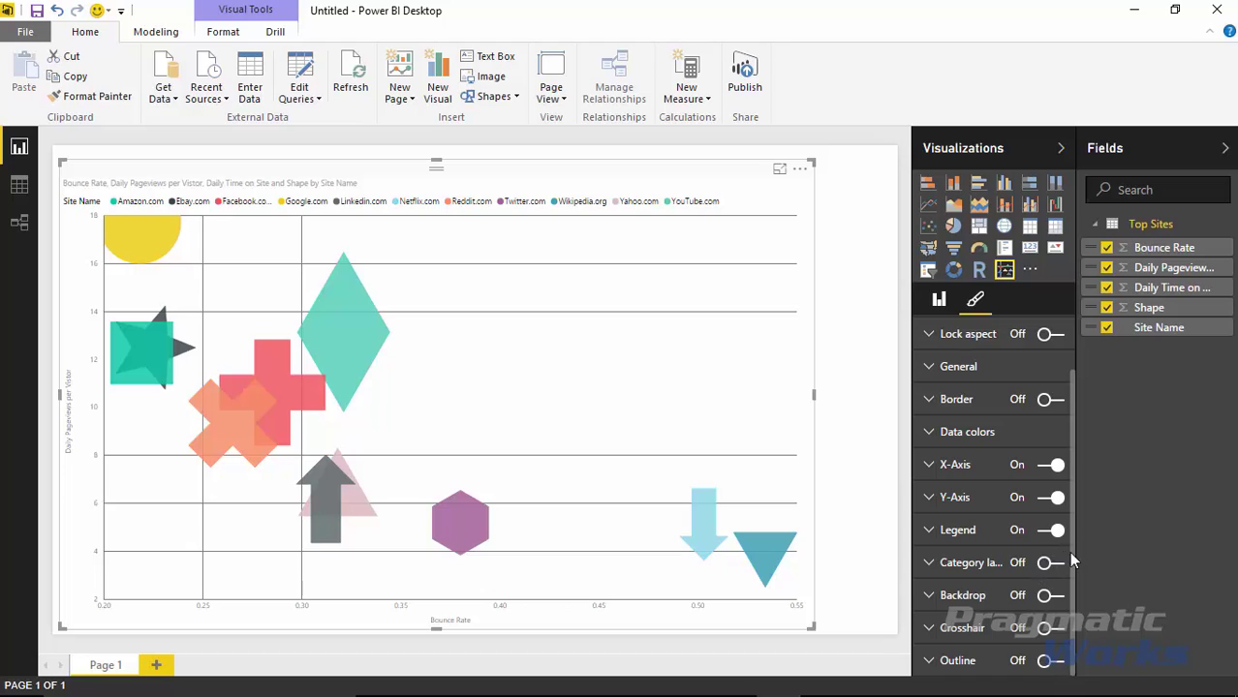
{"action": "mouse_move", "coordinate": [701, 576]}
{"action": "scroll", "coordinate": [1032, 644], "scroll_direction": "down", "scroll_amount": 1}
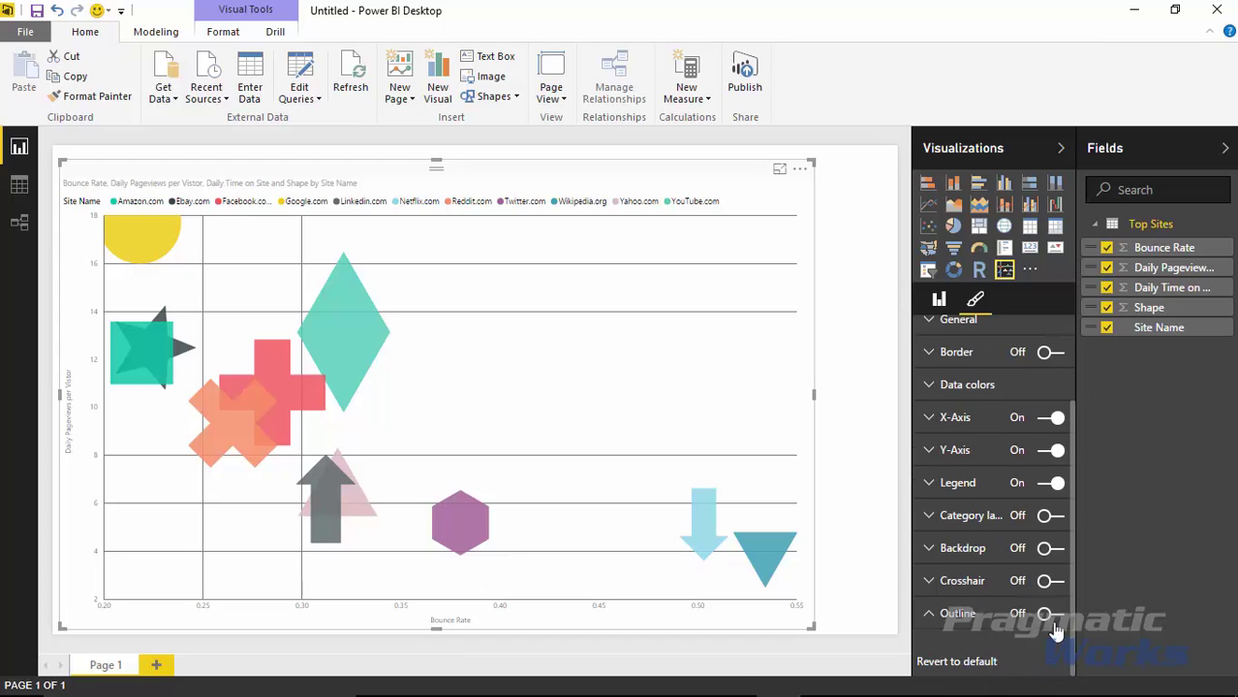
{"action": "left_click", "coordinate": [1046, 616]}
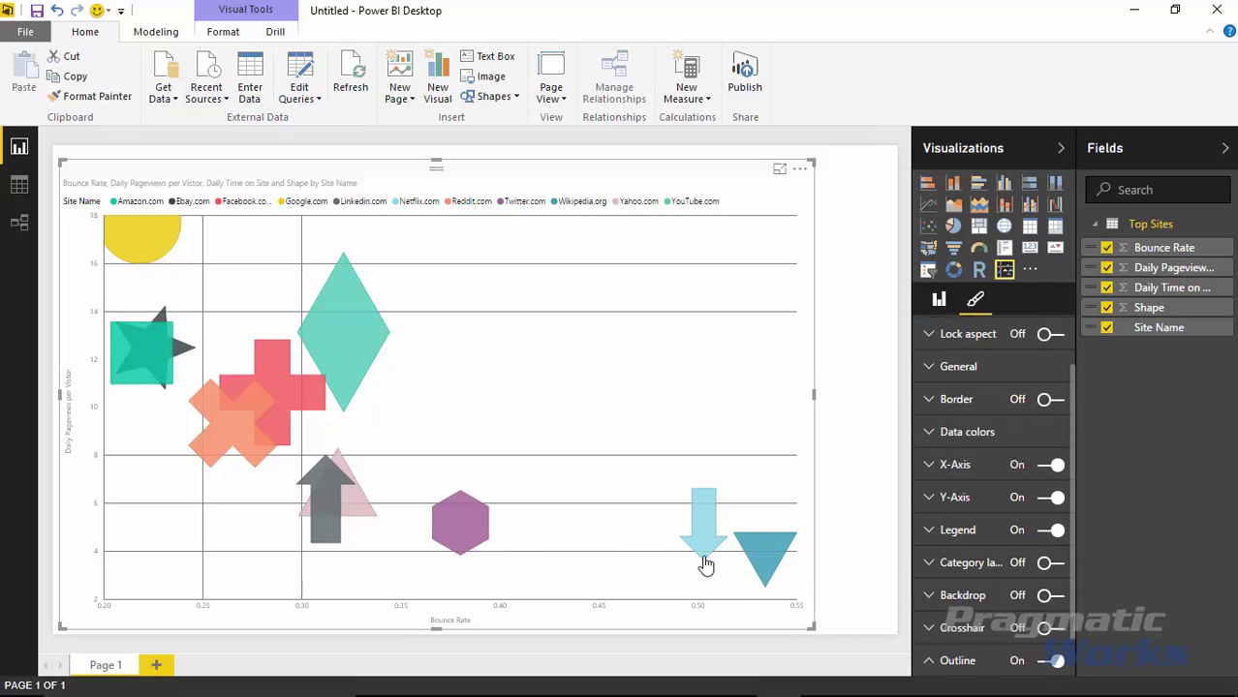
{"action": "mouse_move", "coordinate": [727, 543]}
{"action": "mouse_move", "coordinate": [263, 426]}
Step: Look through the chart's Legend settings and the data colors listed for each site
{"action": "left_click", "coordinate": [928, 531]}
{"action": "left_click", "coordinate": [928, 531]}
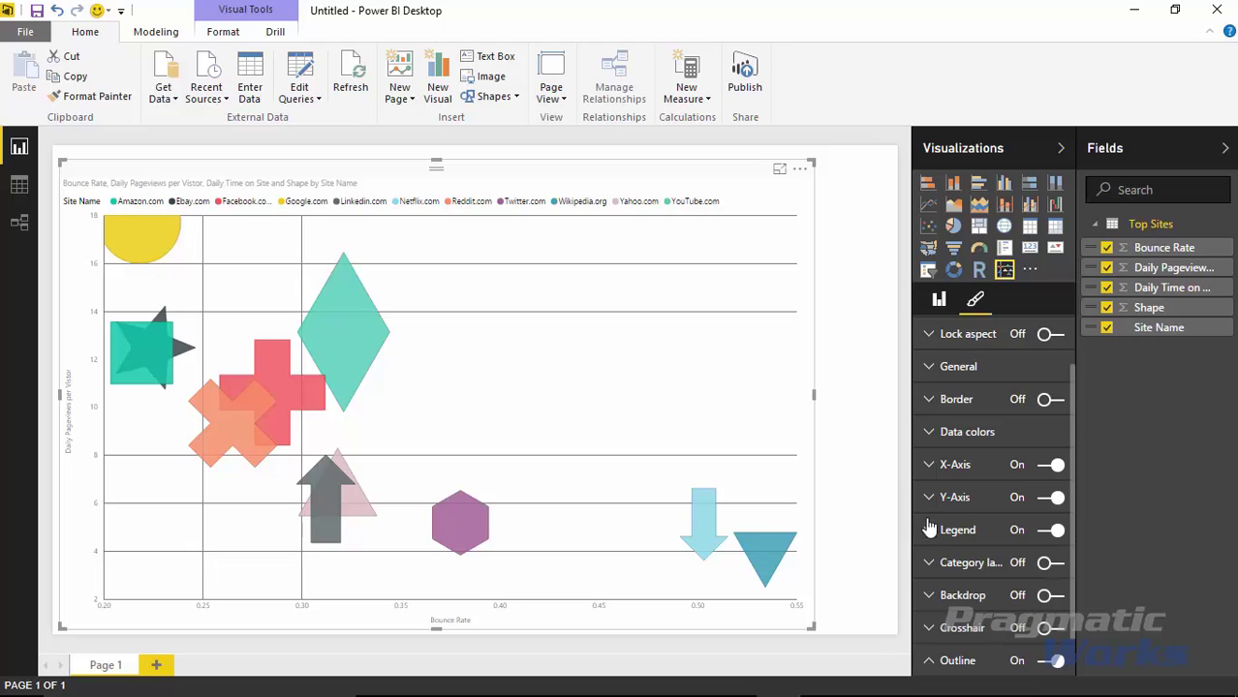
{"action": "left_click", "coordinate": [930, 436]}
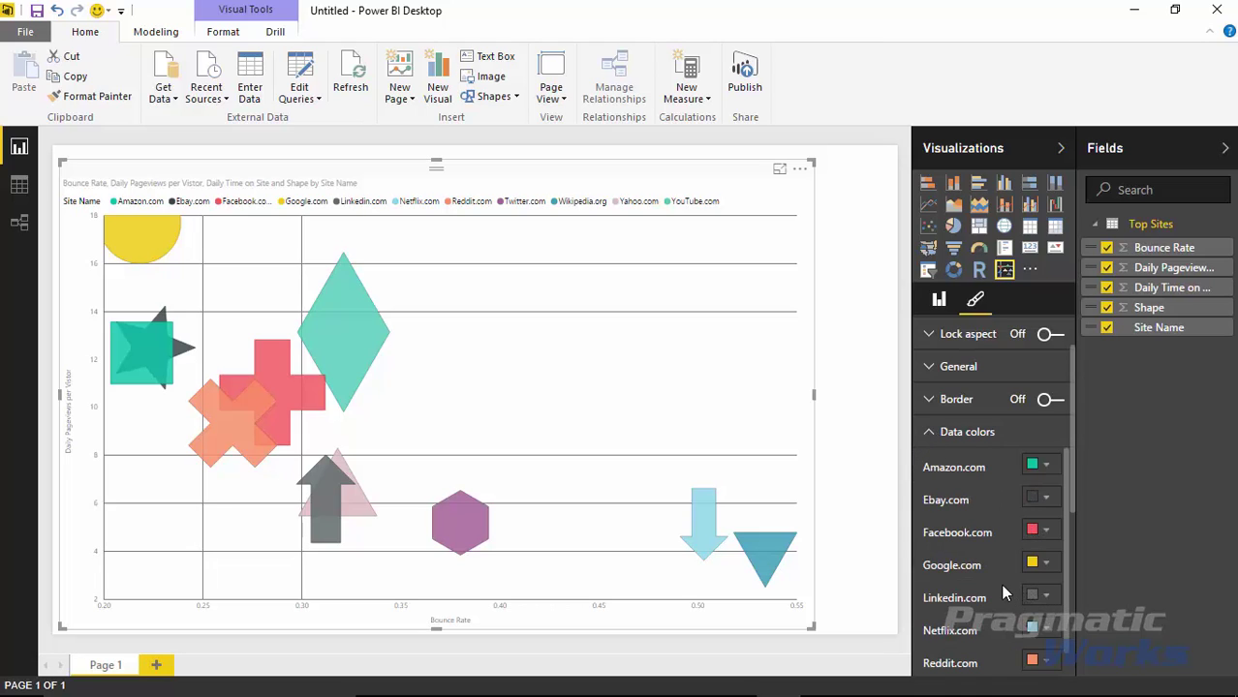
{"action": "scroll", "coordinate": [992, 573], "scroll_direction": "down", "scroll_amount": 2}
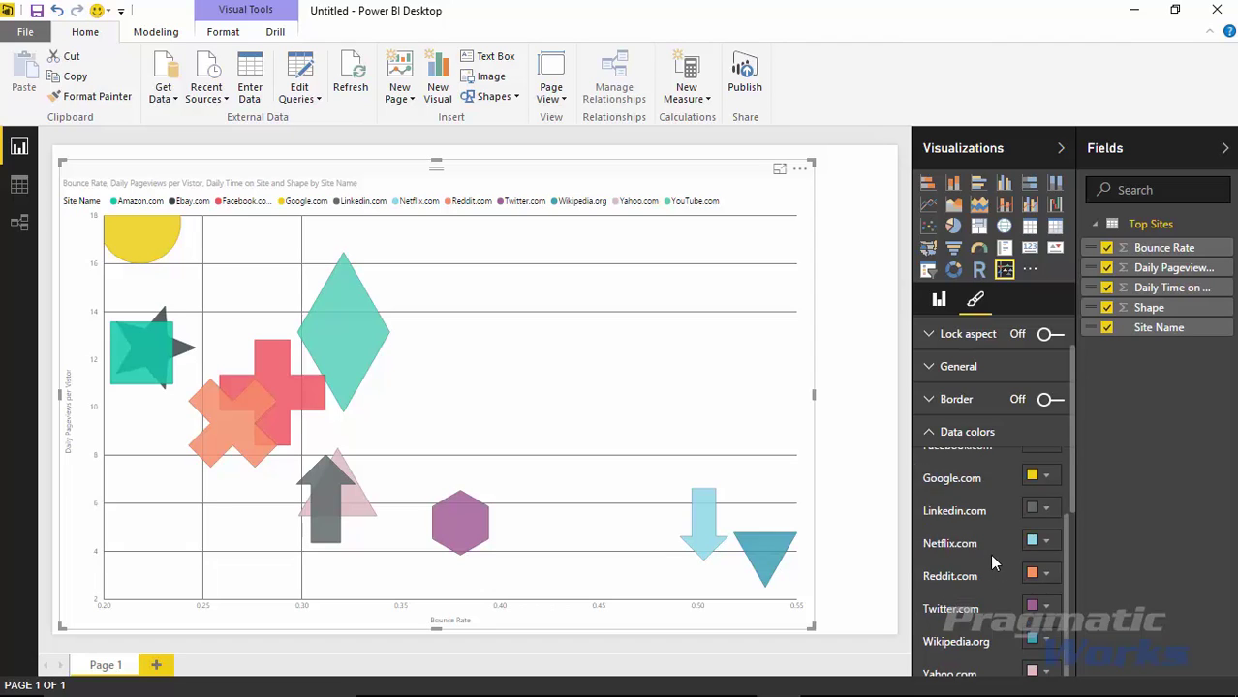
{"action": "scroll", "coordinate": [992, 561], "scroll_direction": "up", "scroll_amount": 2}
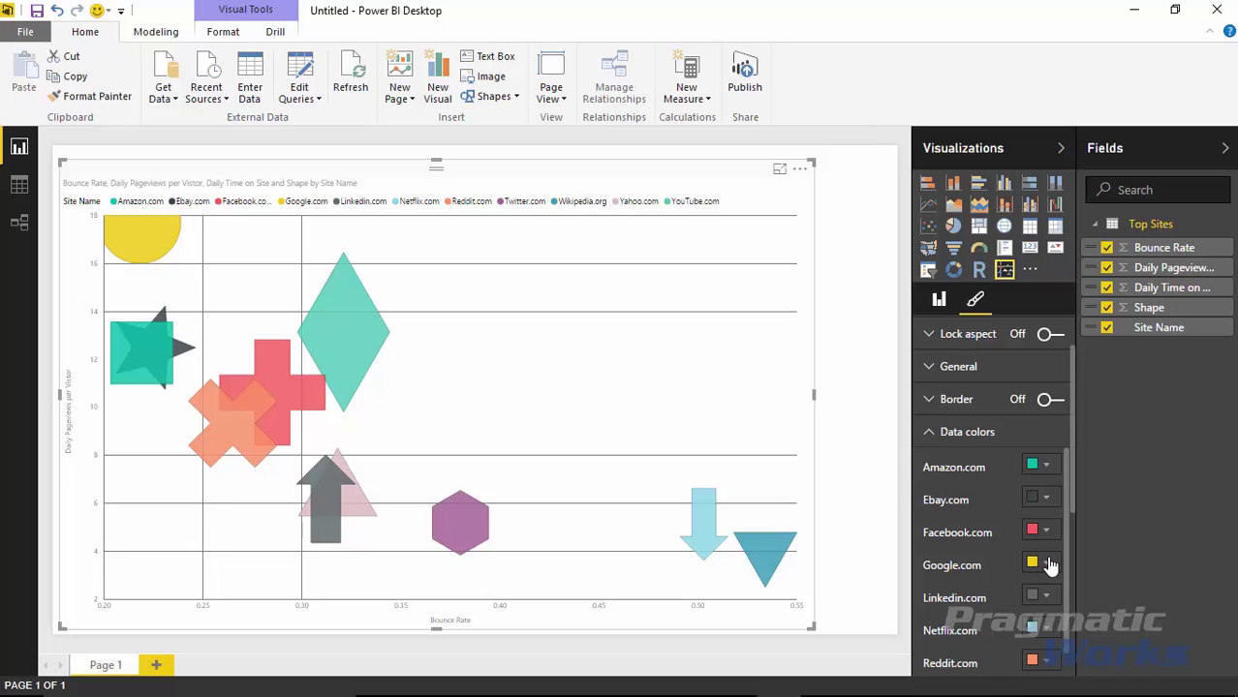
Step: Try purple as Google.com's data color, restore it to yellow, and deselect the chart
{"action": "left_click", "coordinate": [1043, 566]}
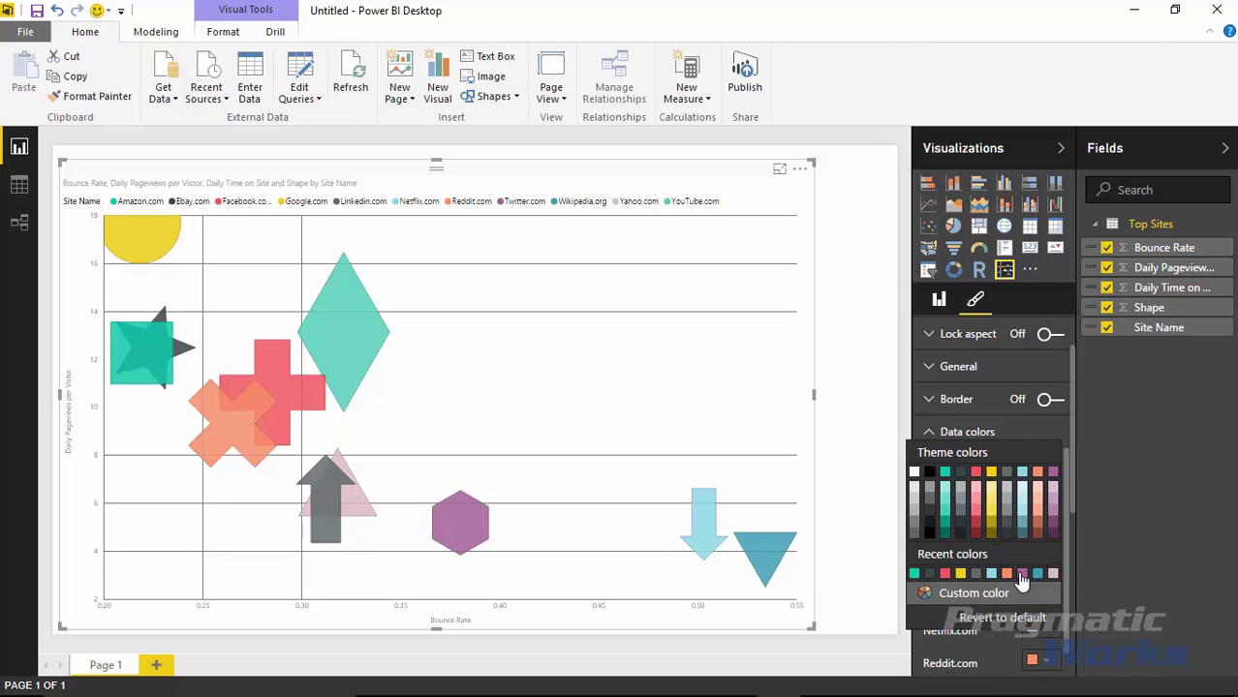
{"action": "left_click", "coordinate": [1022, 573]}
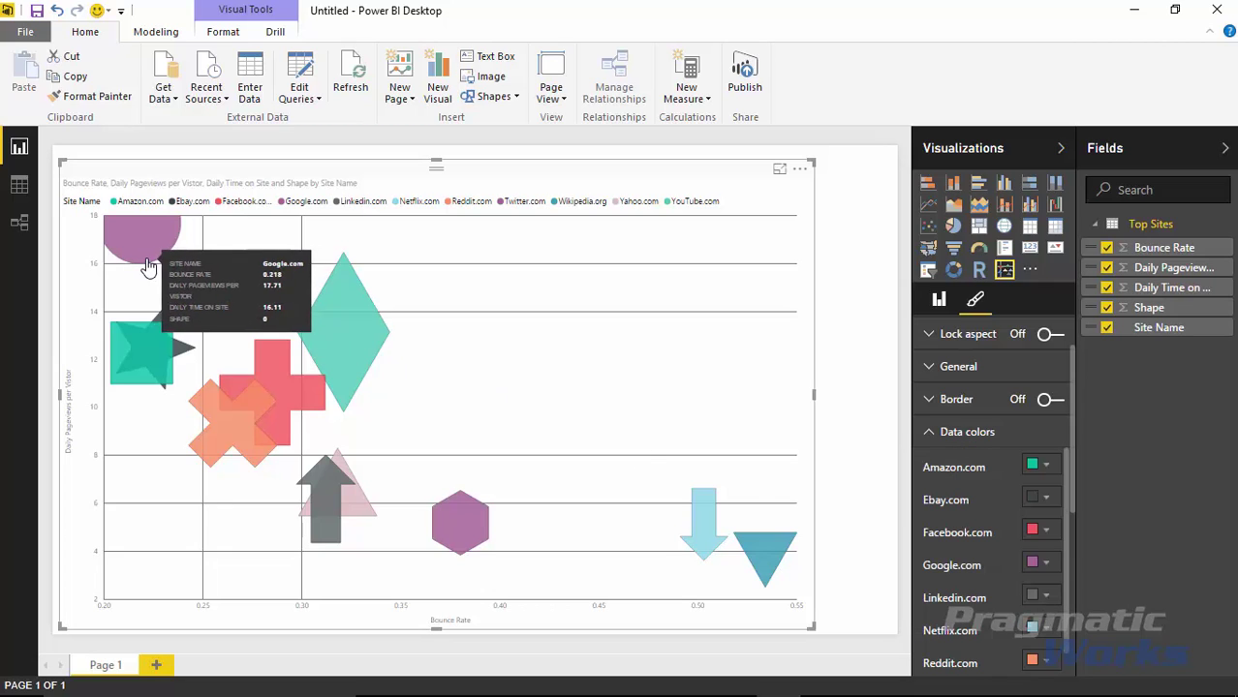
{"action": "left_click", "coordinate": [1043, 565]}
{"action": "left_click", "coordinate": [990, 391]}
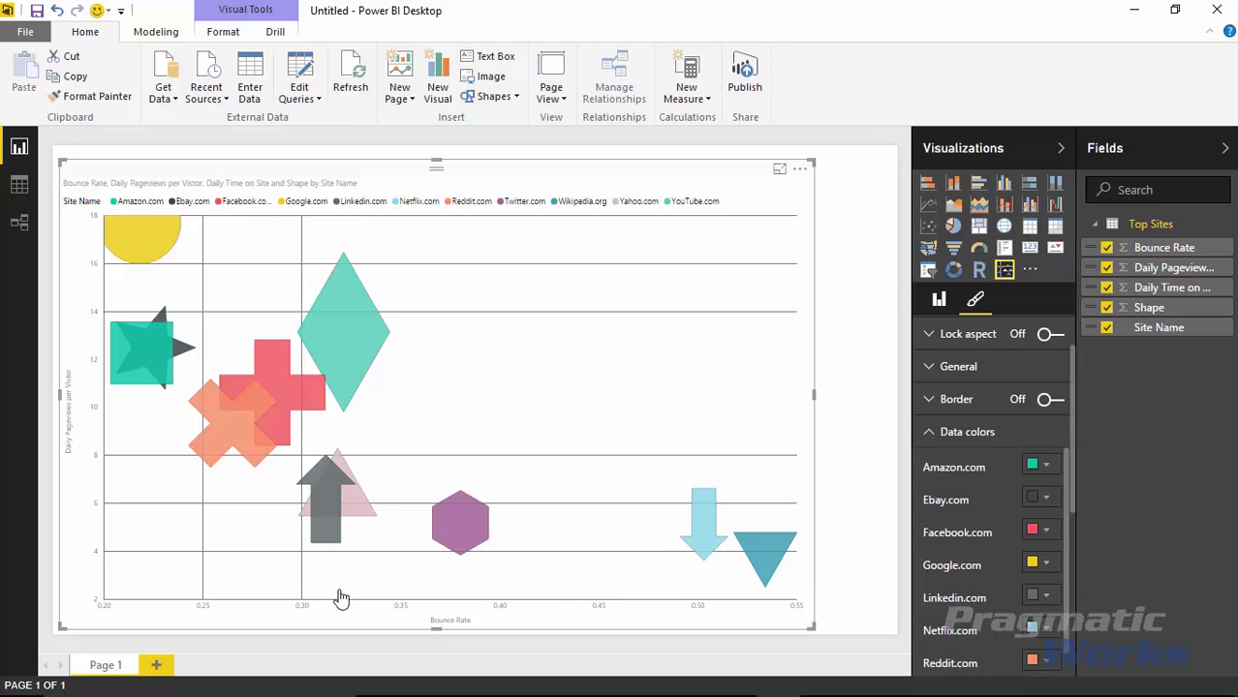
{"action": "left_click", "coordinate": [831, 427]}
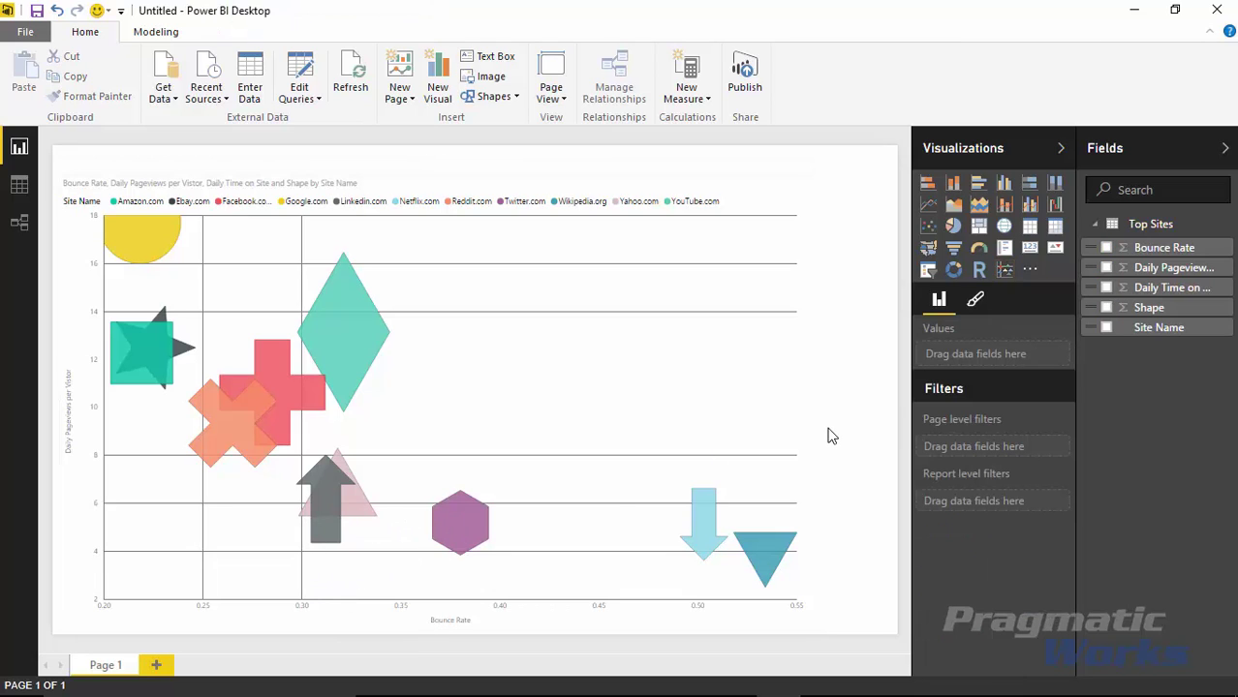
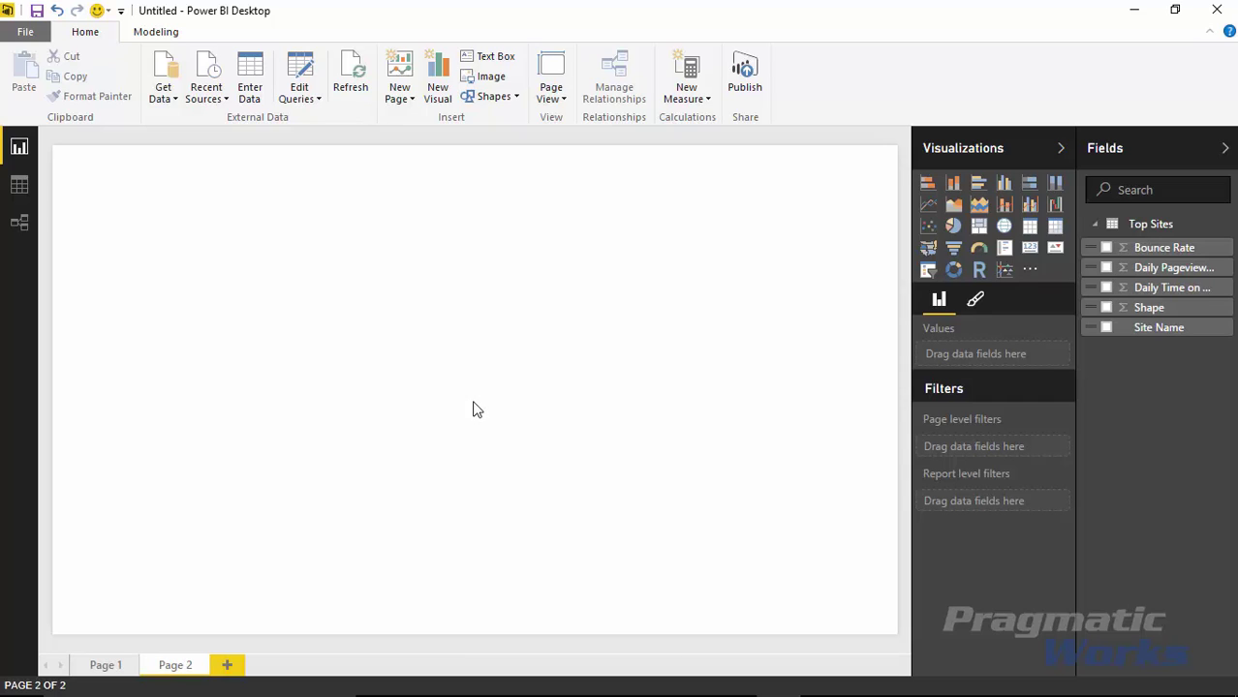
Step: Connect to the Excel workbook Gas Station Traffic.xlsx in the Data folder of Power BI Custom Visuals
{"action": "left_click", "coordinate": [160, 101]}
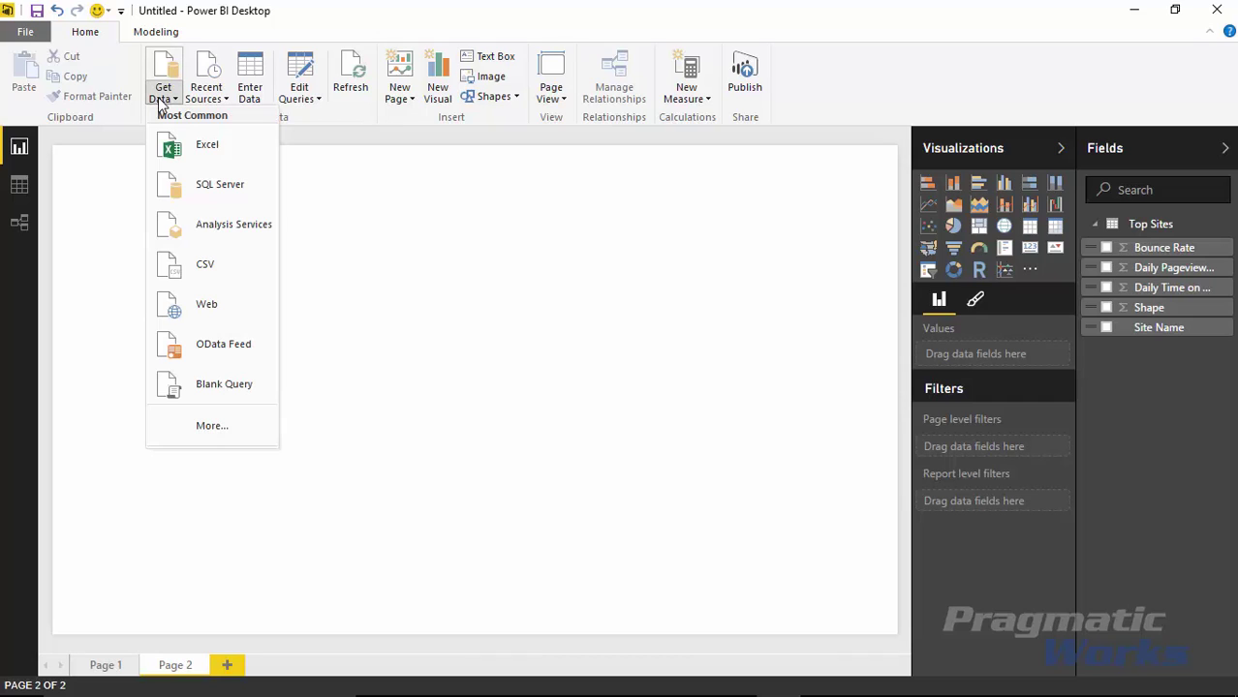
{"action": "left_click", "coordinate": [210, 153]}
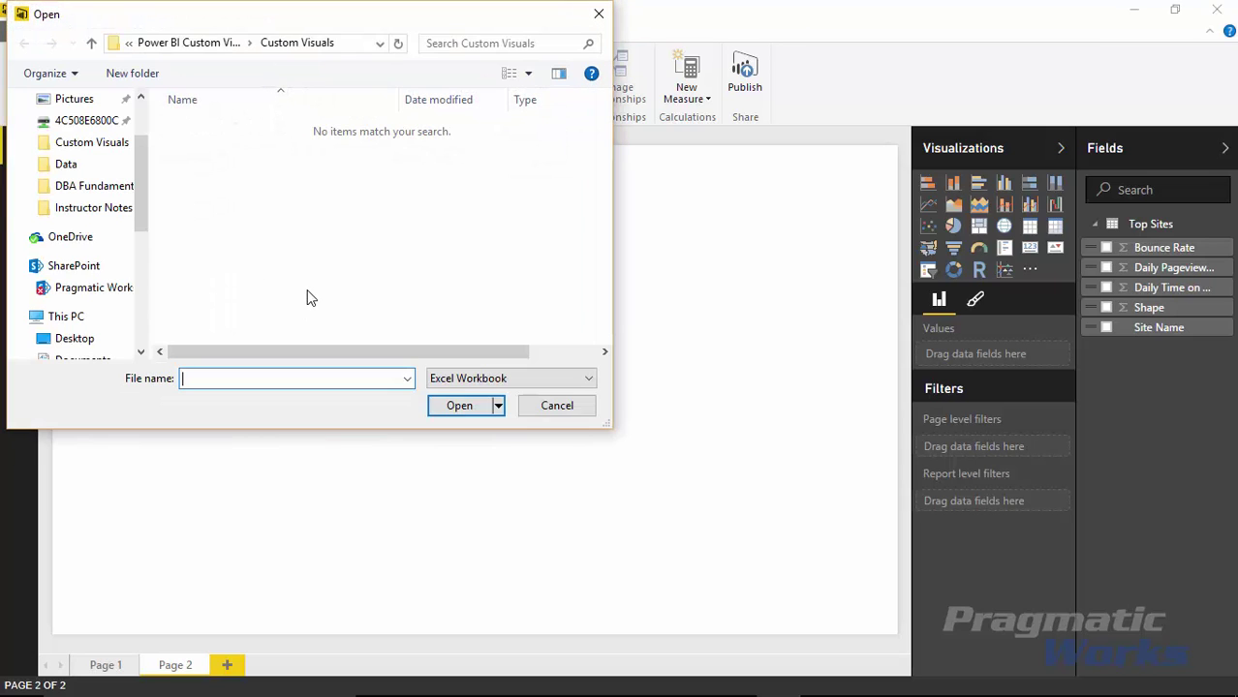
{"action": "left_click", "coordinate": [222, 44]}
{"action": "double_click", "coordinate": [249, 146]}
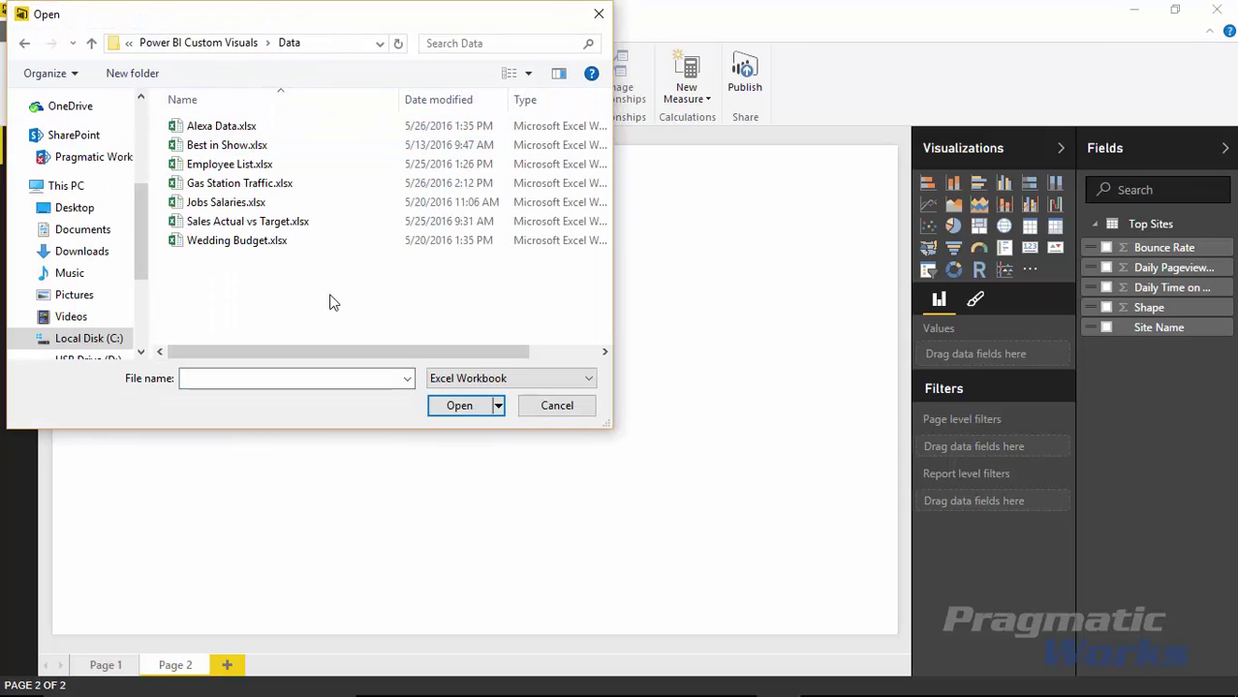
{"action": "left_click", "coordinate": [239, 186]}
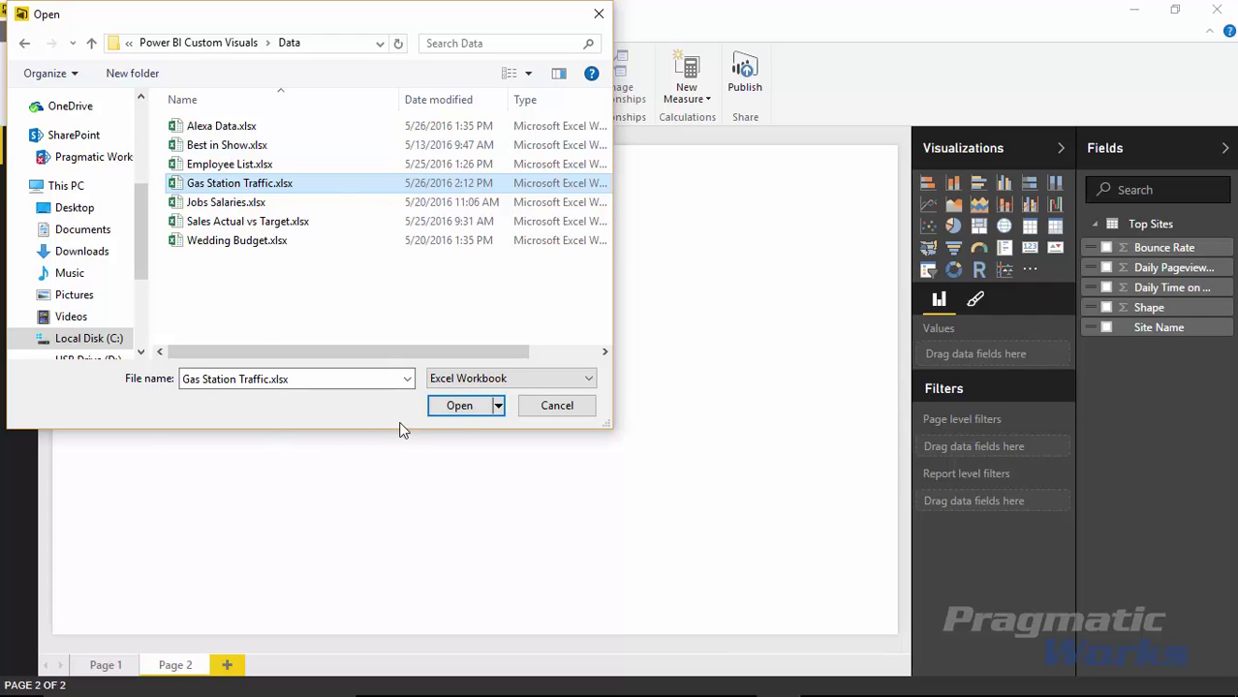
{"action": "left_click", "coordinate": [444, 409]}
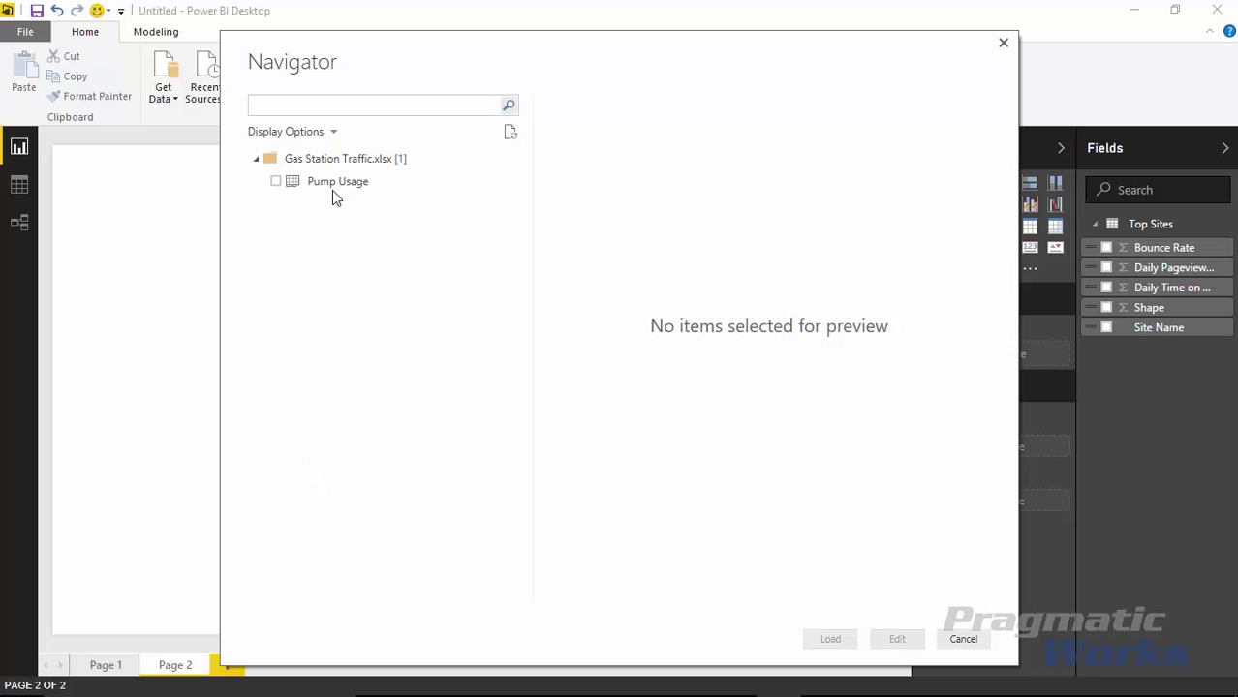
Step: Load the Pump Usage table, collapse the Top Sites fields and expand the Pump Usage fields
{"action": "left_click", "coordinate": [277, 182]}
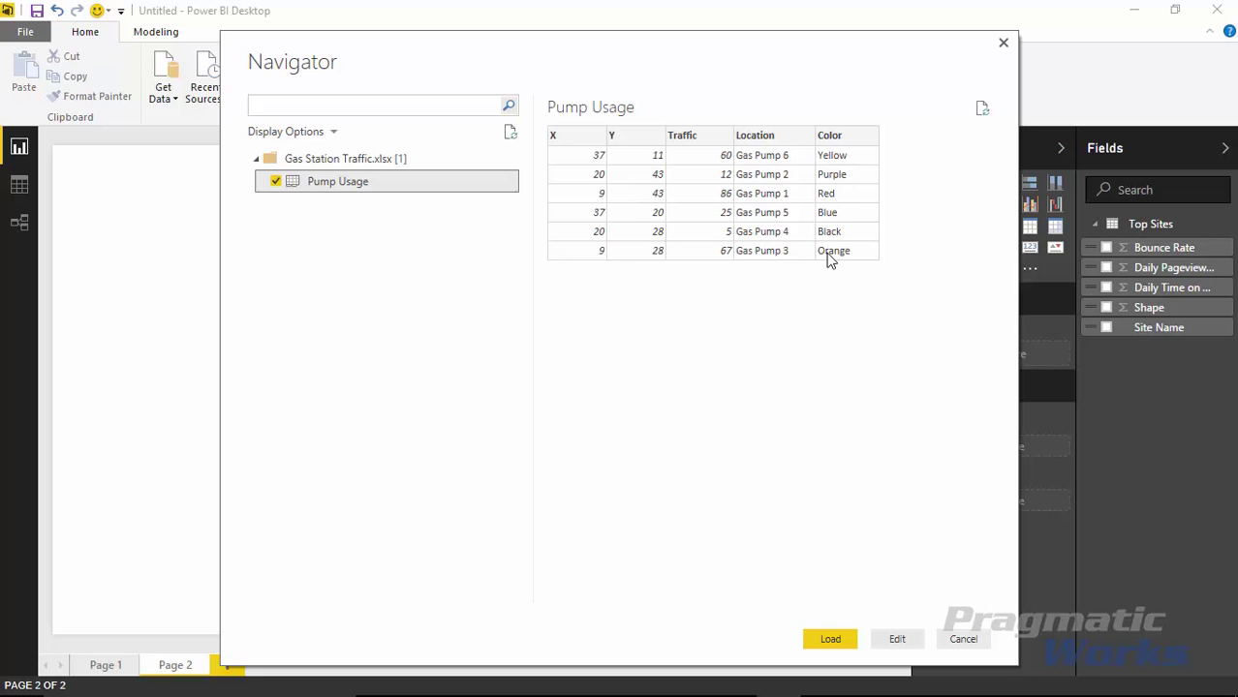
{"action": "left_click", "coordinate": [830, 640]}
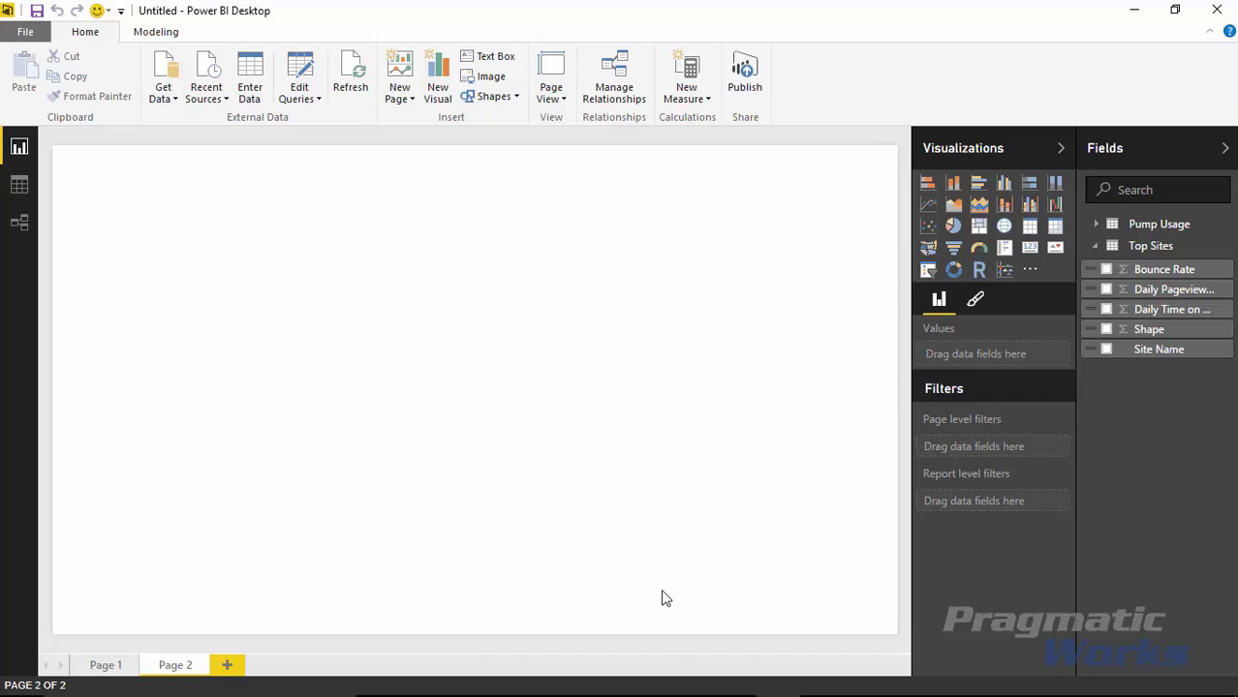
{"action": "left_click", "coordinate": [1095, 247]}
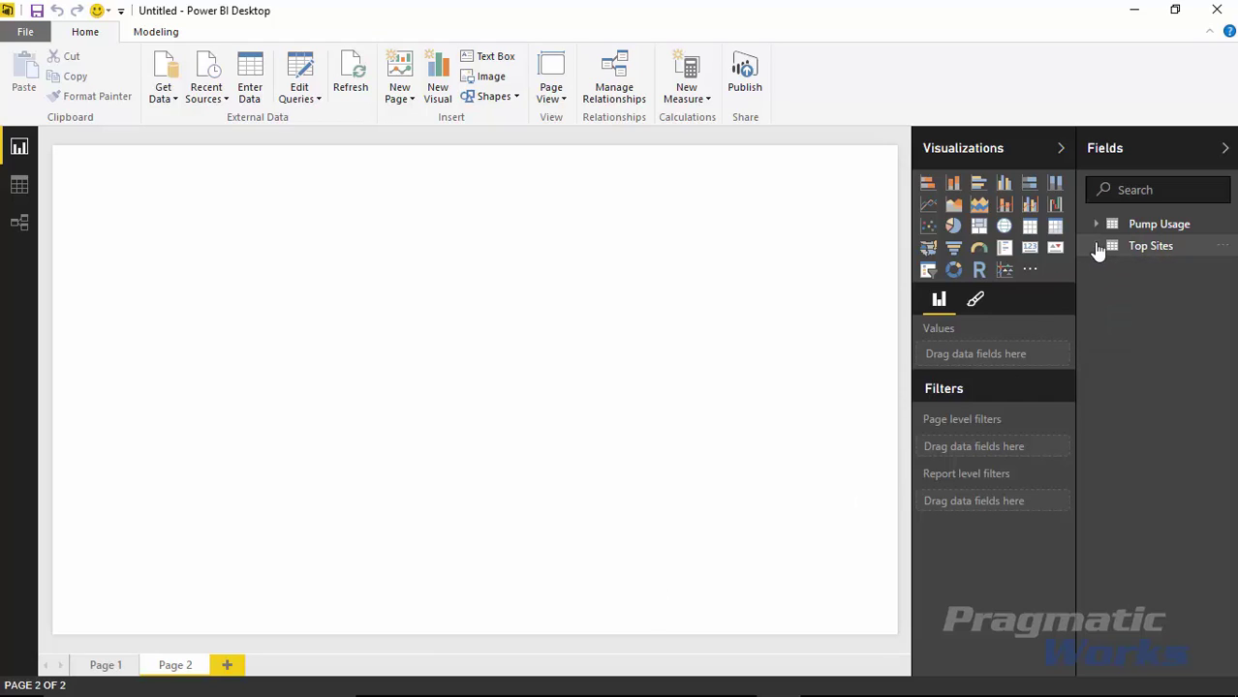
{"action": "left_click", "coordinate": [1096, 223]}
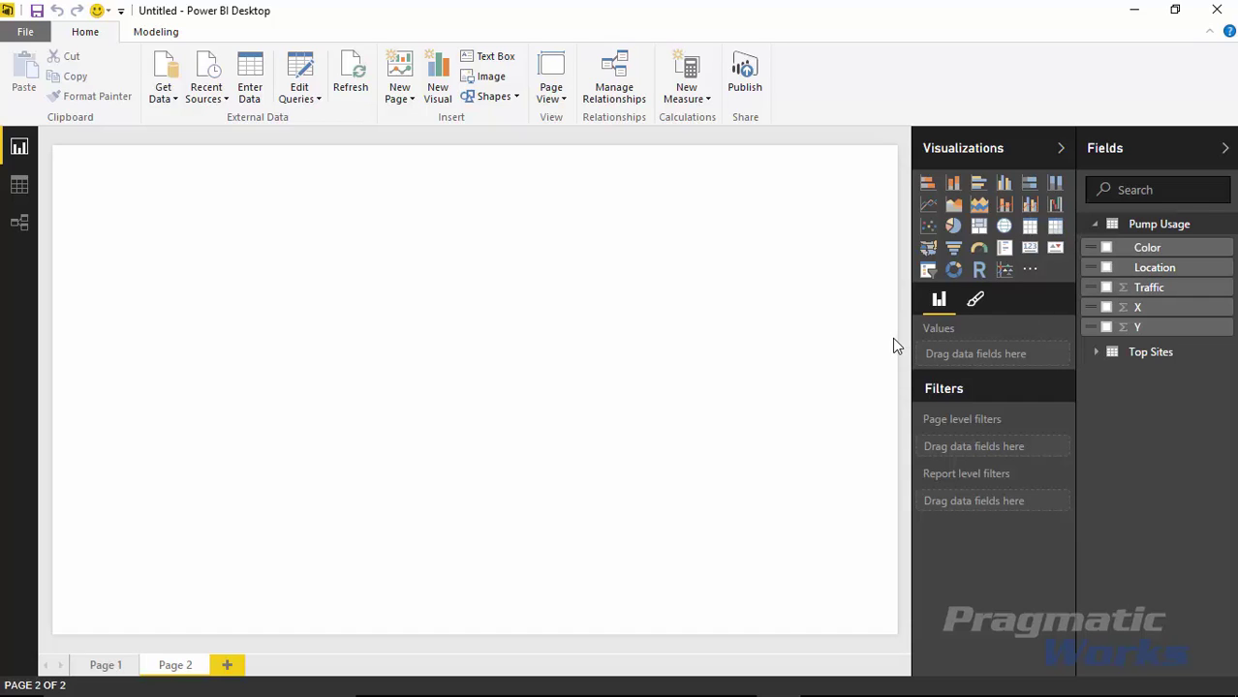
Step: Add an Enhanced Scatter chart to Page 2 and enlarge it to fill most of the canvas
{"action": "left_click", "coordinate": [1005, 270]}
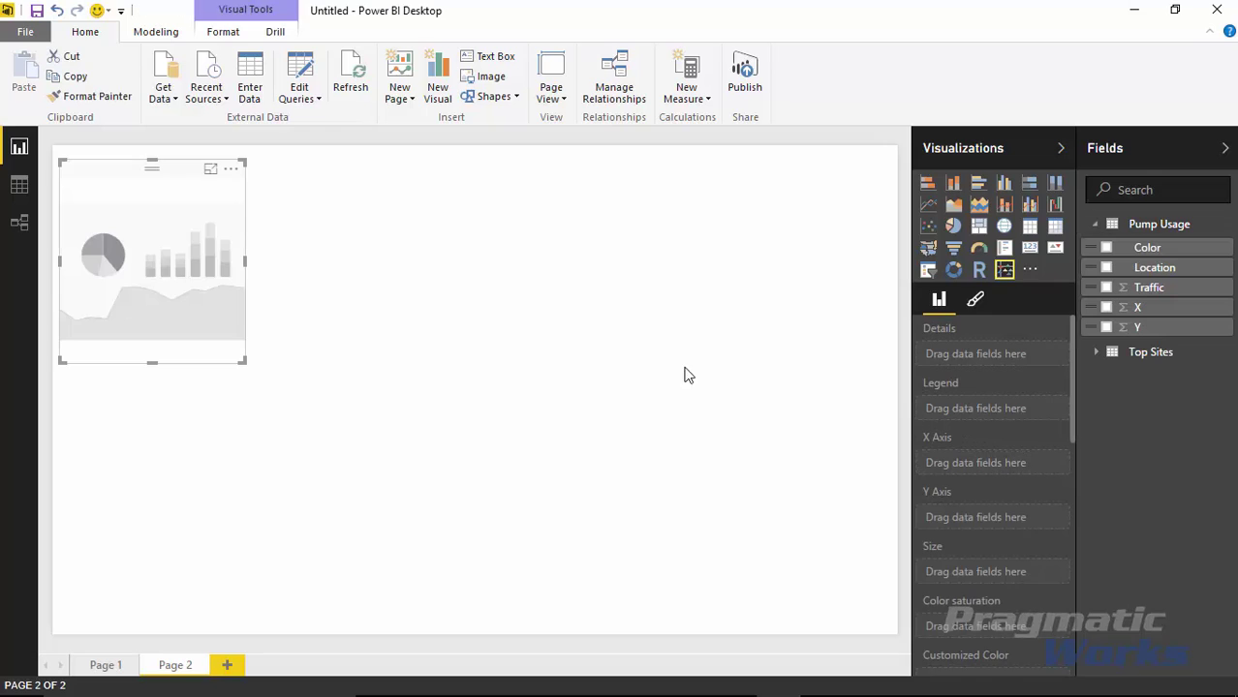
{"action": "left_click_drag", "start_coordinate": [244, 360], "coordinate": [819, 617]}
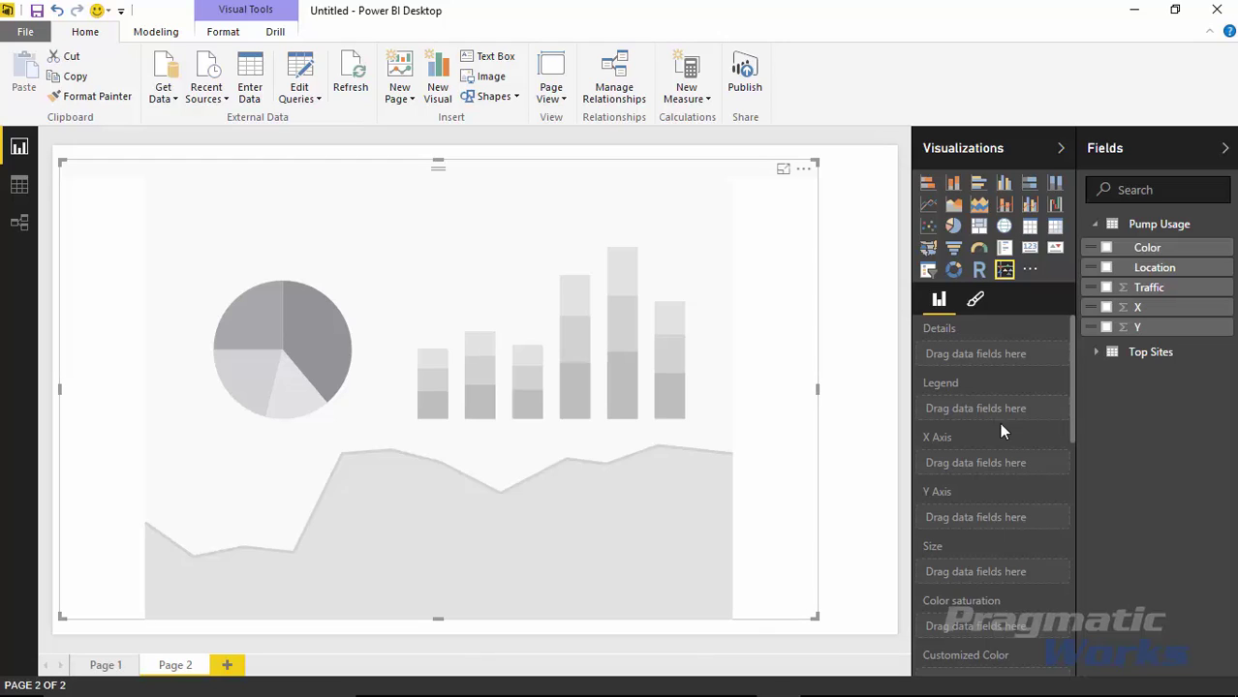
Step: Assign Location to the new chart's Details, X to its X axis and Y to its Y axis
{"action": "left_click", "coordinate": [1107, 267]}
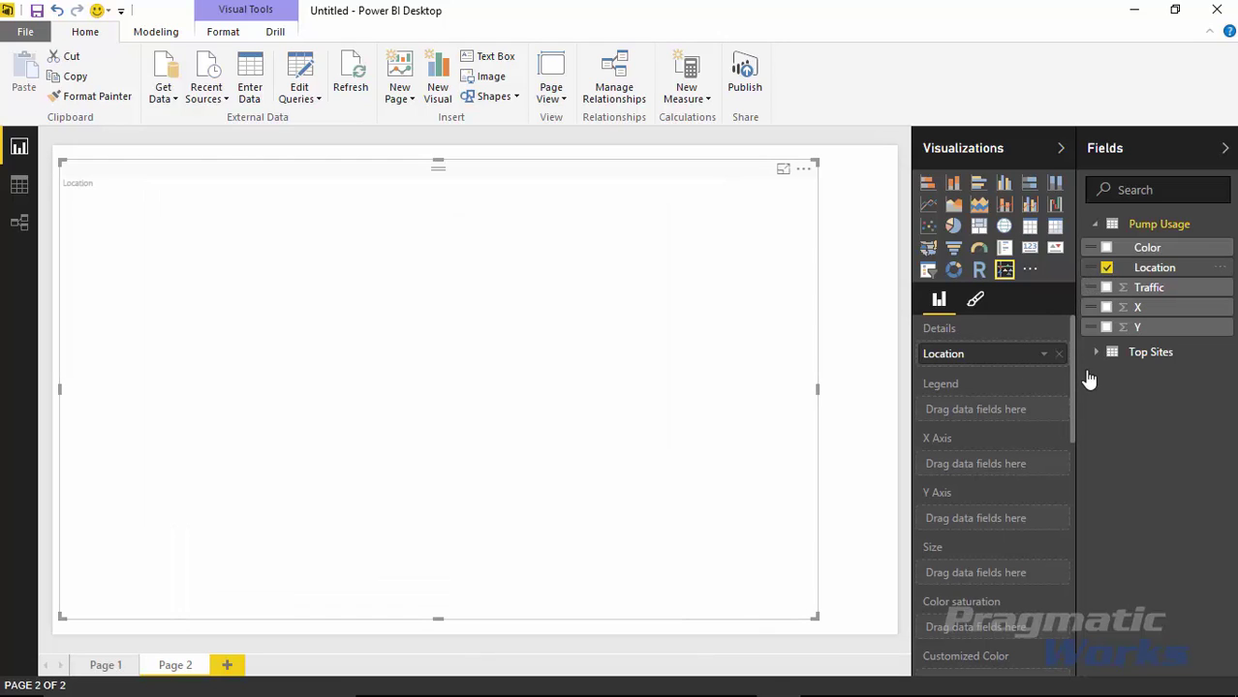
{"action": "left_click", "coordinate": [1106, 307]}
{"action": "left_click", "coordinate": [1106, 327]}
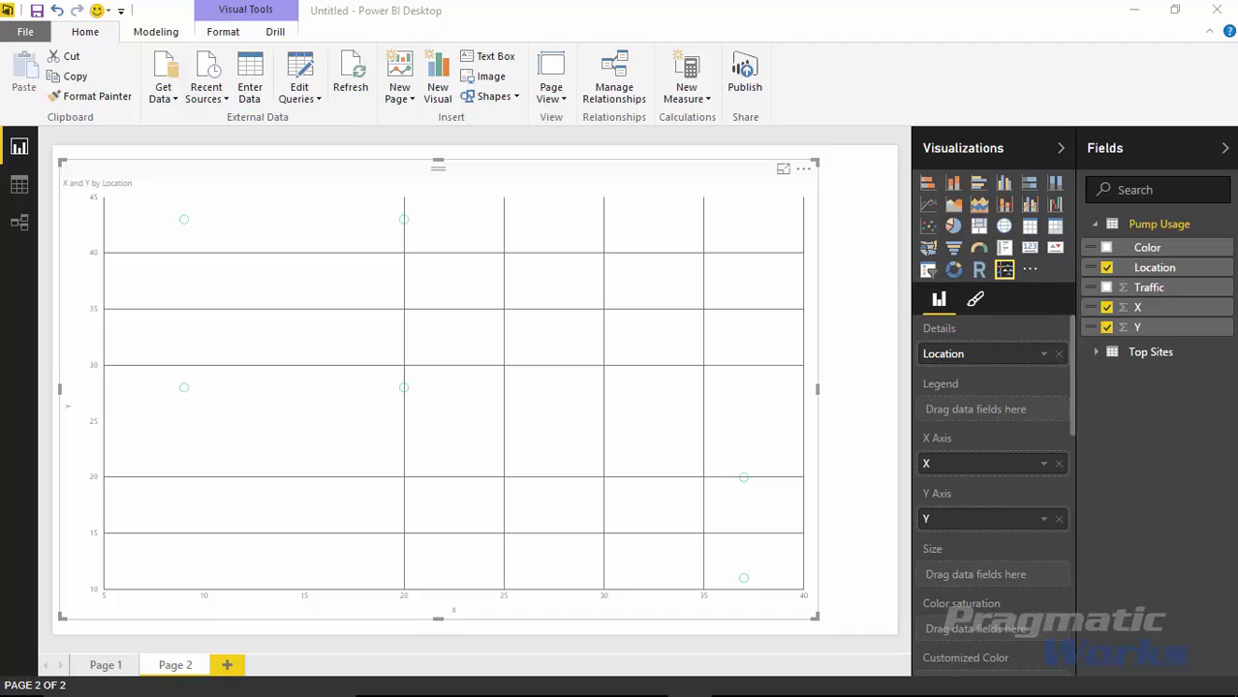
Step: Turn on the chart's Backdrop, expand its Image URL setting and widen the formatting area
{"action": "left_click", "coordinate": [976, 304]}
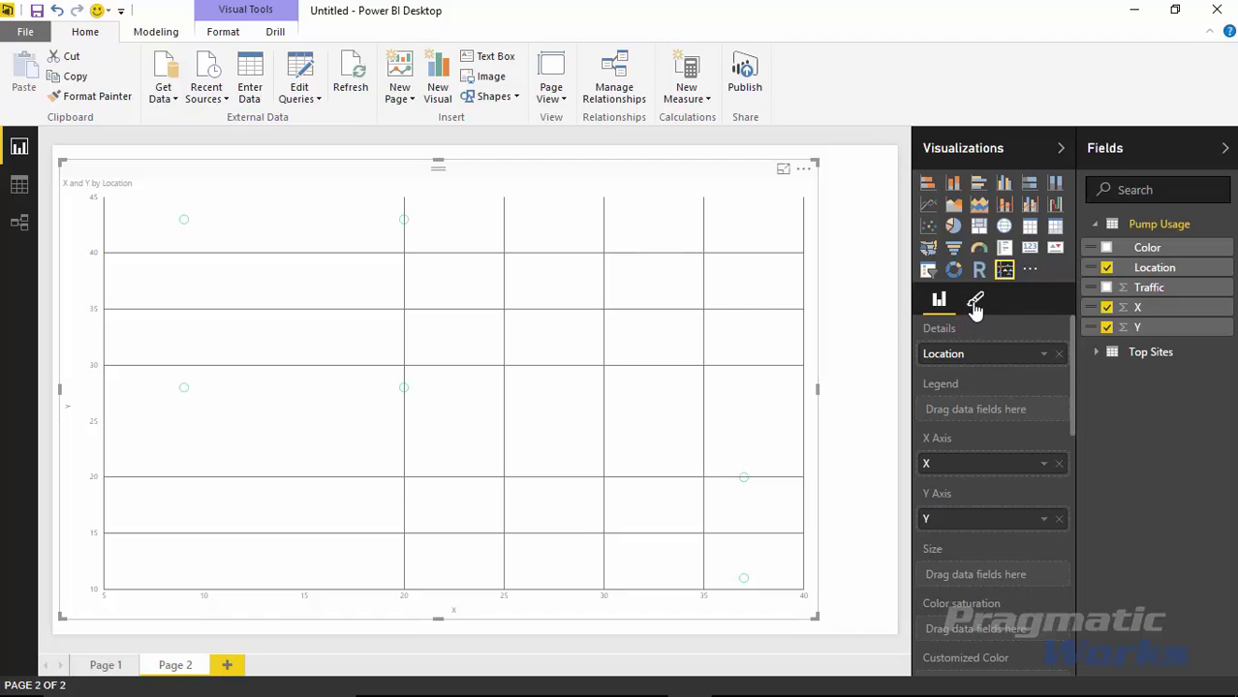
{"action": "scroll", "coordinate": [980, 494], "scroll_direction": "down", "scroll_amount": 1}
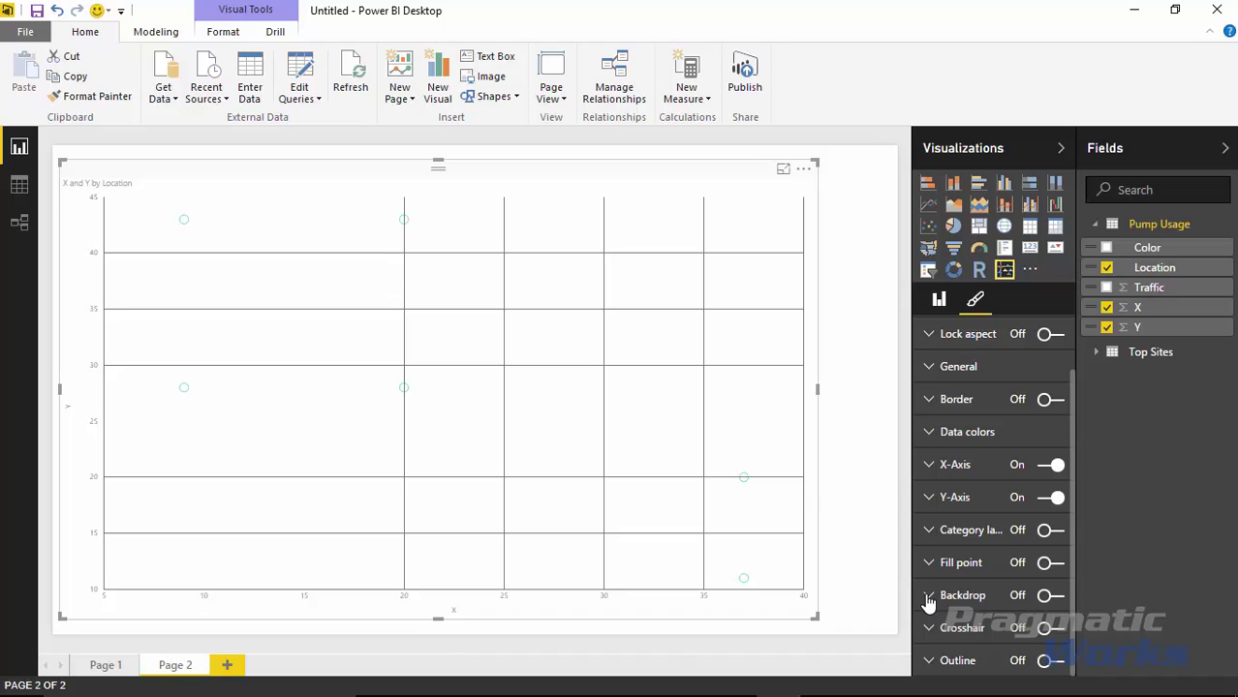
{"action": "left_click", "coordinate": [1046, 595]}
{"action": "left_click", "coordinate": [934, 598]}
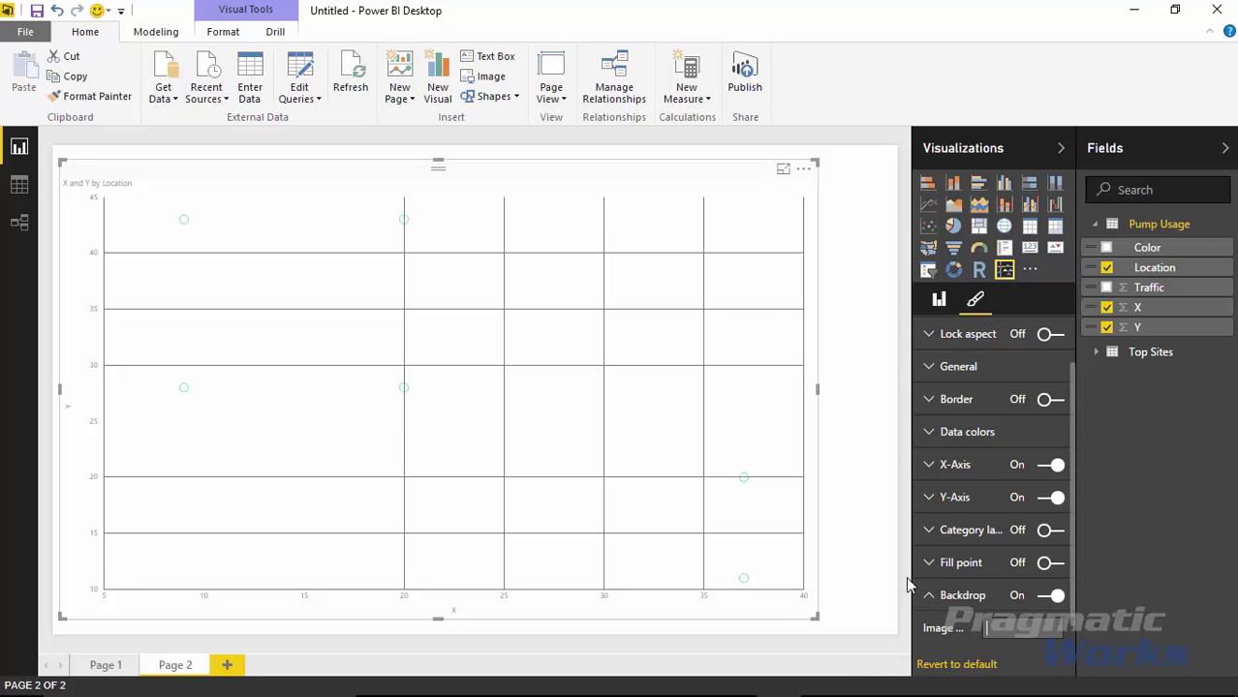
{"action": "left_click_drag", "start_coordinate": [910, 585], "coordinate": [874, 593]}
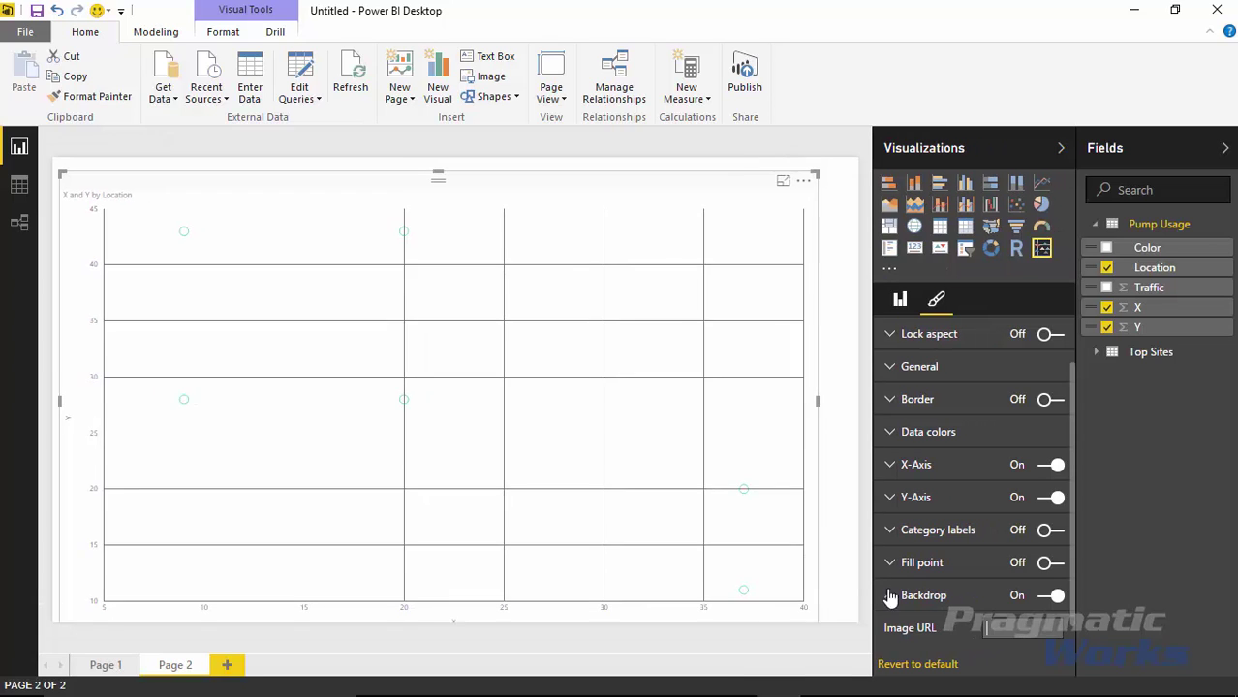
Step: Try to use GasStation.png as the chart backdrop's image URL
{"action": "left_click", "coordinate": [998, 632]}
{"action": "type", "text": "GasStation.png"}
{"action": "key", "text": "Return"}
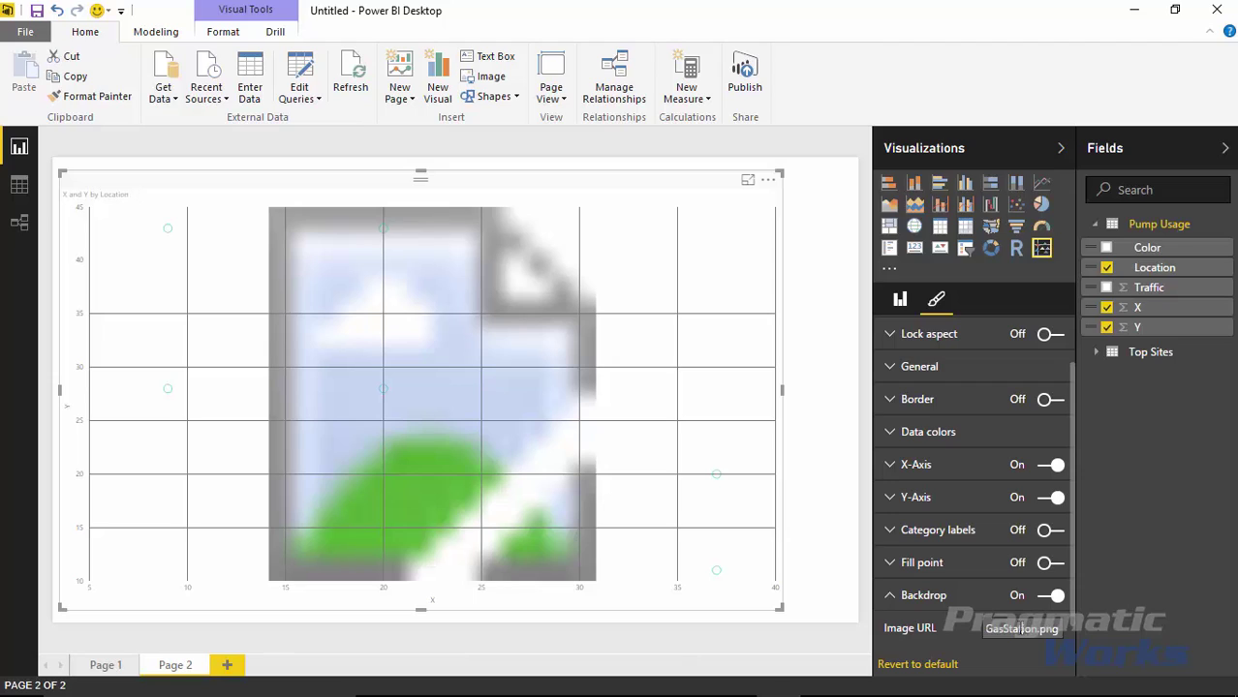
{"action": "left_click", "coordinate": [992, 632]}
{"action": "left_click", "coordinate": [935, 631]}
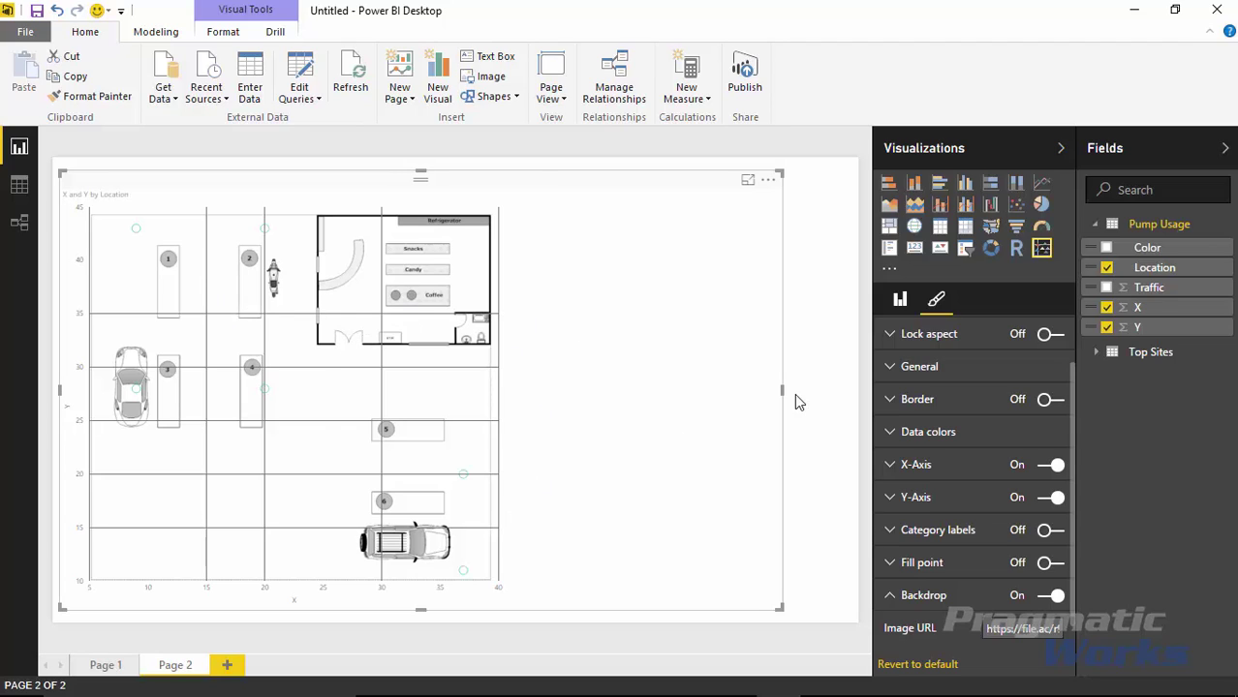
{"action": "left_click_drag", "start_coordinate": [782, 391], "coordinate": [516, 419]}
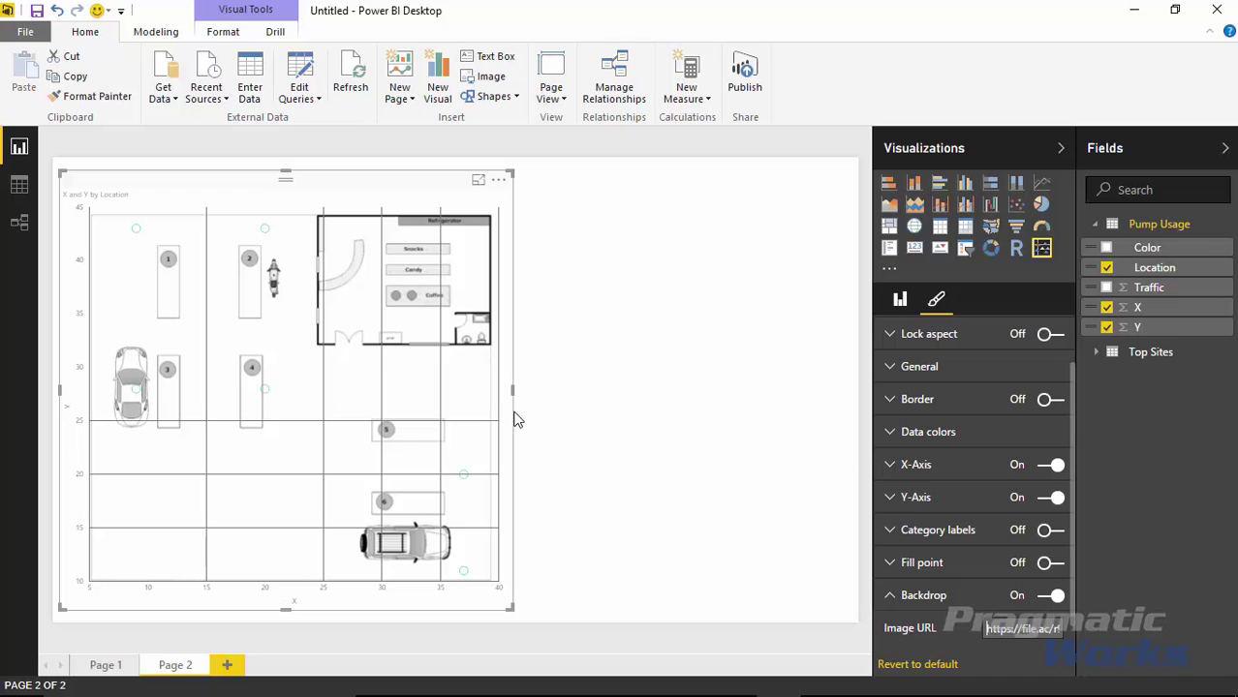
Step: Turn on Lock aspect for the gas station chart
{"action": "left_click", "coordinate": [513, 616]}
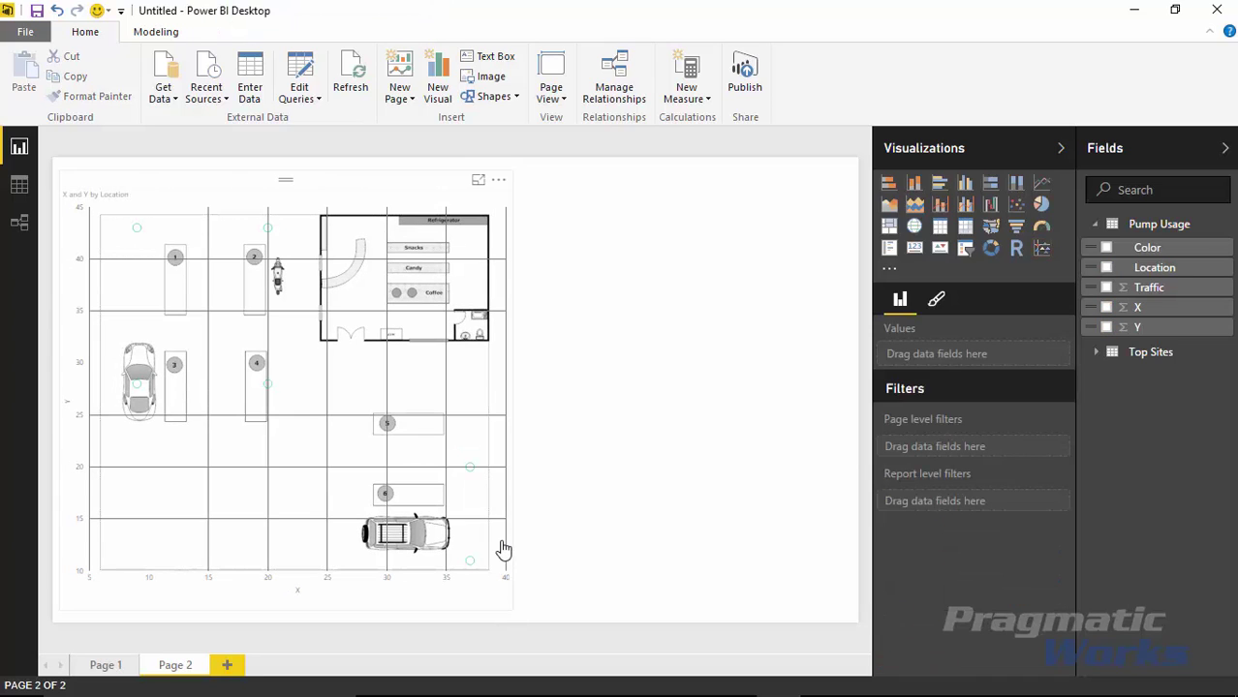
{"action": "left_click", "coordinate": [501, 549]}
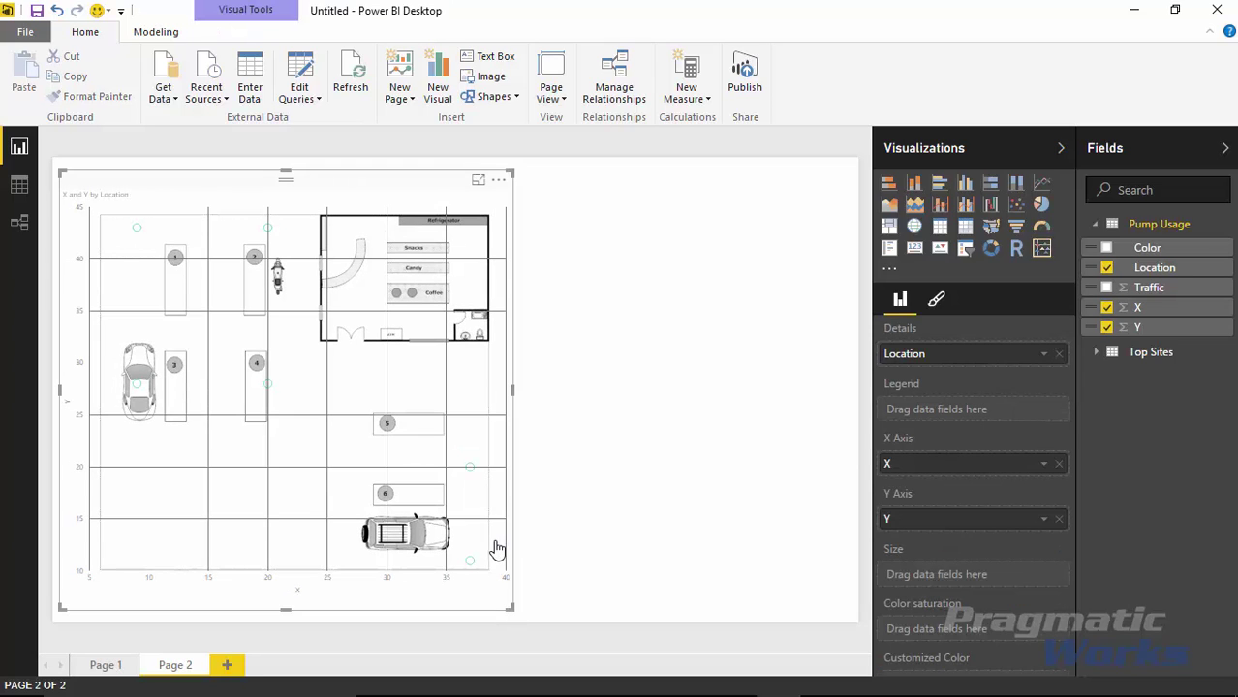
{"action": "left_click", "coordinate": [938, 304]}
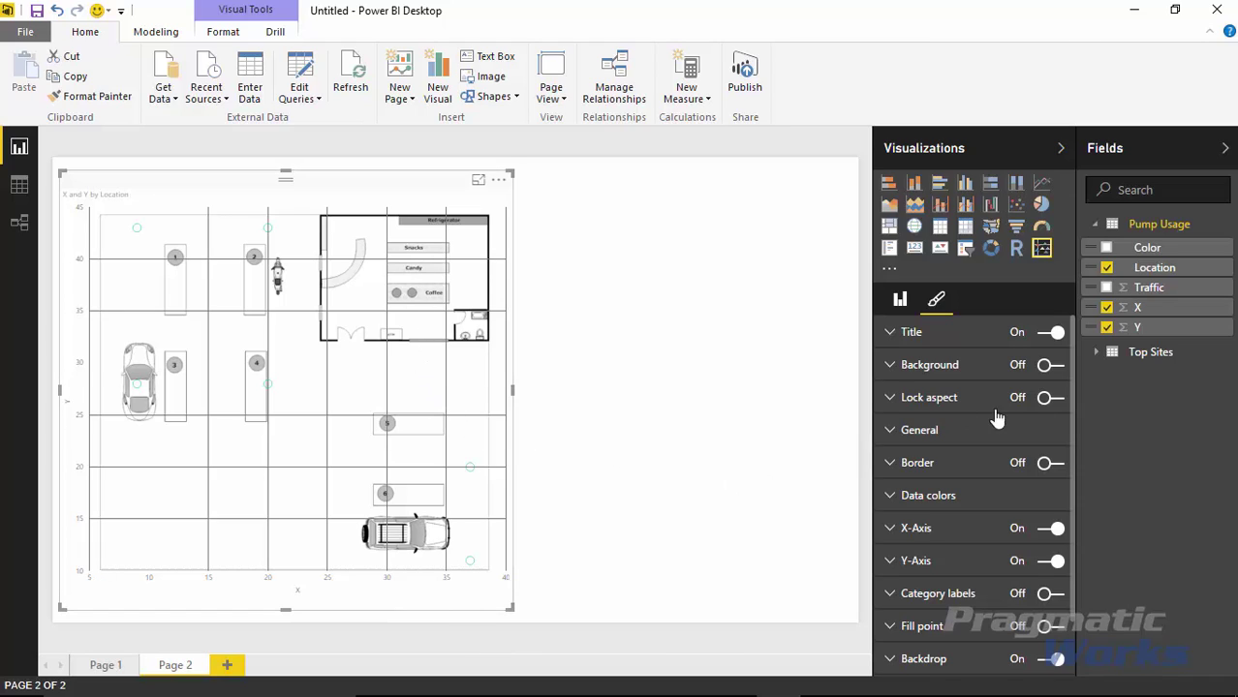
{"action": "left_click", "coordinate": [1047, 397]}
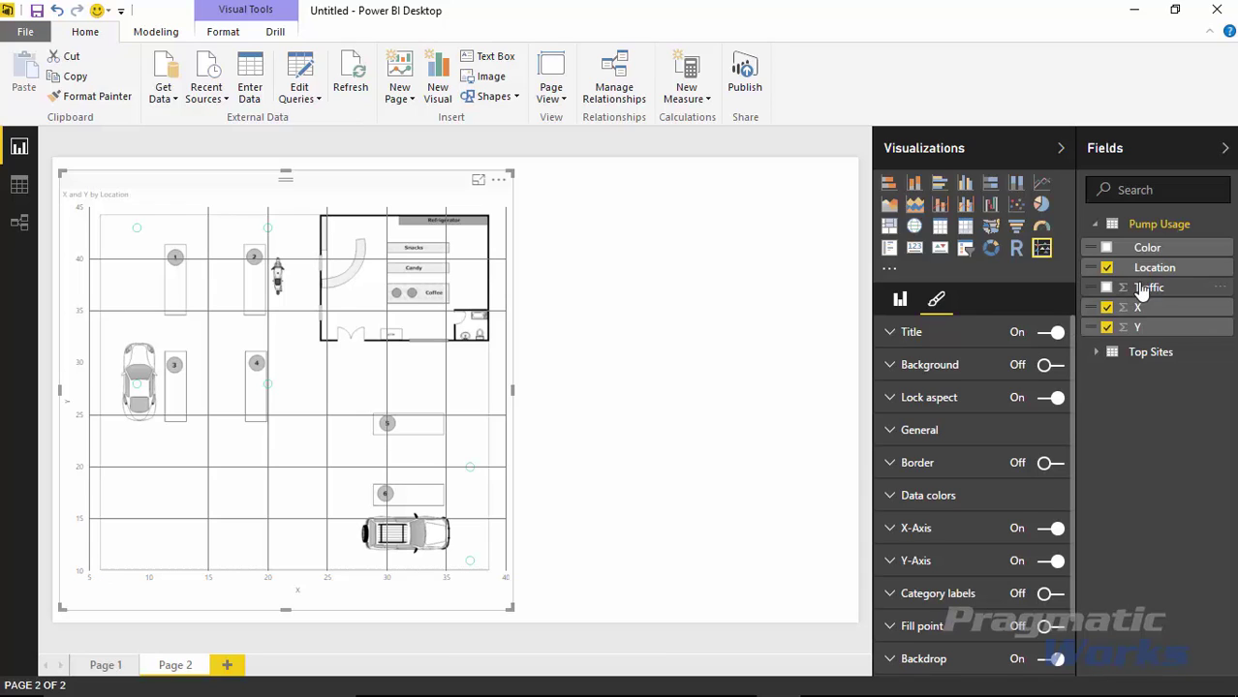
Step: Size the chart's points by Traffic and inspect the tooltips of the gas pump bubbles
{"action": "left_click", "coordinate": [1106, 288]}
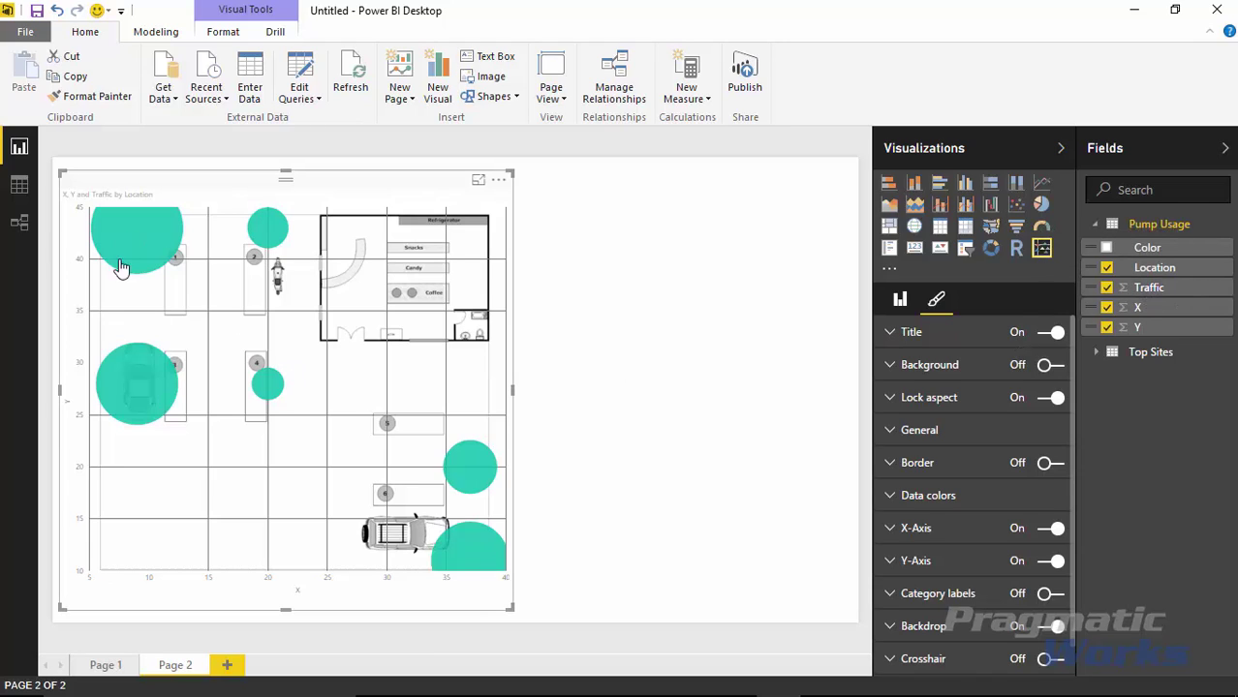
{"action": "mouse_move", "coordinate": [145, 388]}
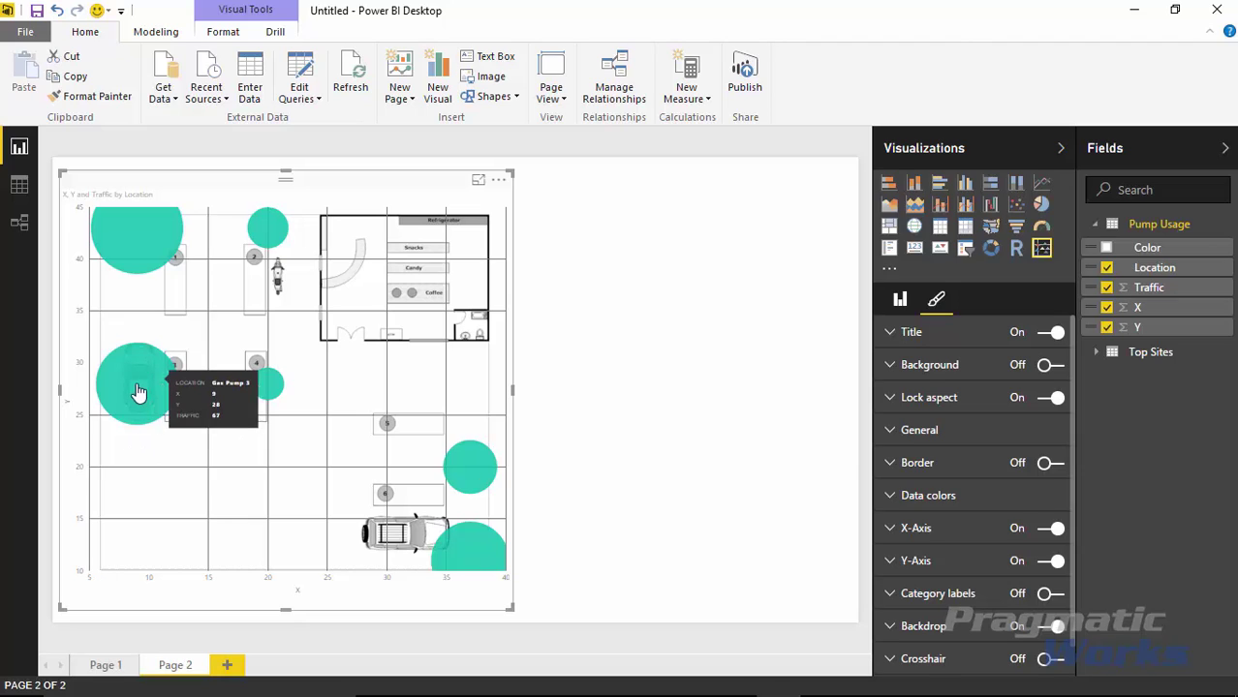
{"action": "mouse_move", "coordinate": [129, 272]}
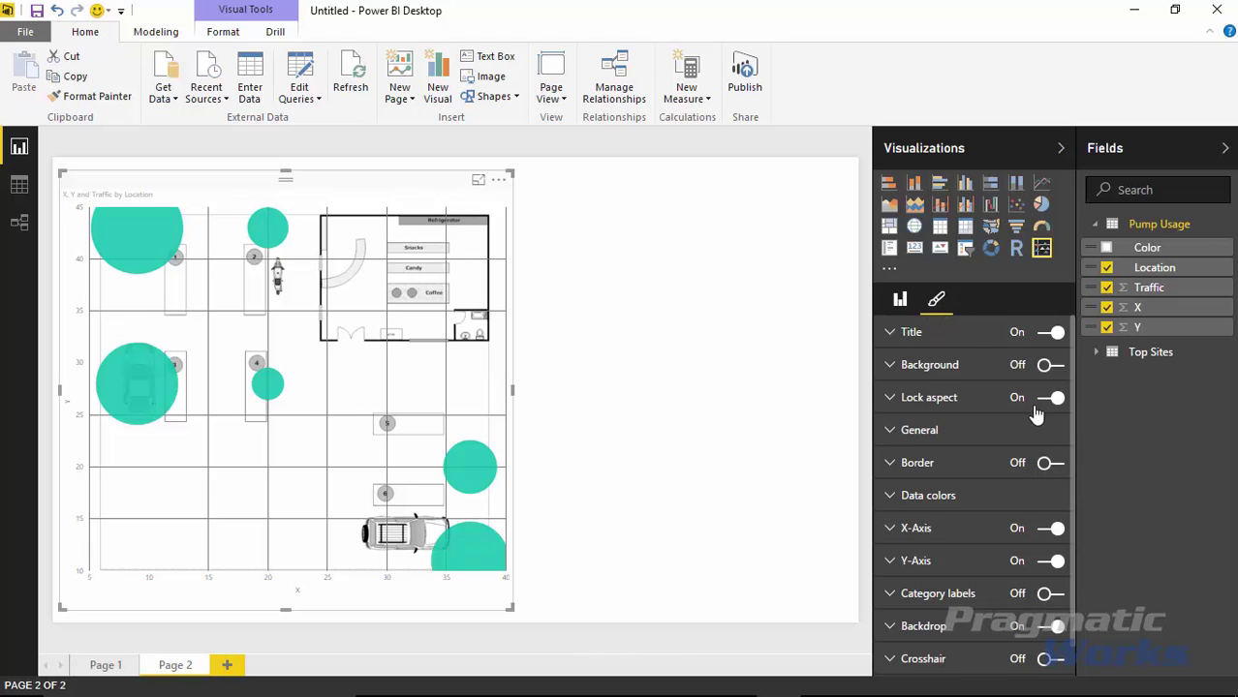
Step: Set the chart's X-Axis range to start at 0 and end at 50
{"action": "scroll", "coordinate": [1070, 420], "scroll_direction": "down", "scroll_amount": 1}
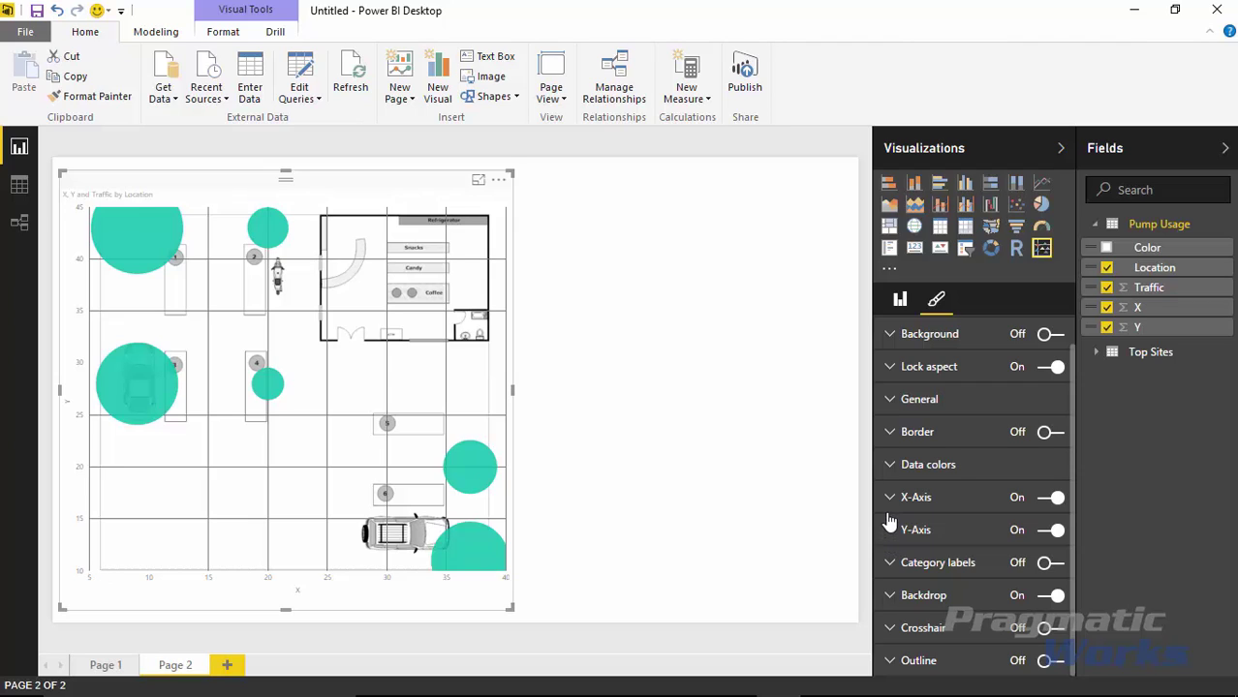
{"action": "left_click", "coordinate": [889, 498]}
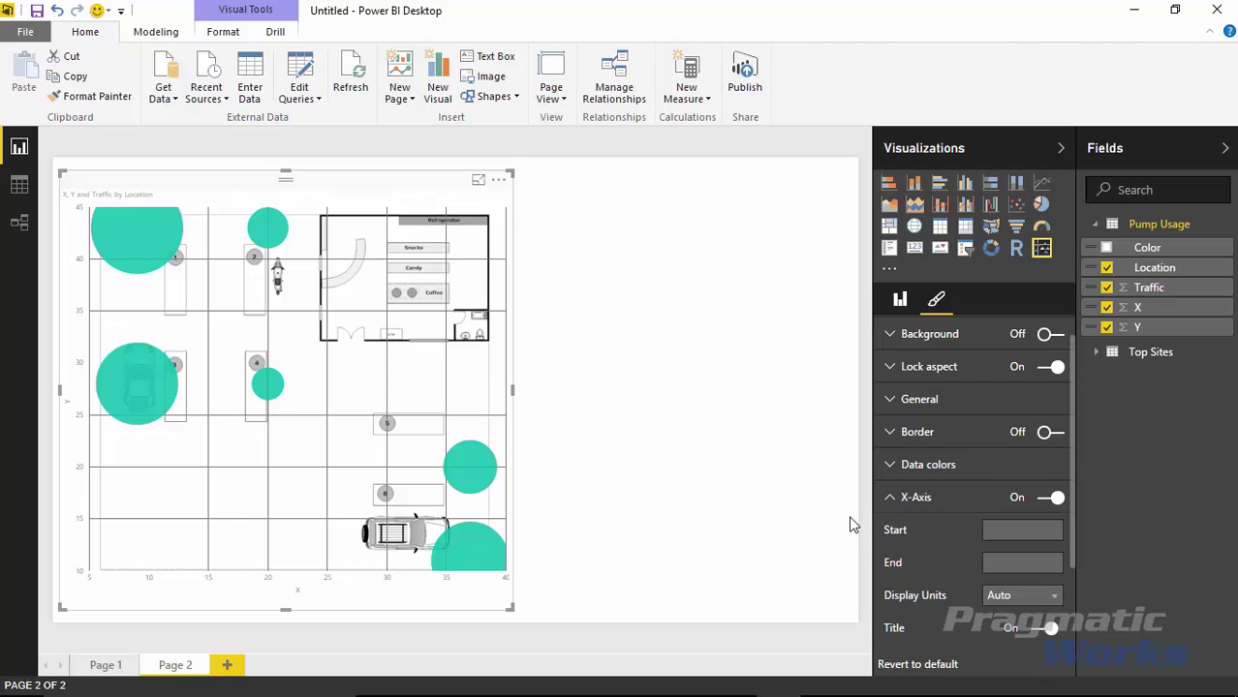
{"action": "left_click", "coordinate": [1003, 530]}
{"action": "type", "text": "0"}
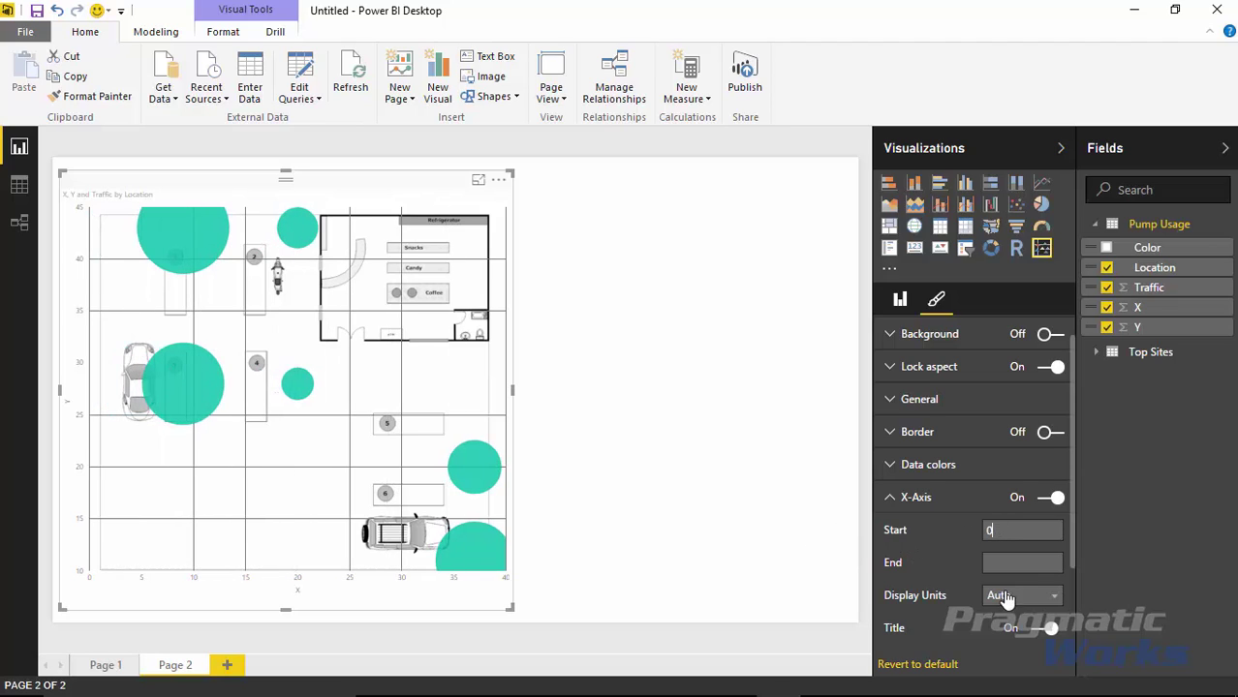
{"action": "left_click", "coordinate": [1001, 561]}
{"action": "type", "text": "50"}
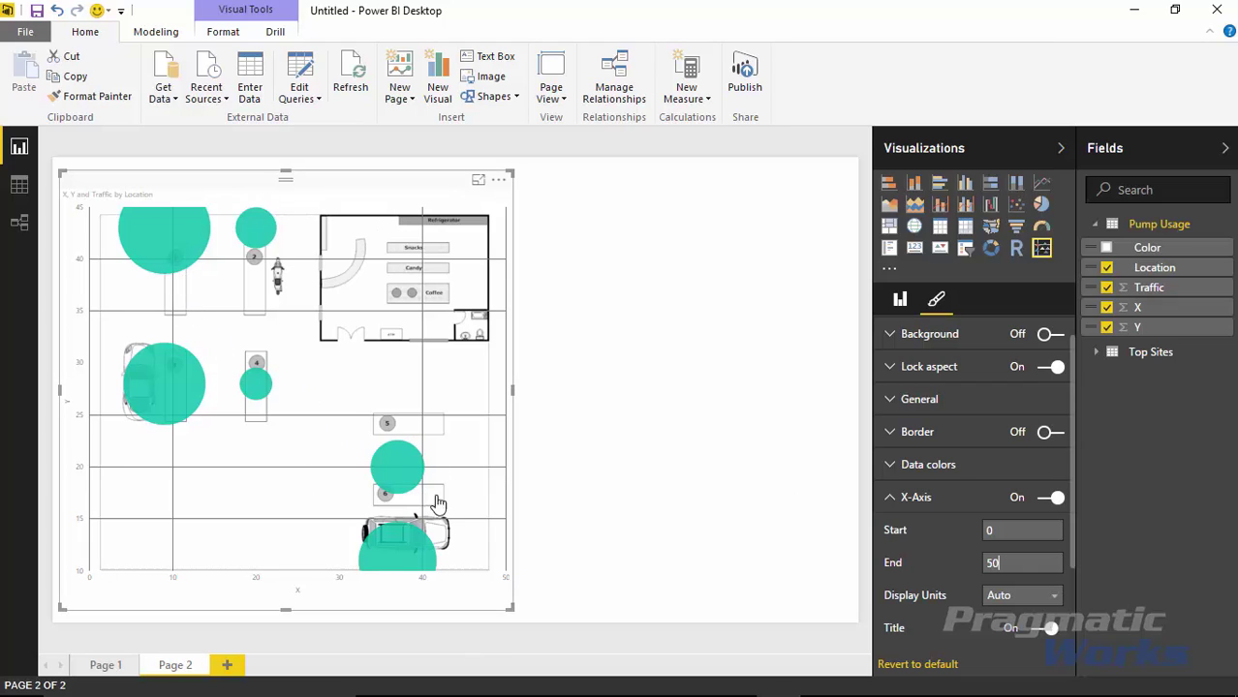
{"action": "left_click", "coordinate": [890, 499]}
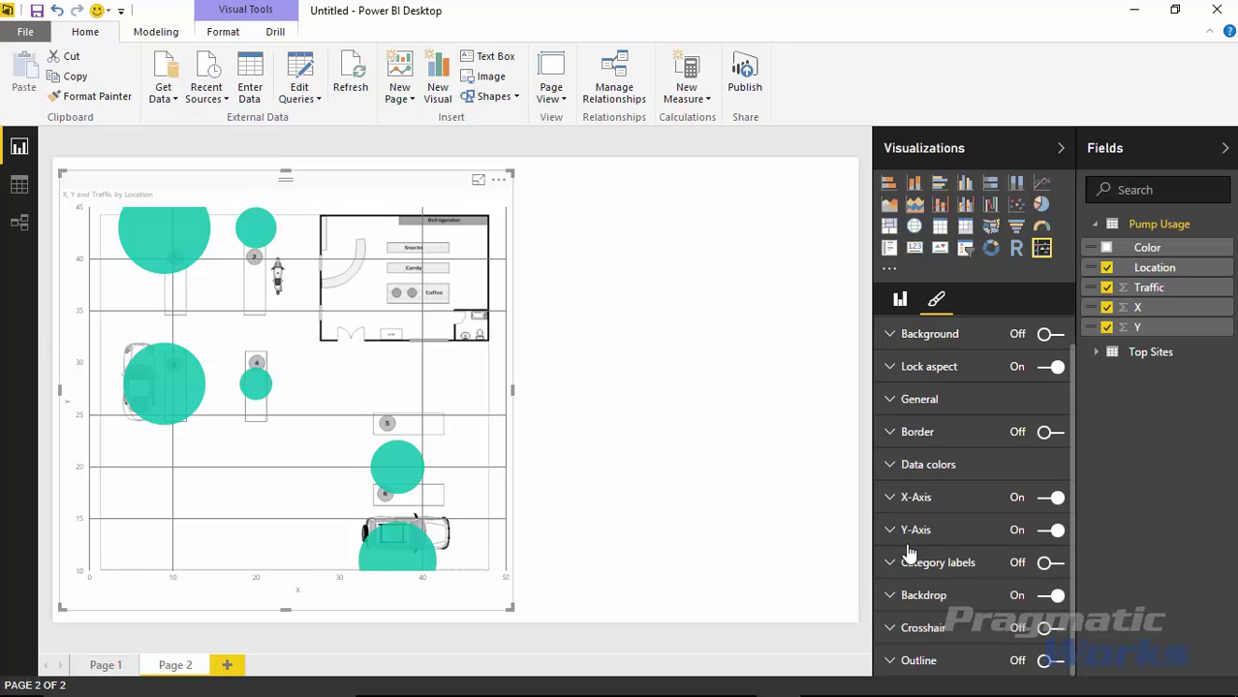
Step: Set the chart's Y-Axis range to start at 0 and end at 50 and check the bubbles against the pumps
{"action": "left_click", "coordinate": [890, 533]}
{"action": "scroll", "coordinate": [950, 596], "scroll_direction": "down", "scroll_amount": 3}
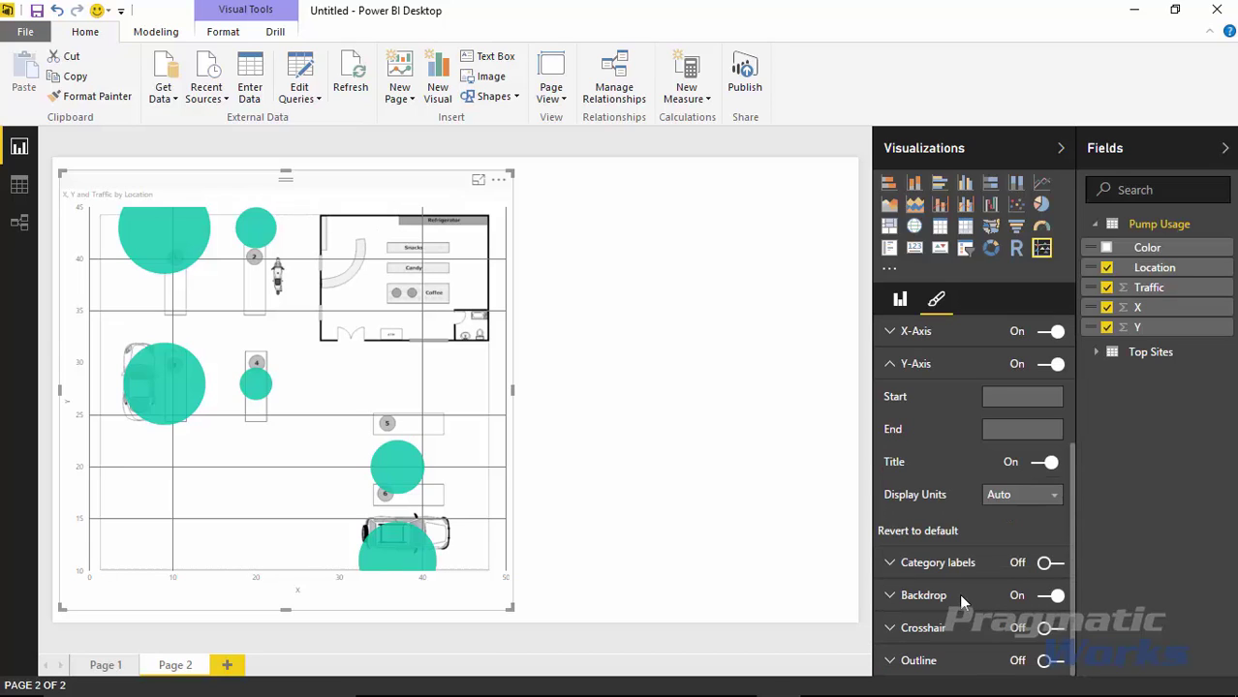
{"action": "left_click", "coordinate": [1007, 403]}
{"action": "type", "text": "0"}
{"action": "left_click", "coordinate": [1013, 430]}
{"action": "type", "text": "50"}
{"action": "key", "text": "Return"}
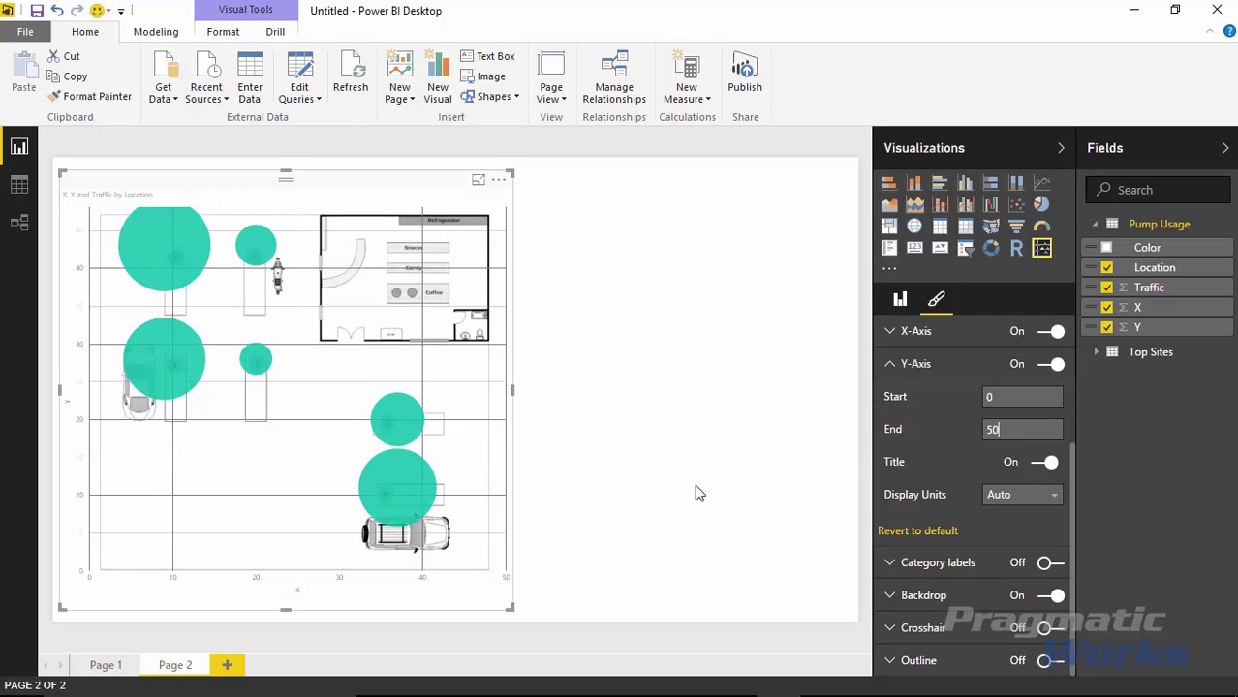
{"action": "left_click", "coordinate": [693, 494]}
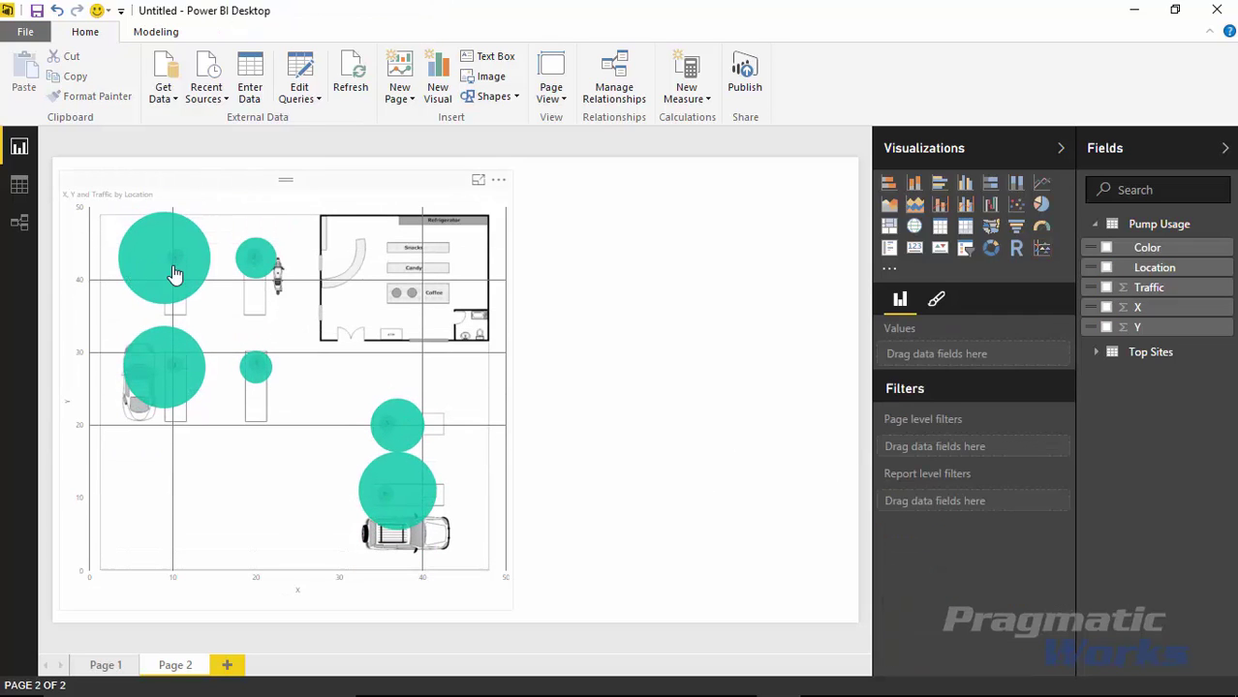
{"action": "mouse_move", "coordinate": [405, 509]}
Step: Turn on Category labels for the gas station chart
{"action": "left_click", "coordinate": [937, 302]}
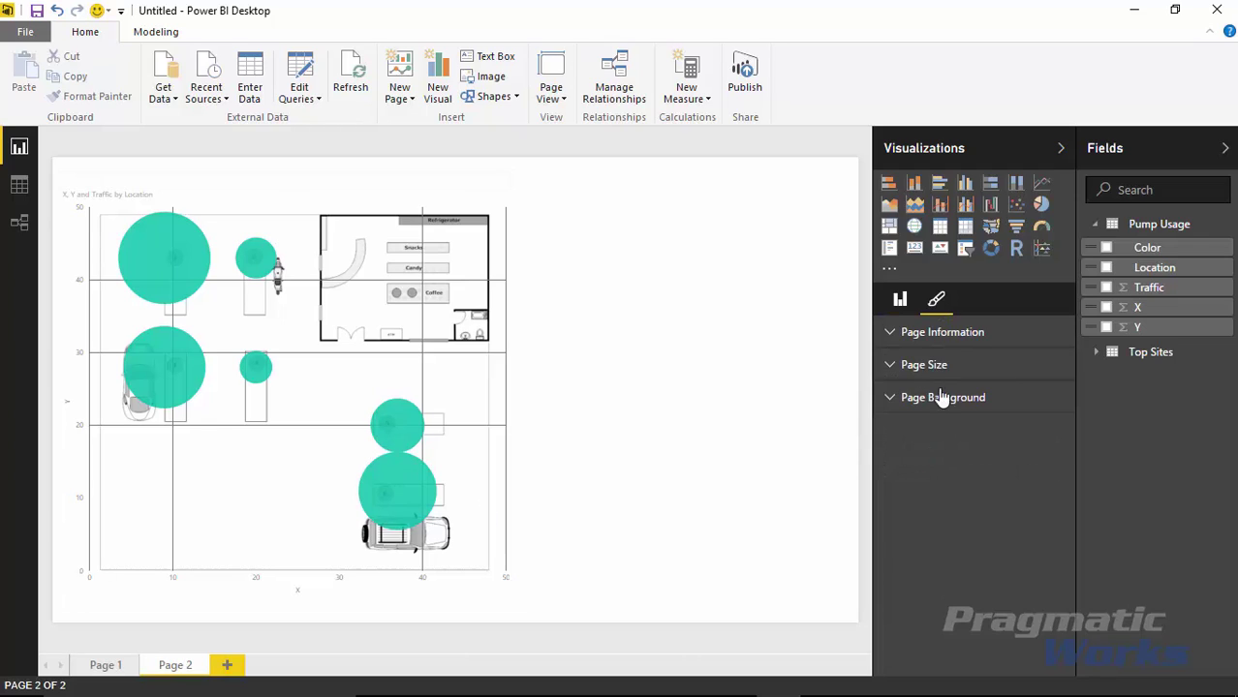
{"action": "left_click", "coordinate": [496, 426]}
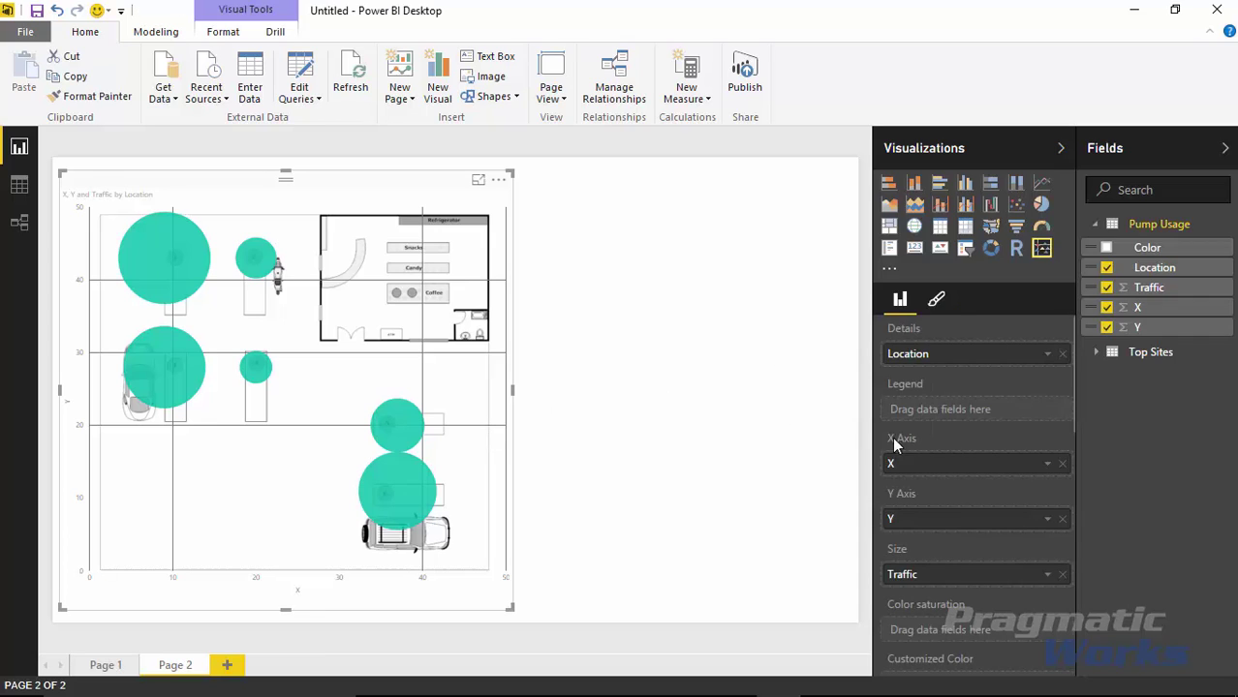
{"action": "left_click", "coordinate": [945, 305]}
{"action": "scroll", "coordinate": [1011, 514], "scroll_direction": "down", "scroll_amount": 1}
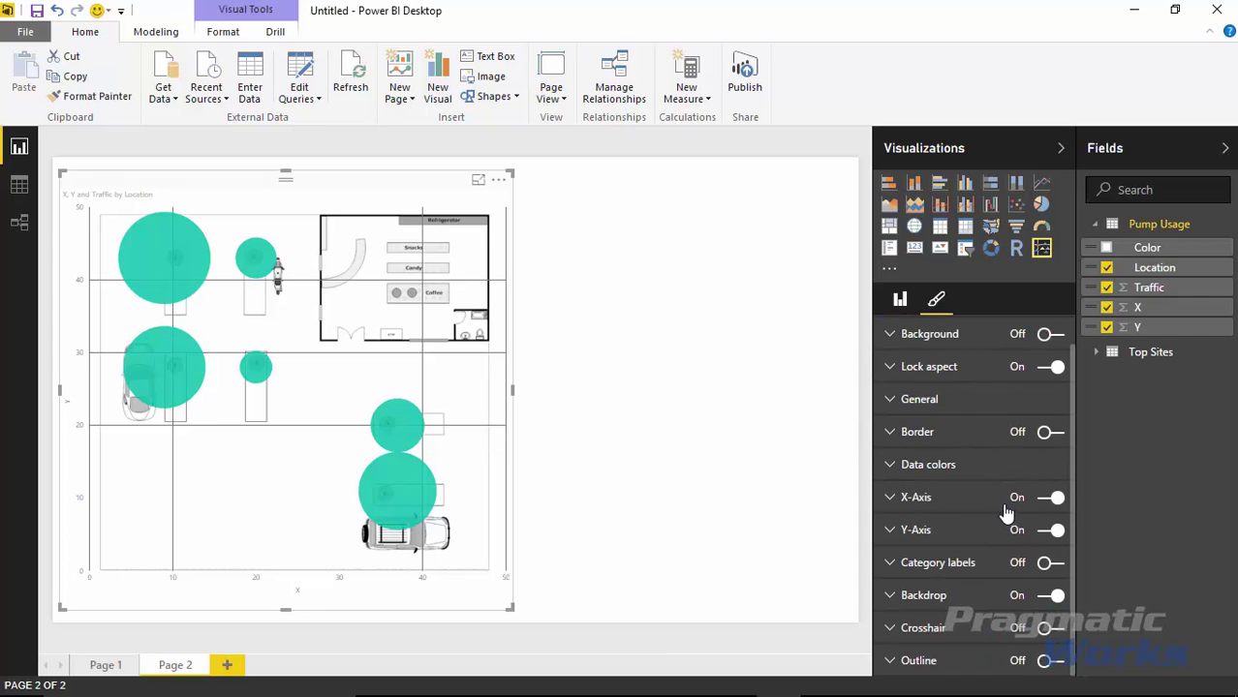
{"action": "left_click", "coordinate": [1047, 564]}
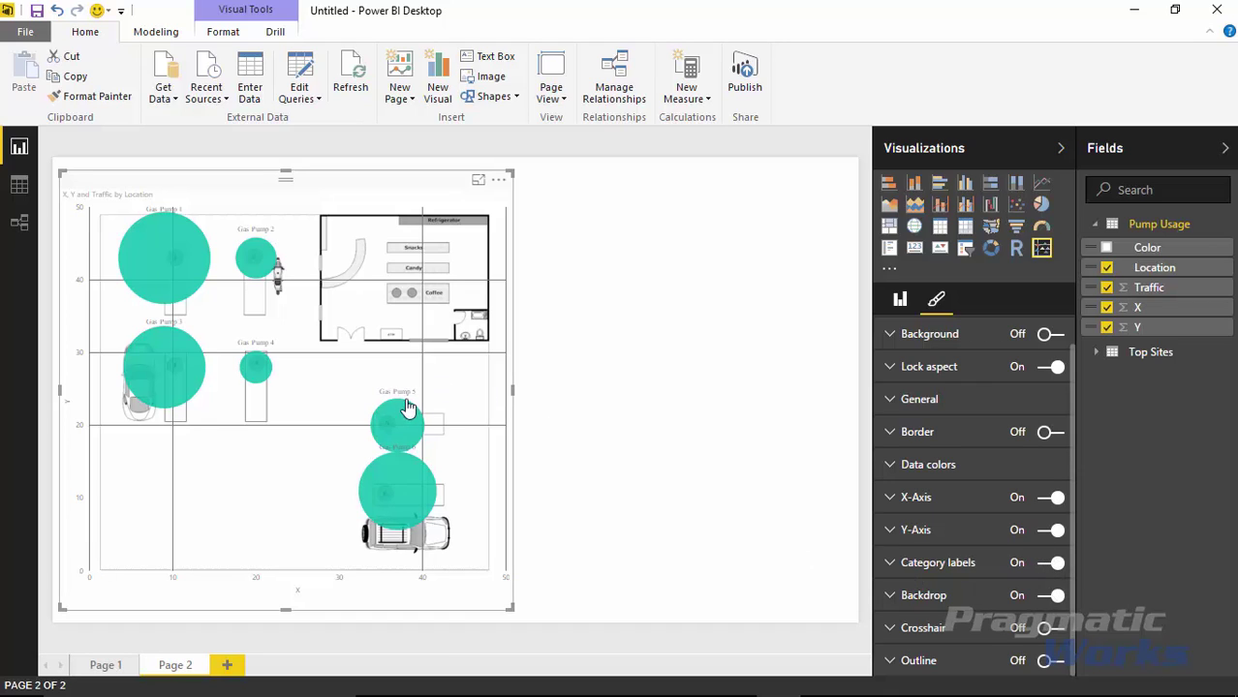
Step: Set the category labels' text size to 16 pt and their color to black
{"action": "left_click", "coordinate": [900, 570]}
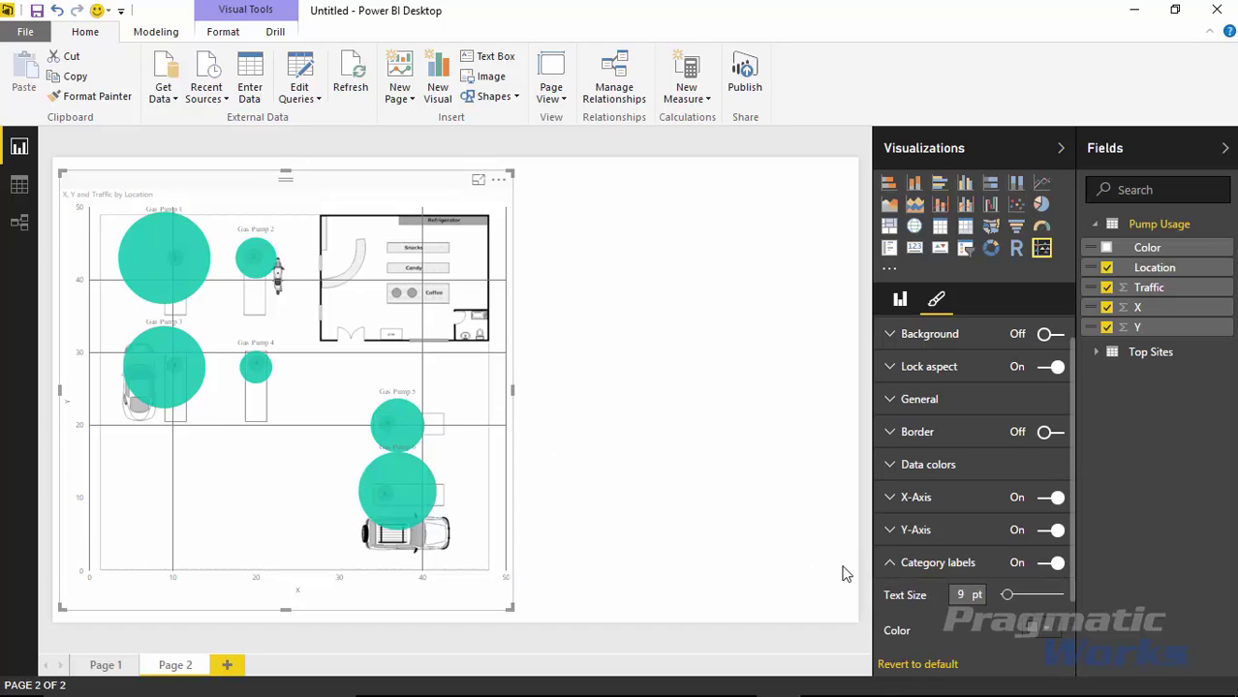
{"action": "left_click_drag", "start_coordinate": [1011, 602], "coordinate": [1019, 600]}
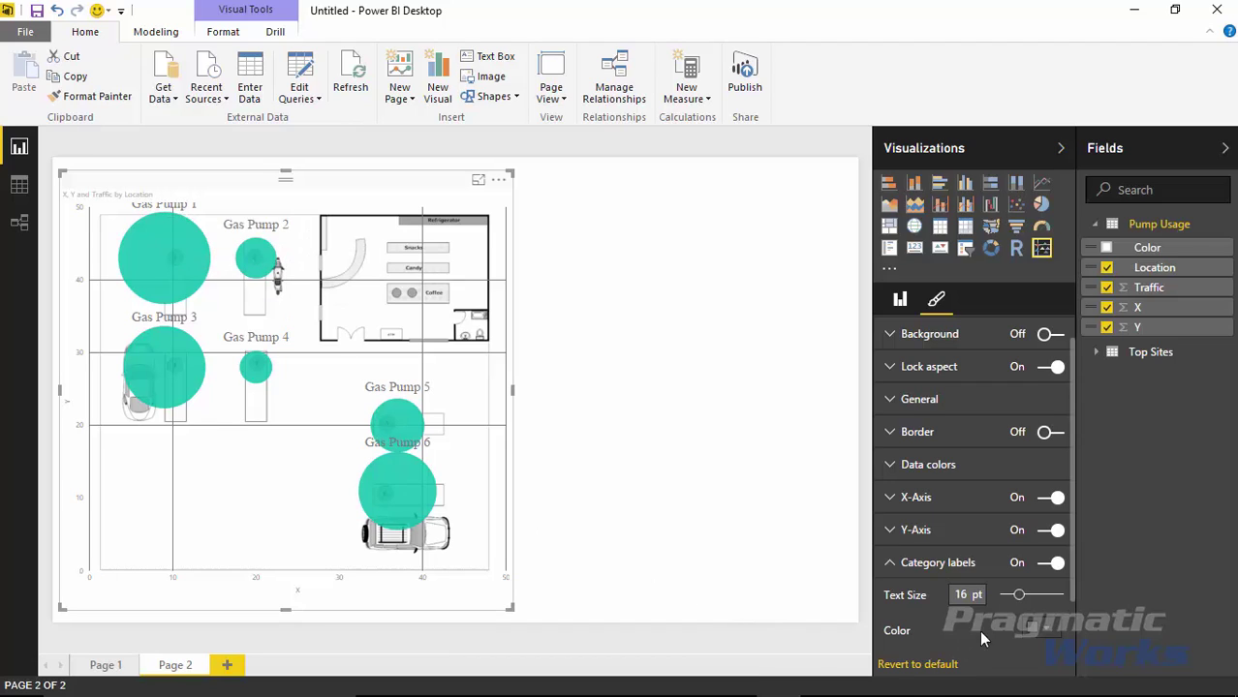
{"action": "left_click", "coordinate": [1046, 631]}
{"action": "left_click", "coordinate": [932, 449]}
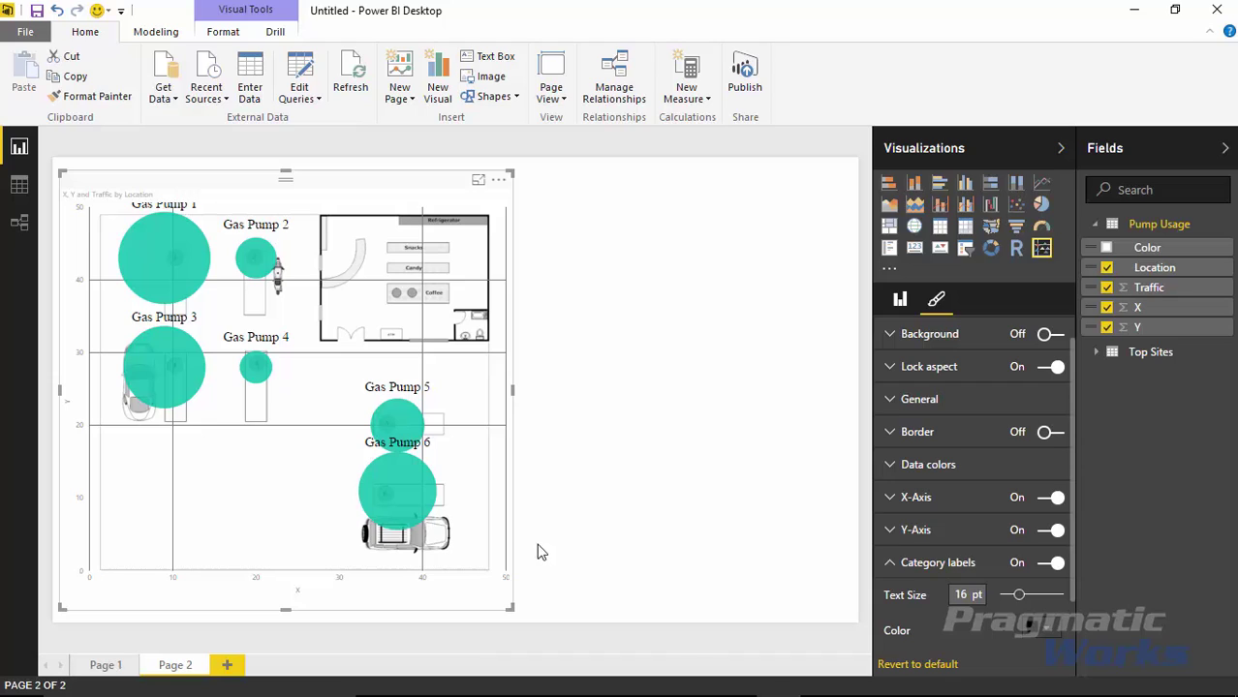
{"action": "left_click", "coordinate": [621, 524]}
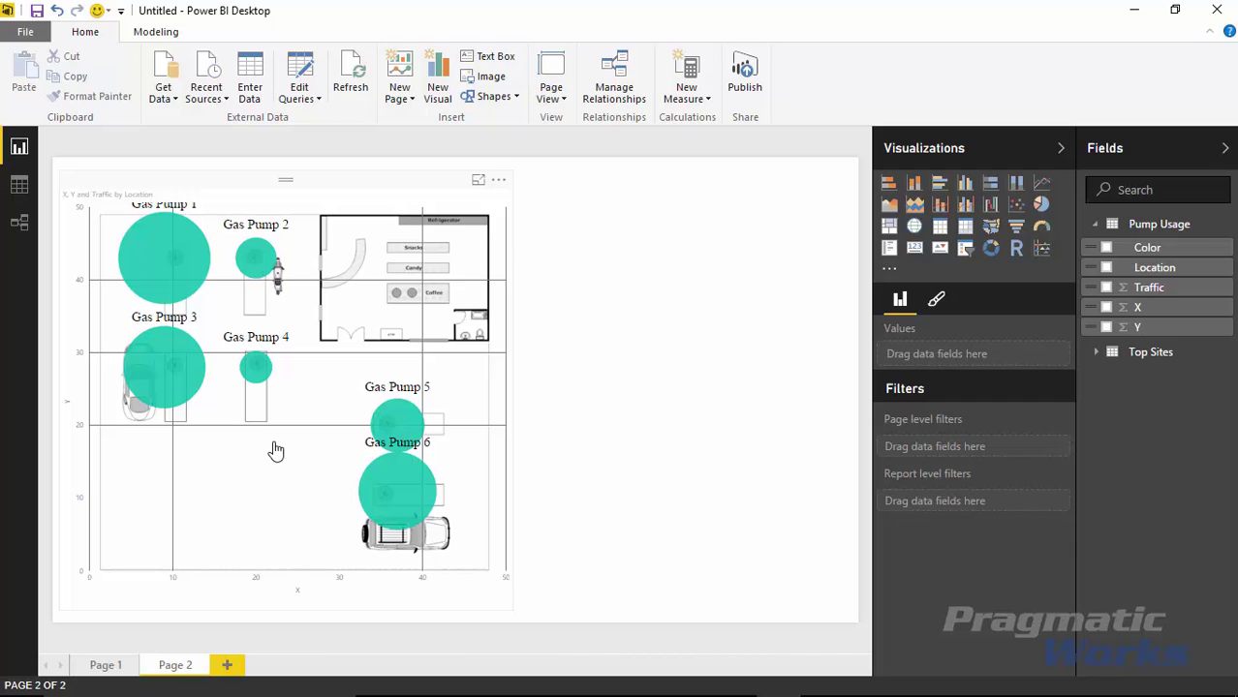
Step: Examine the coordinates, traffic and color values in the Pump Usage data table, then return to the report
{"action": "mouse_move", "coordinate": [386, 434]}
{"action": "left_click", "coordinate": [20, 187]}
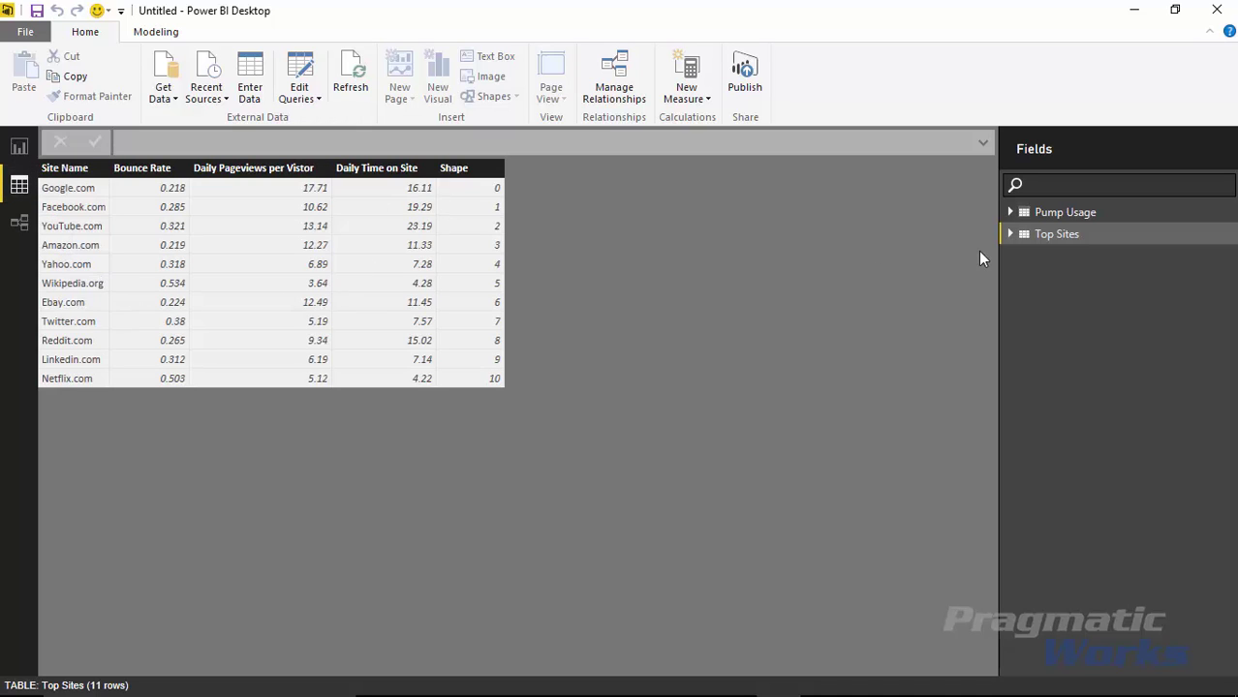
{"action": "left_click", "coordinate": [1048, 213]}
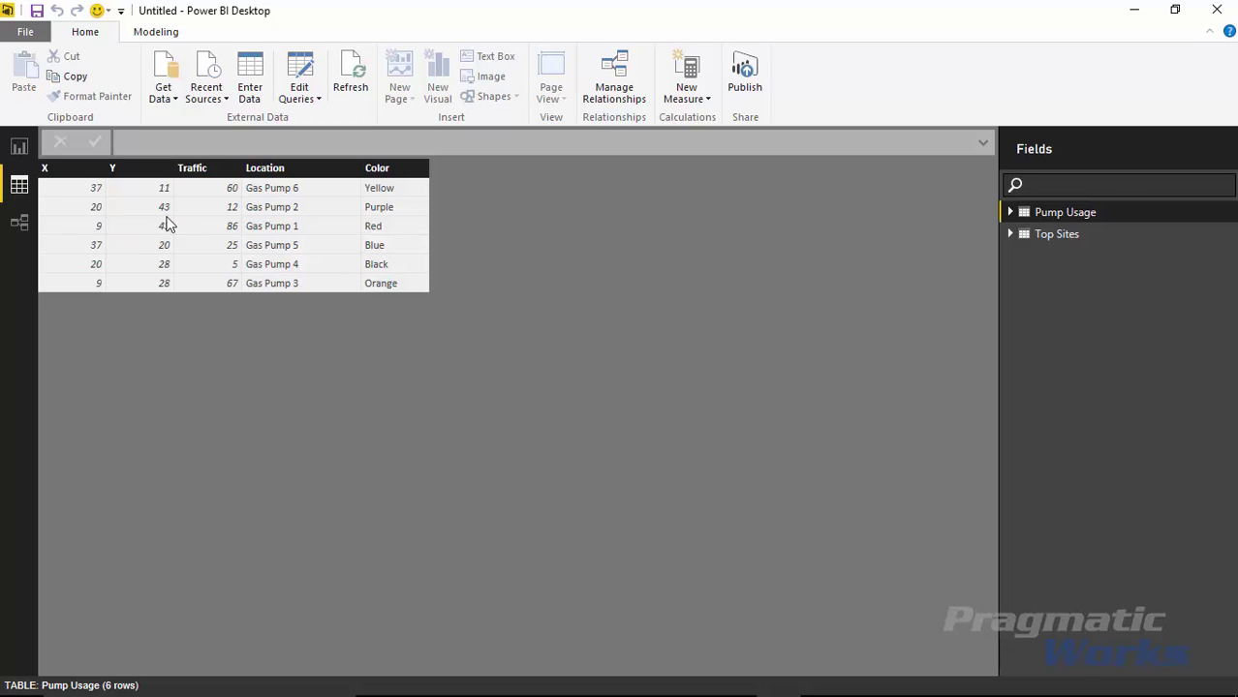
{"action": "left_click", "coordinate": [22, 151]}
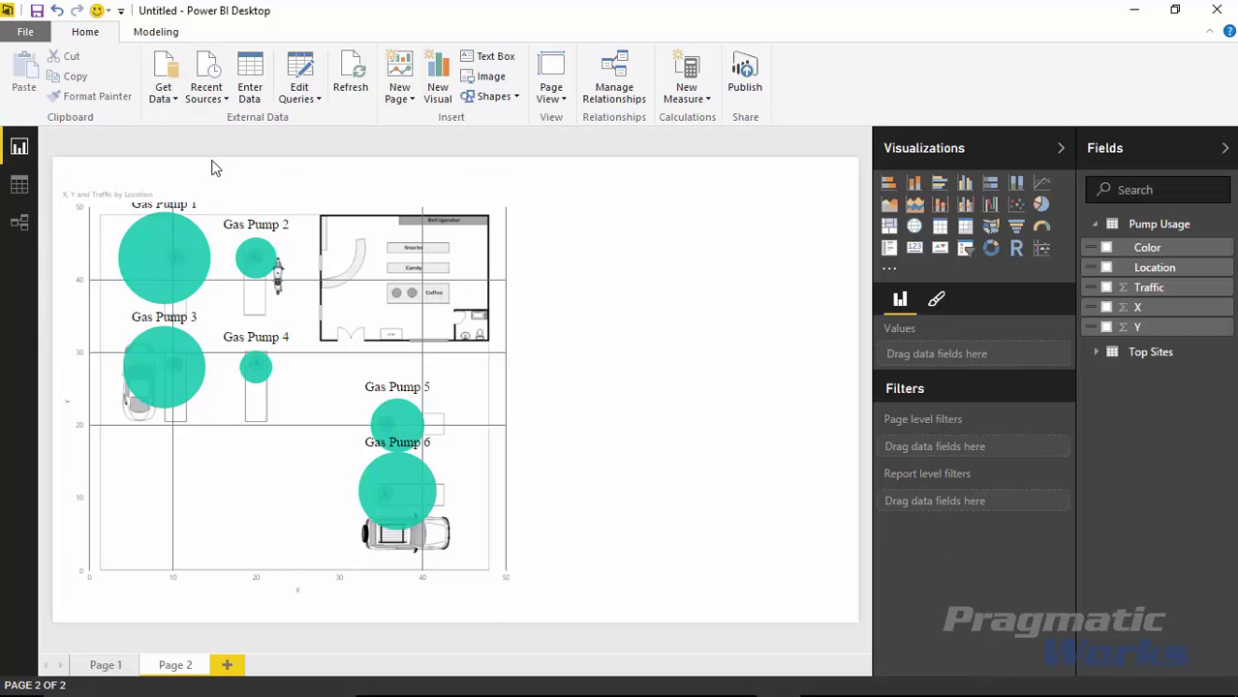
Step: Create the measure Color Measure = FIRSTNONBLANK('Pump Usage'[Color], 'Pump Usage'[Color]) in the Pump Usage table
{"action": "left_click", "coordinate": [162, 35]}
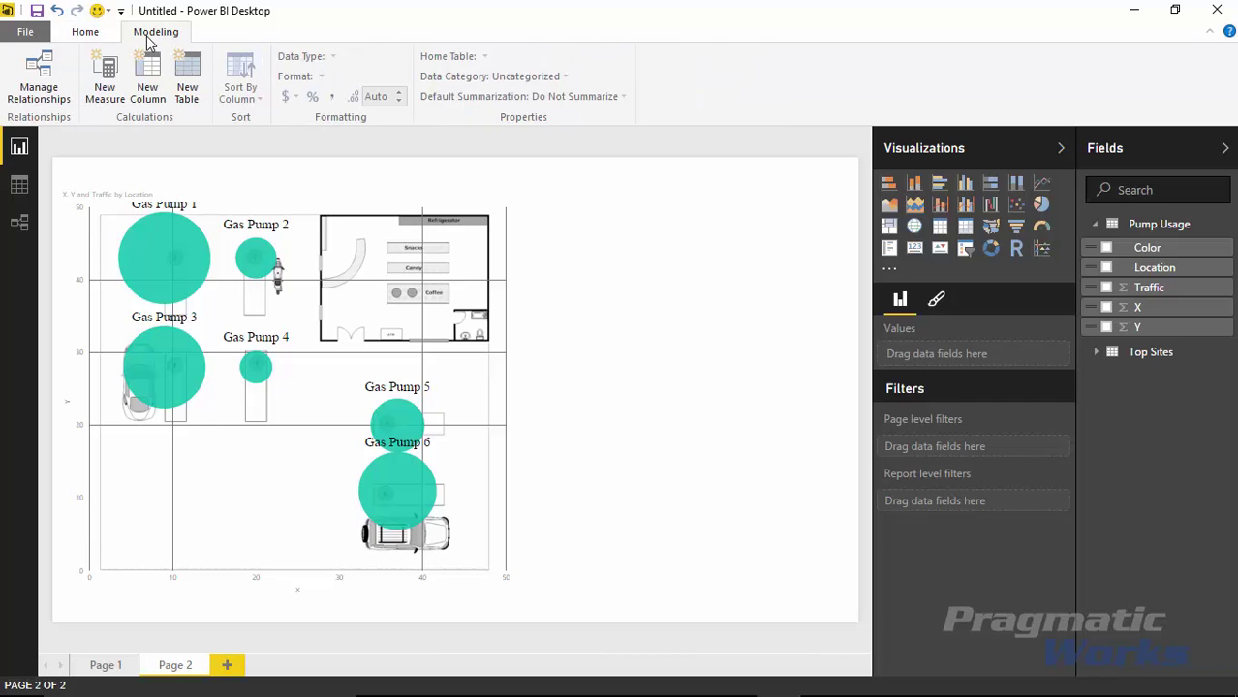
{"action": "left_click", "coordinate": [106, 92]}
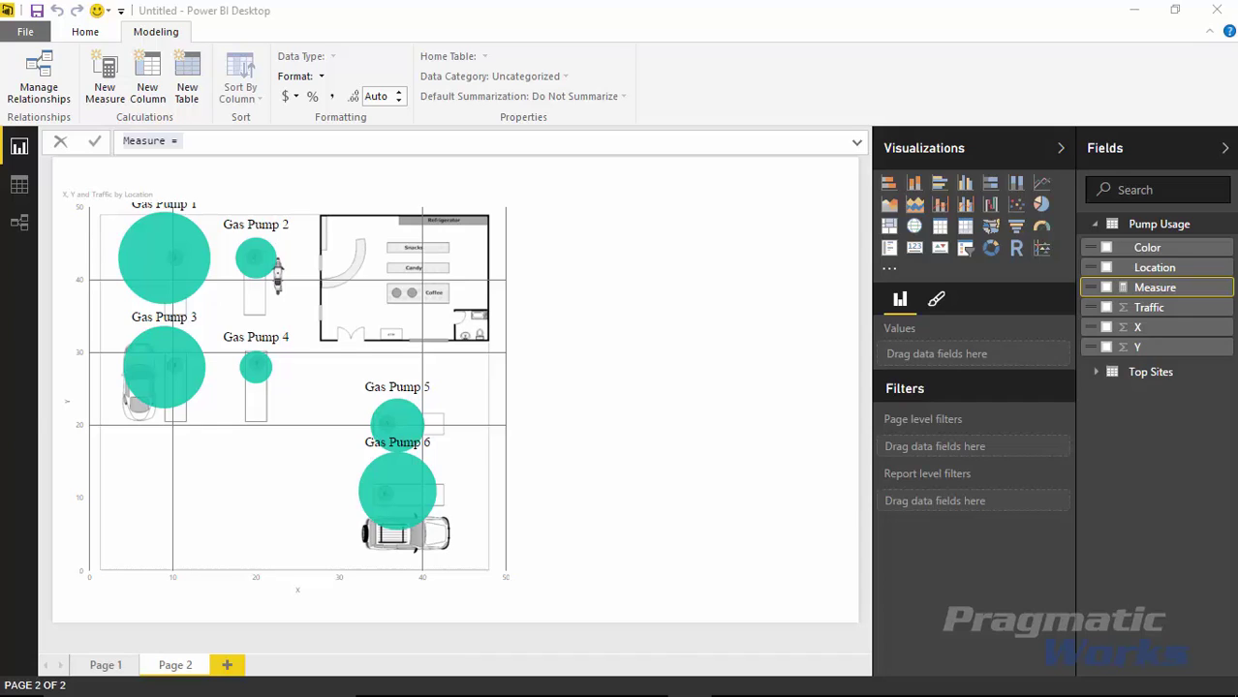
{"action": "left_click_drag", "start_coordinate": [219, 140], "coordinate": [103, 142]}
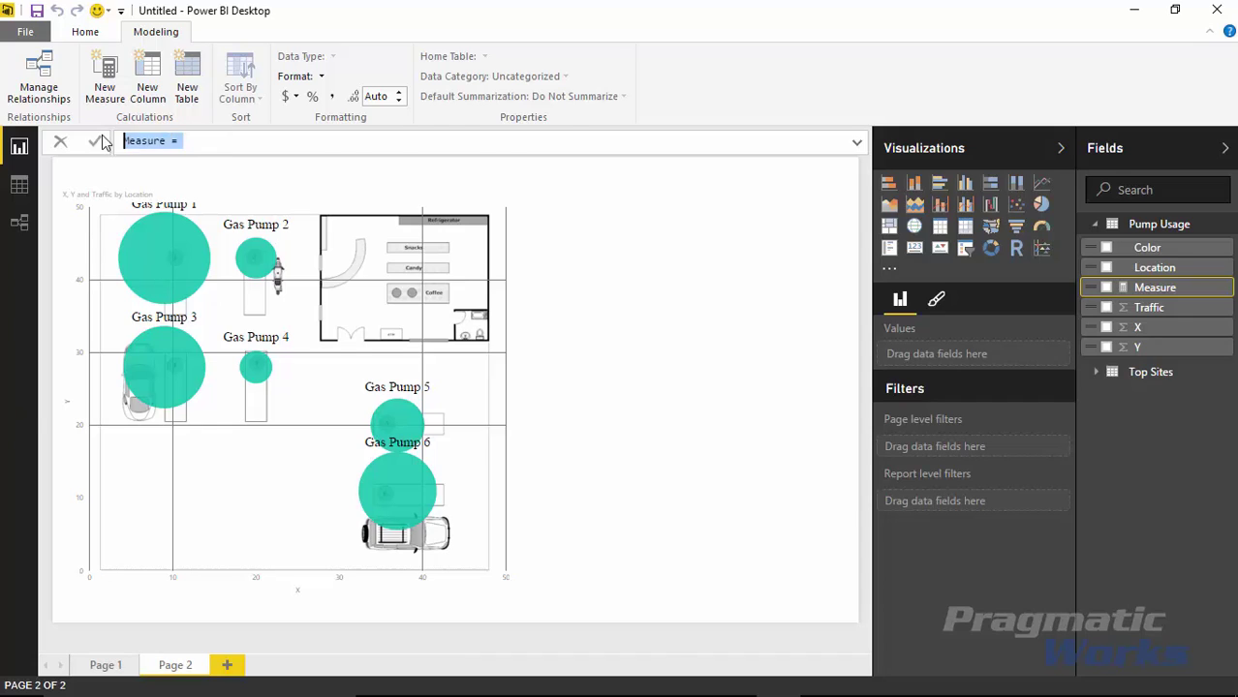
{"action": "type", "text": "Color Measure = FIRSTNONBLANK('Pump Usage'[Color], 'Pump Usage'[Color])"}
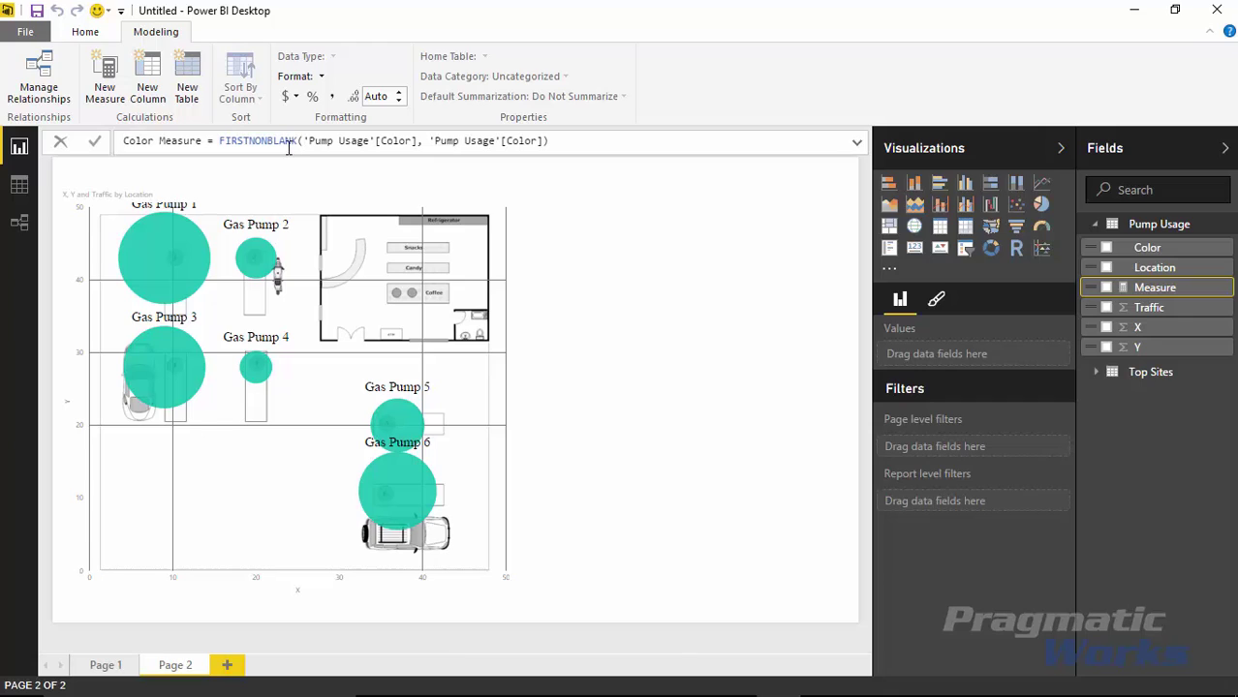
{"action": "left_click", "coordinate": [477, 182]}
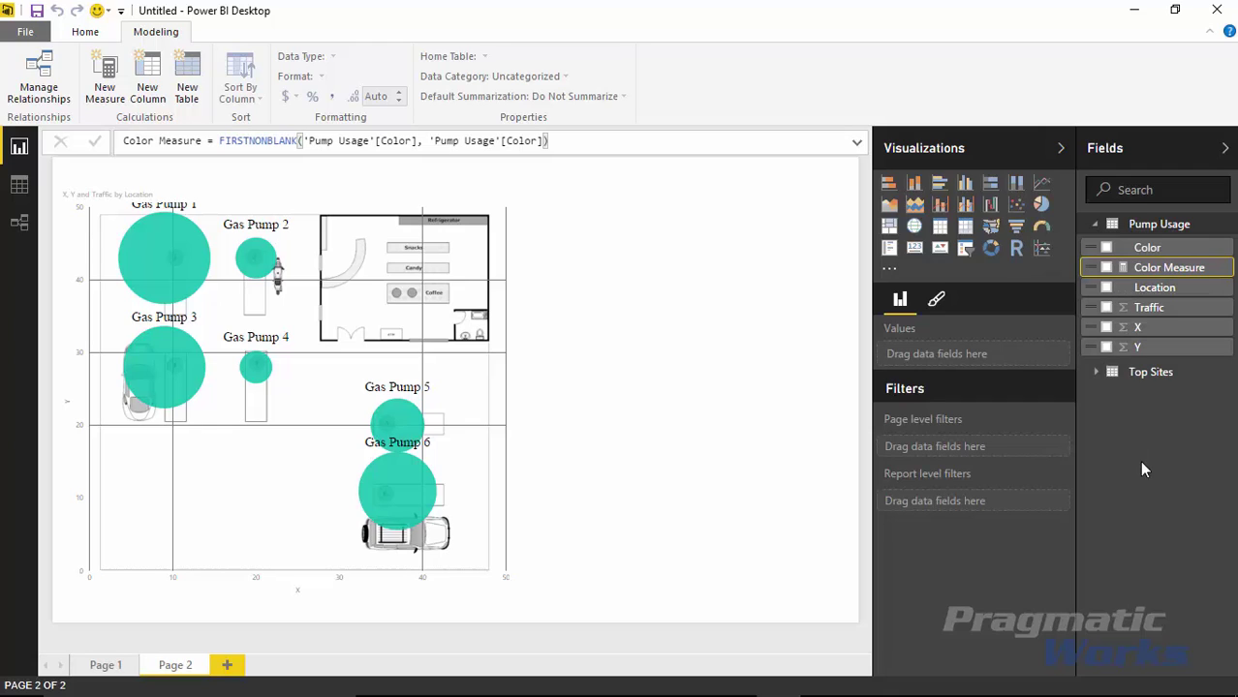
Step: Assign Color Measure as the Customized Color of the gas station scatter chart
{"action": "left_click", "coordinate": [498, 335]}
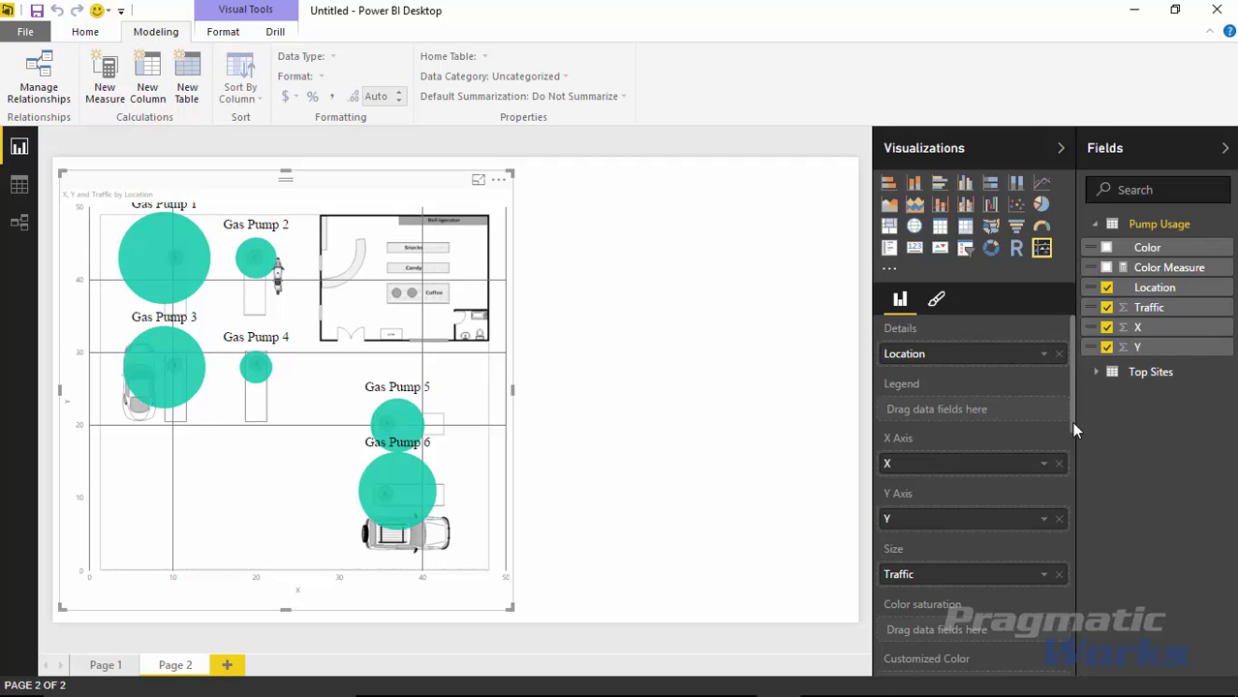
{"action": "left_click_drag", "start_coordinate": [1073, 422], "coordinate": [972, 492]}
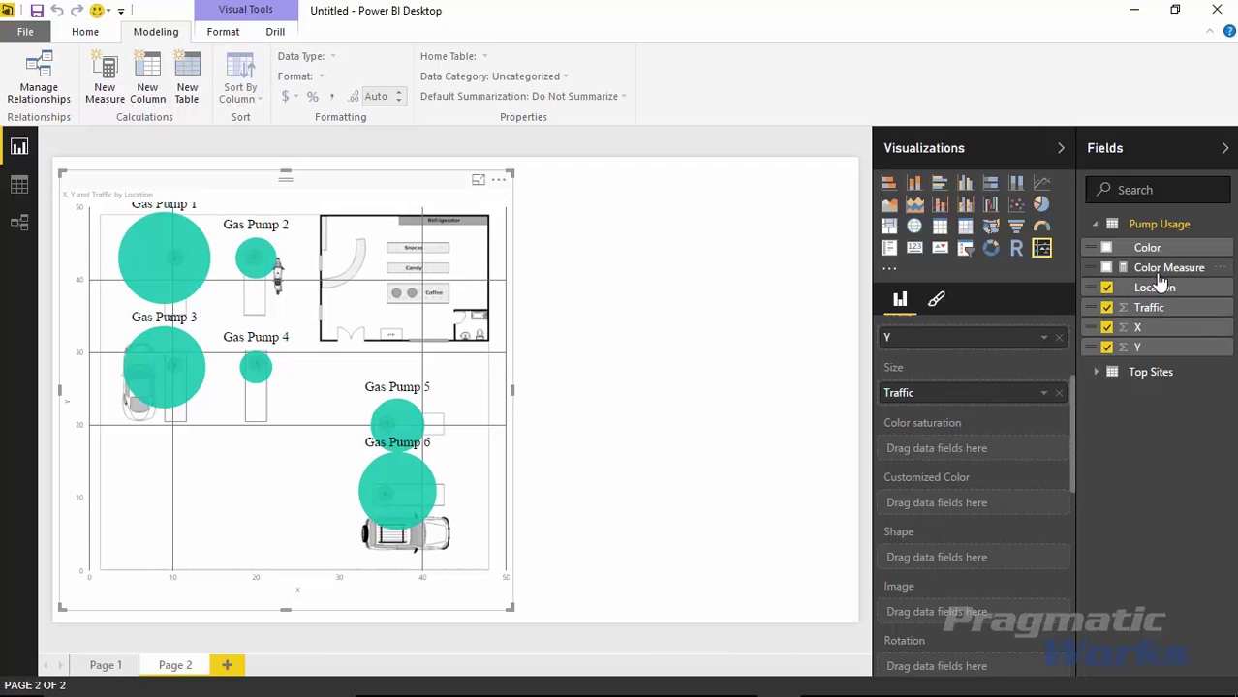
{"action": "left_click_drag", "start_coordinate": [1161, 270], "coordinate": [1005, 504]}
Step: Enlarge the gas station chart in focus mode and compare its pump bubbles with the Pump Usage data table, returning to the chart
{"action": "mouse_move", "coordinate": [215, 262]}
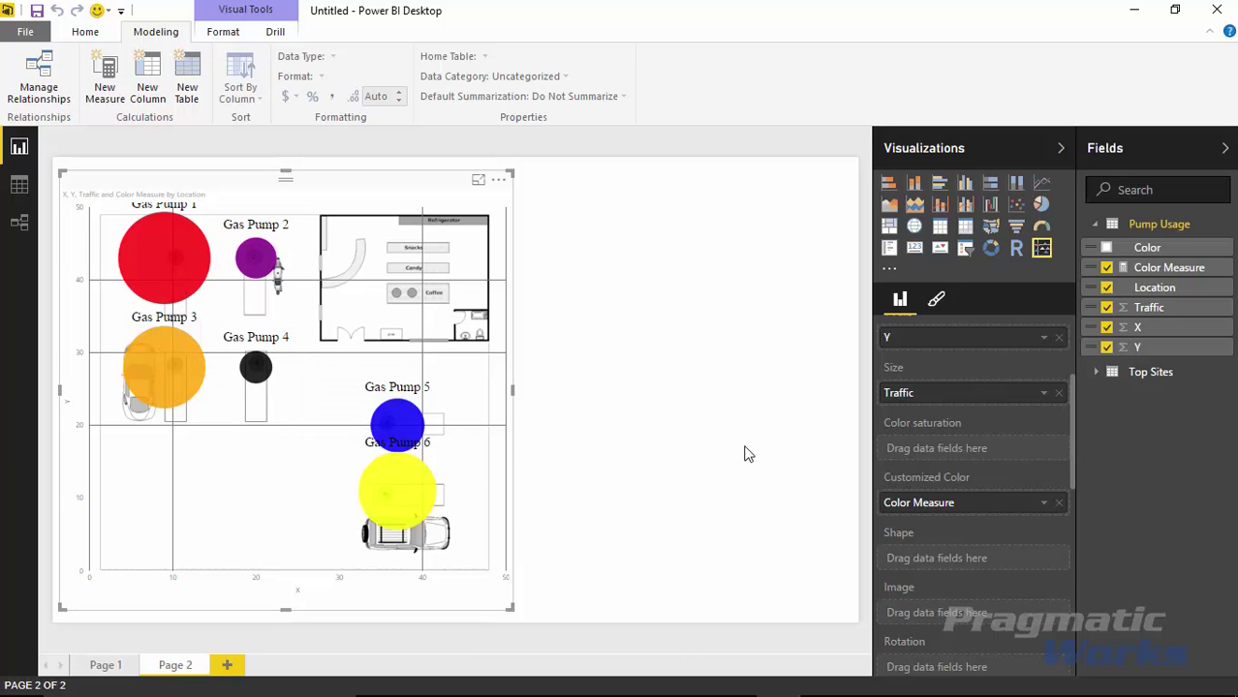
{"action": "left_click", "coordinate": [477, 184]}
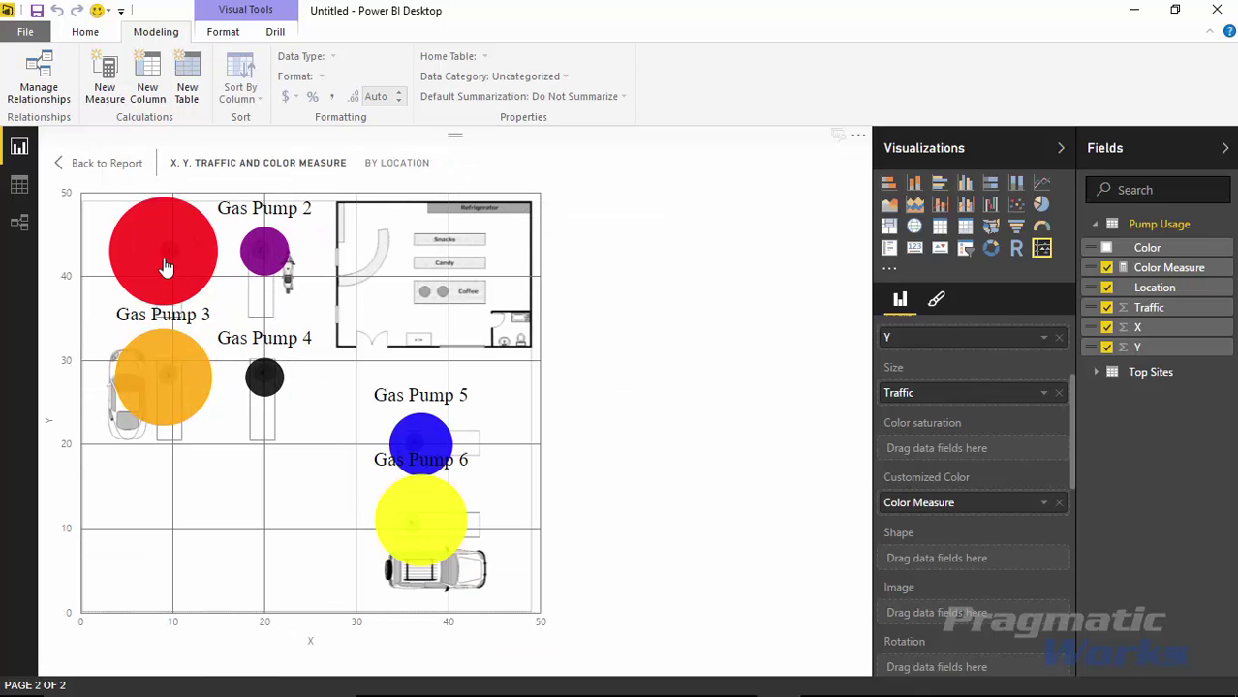
{"action": "mouse_move", "coordinate": [160, 250]}
{"action": "mouse_move", "coordinate": [265, 275]}
{"action": "mouse_move", "coordinate": [283, 371]}
{"action": "mouse_move", "coordinate": [191, 292]}
{"action": "left_click", "coordinate": [20, 184]}
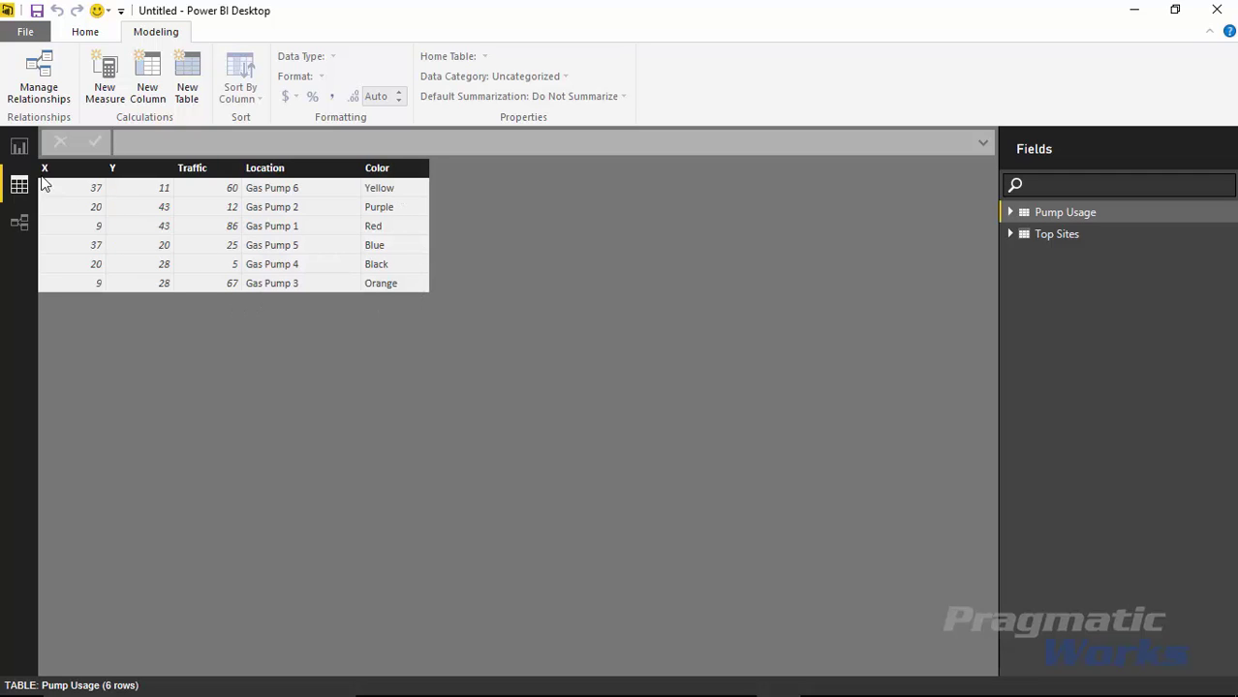
{"action": "left_click", "coordinate": [26, 151]}
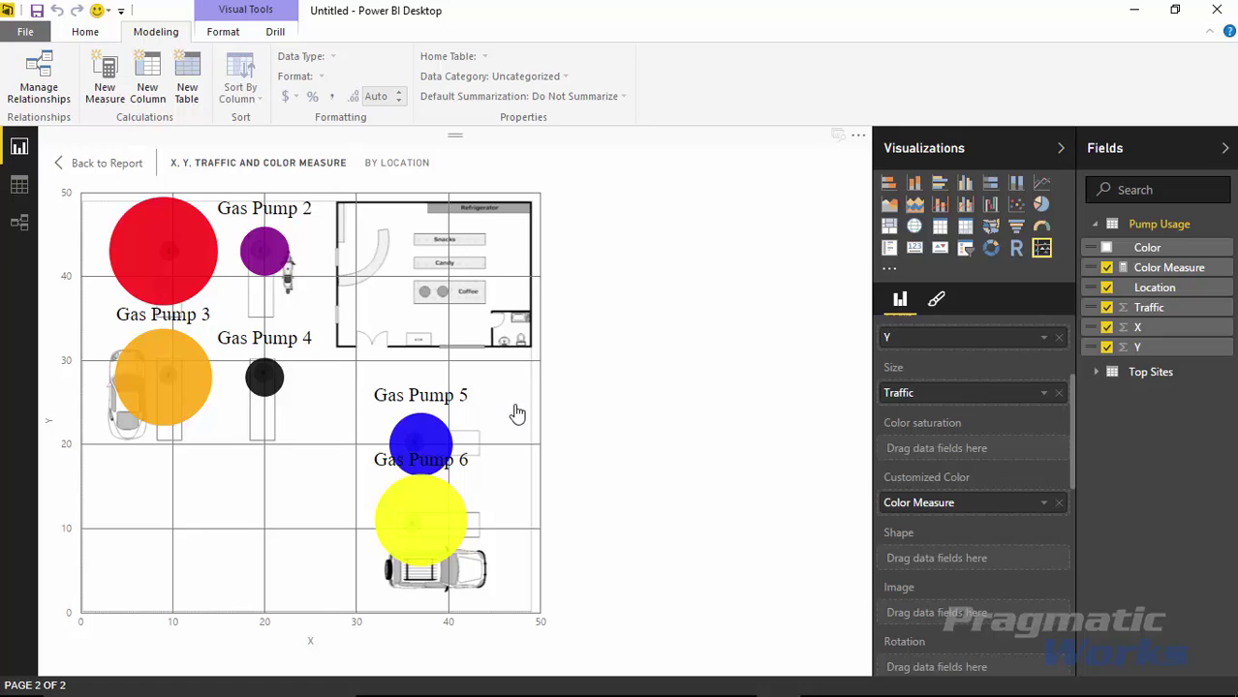
Step: Turn on Crosshair in the gas station chart's formatting options and expand its settings
{"action": "left_click", "coordinate": [937, 304]}
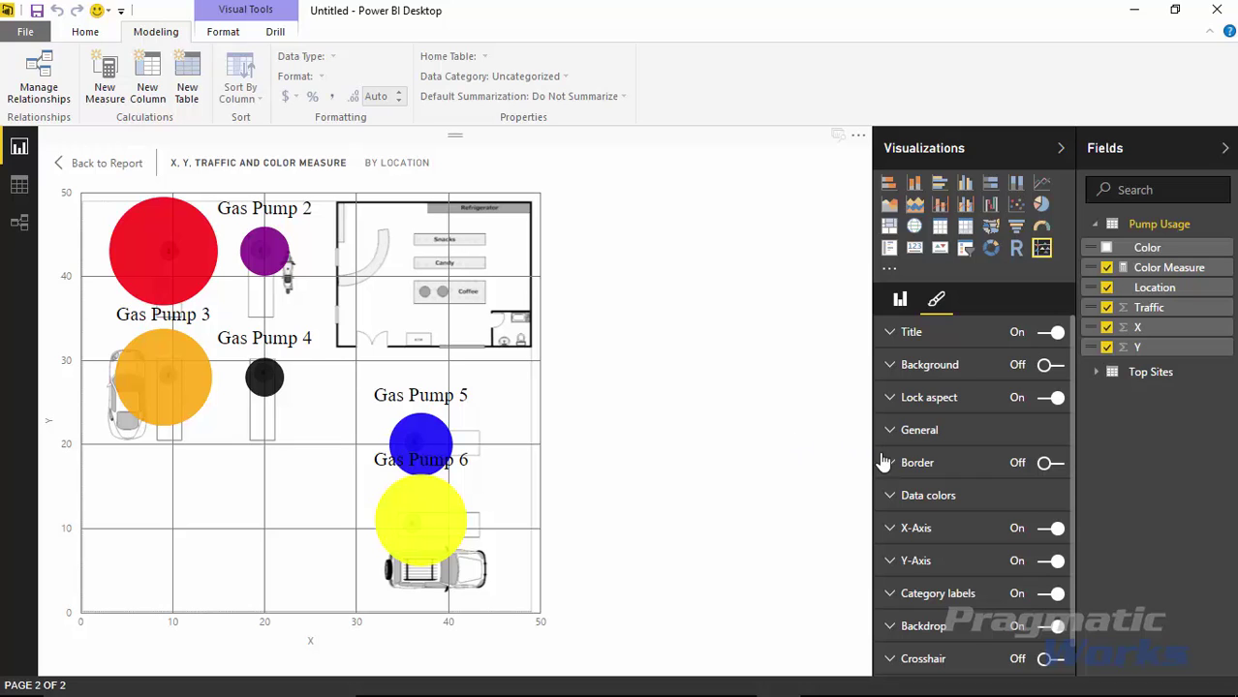
{"action": "scroll", "coordinate": [978, 538], "scroll_direction": "down", "scroll_amount": 1}
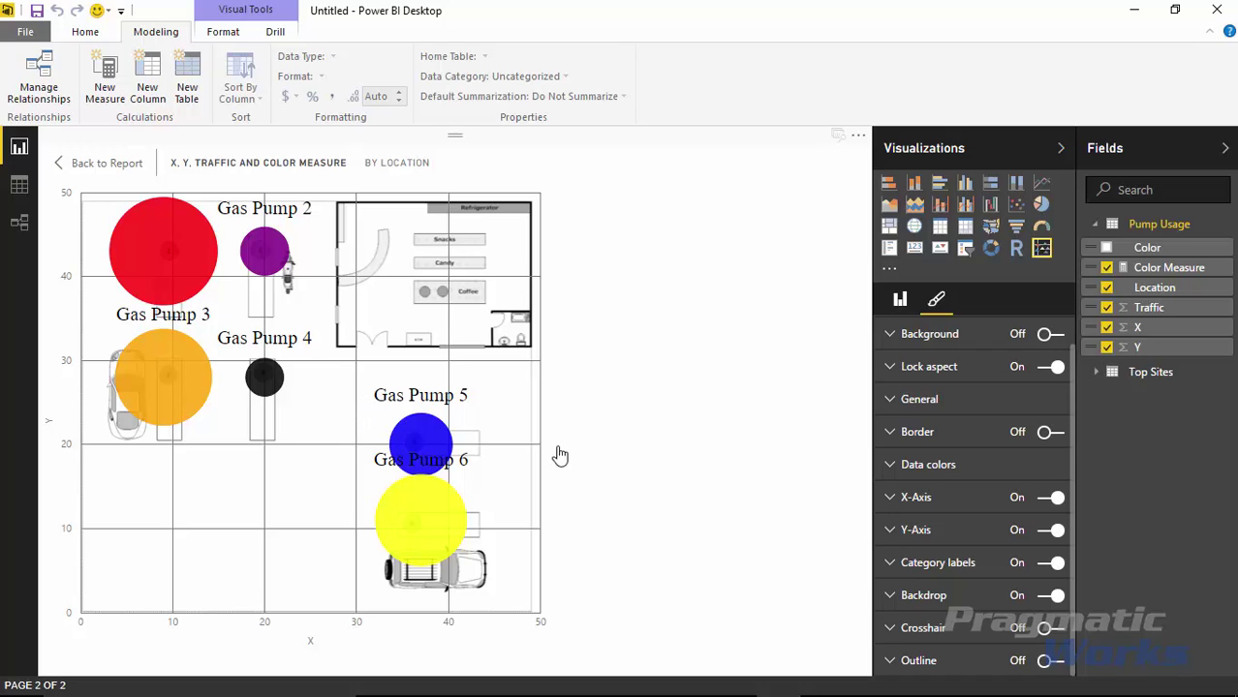
{"action": "left_click", "coordinate": [1050, 629]}
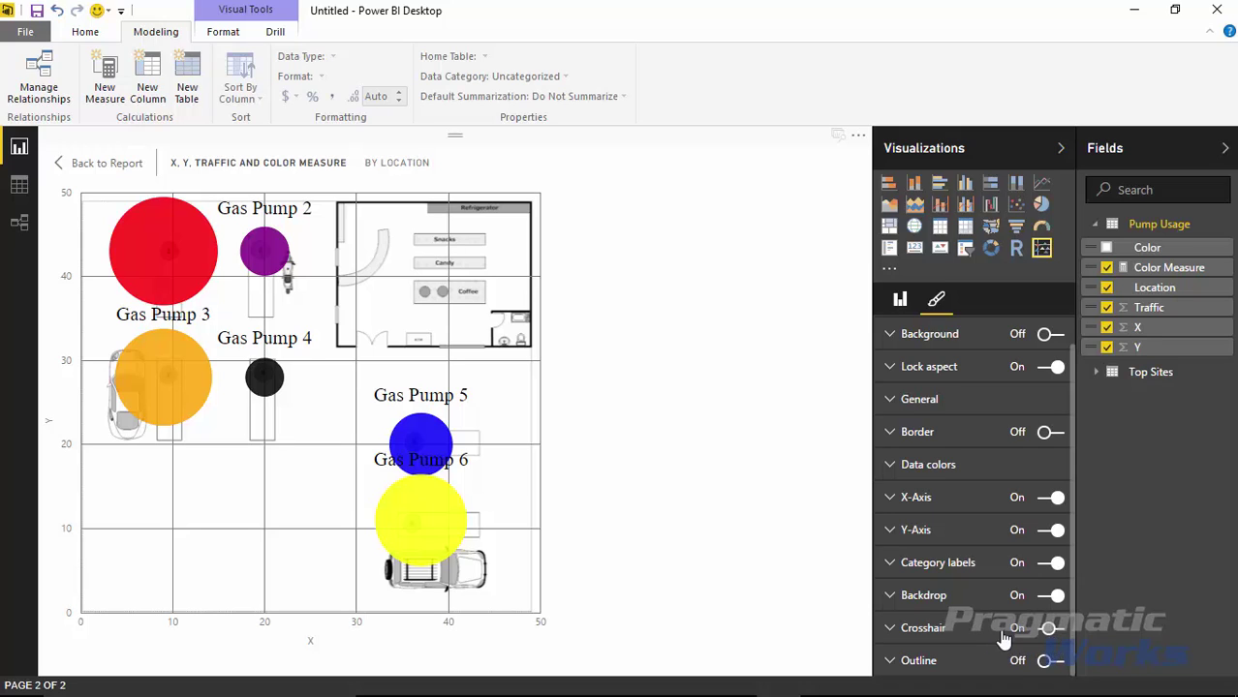
{"action": "left_click", "coordinate": [890, 629]}
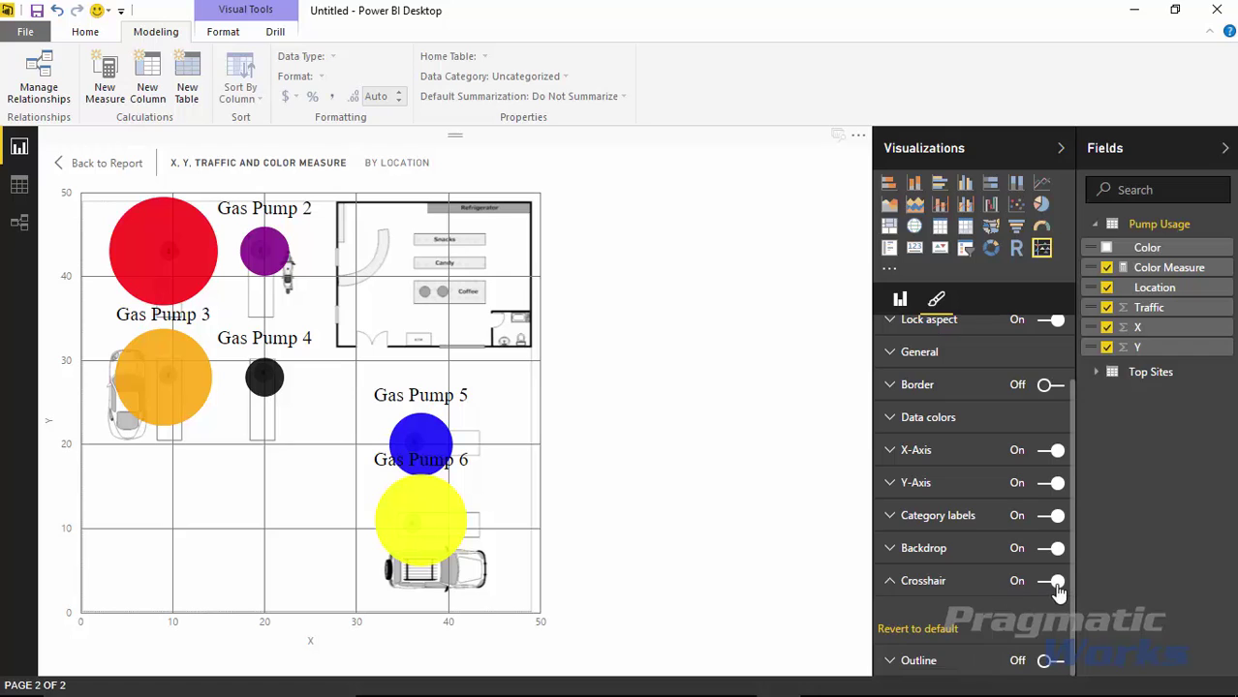